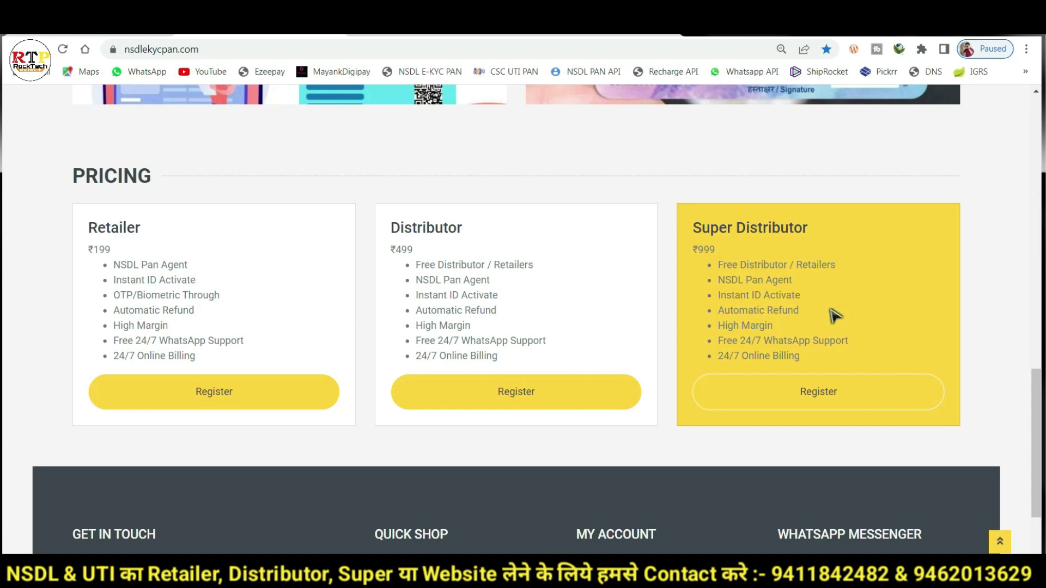
Open Chrome's site settings for pop-ups and redirects to check the default behavior
{"action": "scroll", "coordinate": [765, 345], "scroll_direction": "up", "scroll_amount": 15}
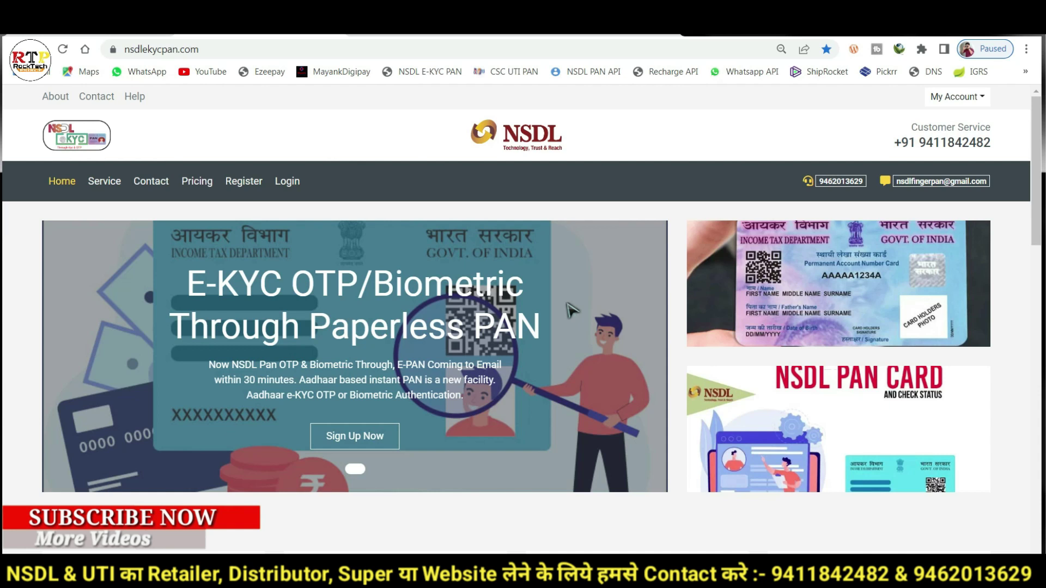
{"action": "left_click", "coordinate": [1026, 49]}
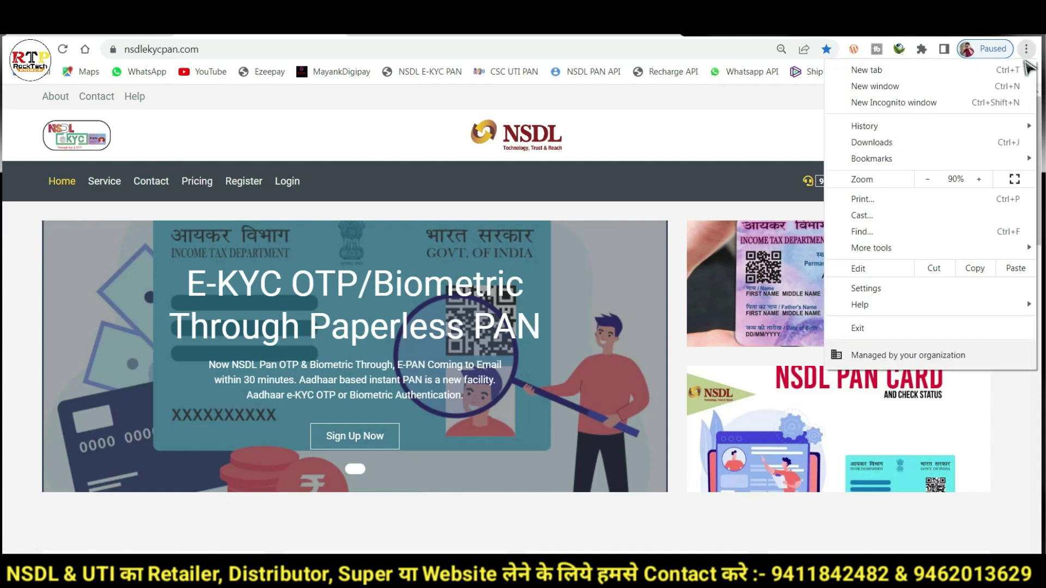
{"action": "left_click", "coordinate": [894, 292]}
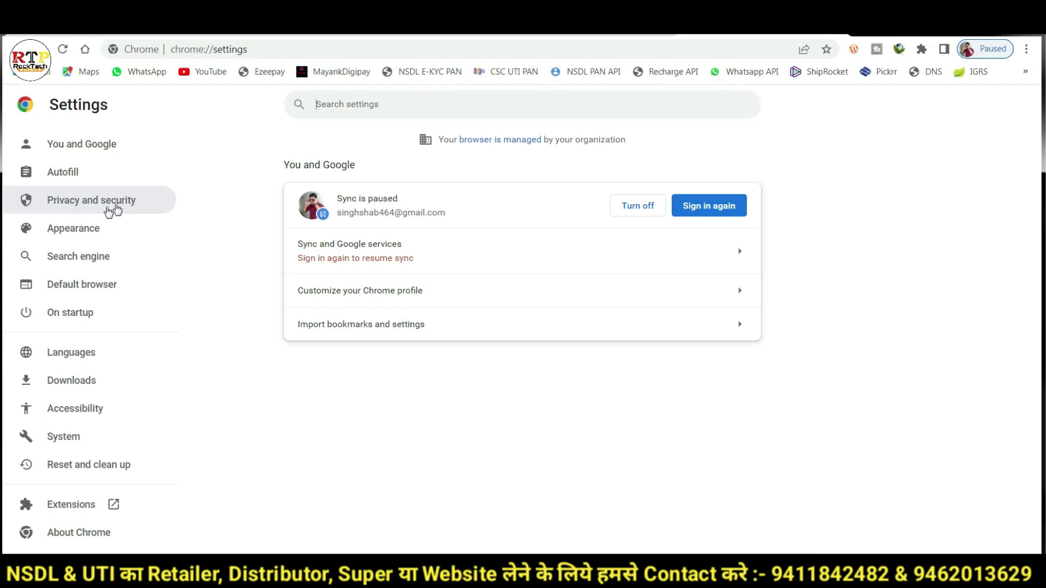
{"action": "left_click", "coordinate": [75, 208]}
{"action": "scroll", "coordinate": [513, 297], "scroll_direction": "down", "scroll_amount": 2}
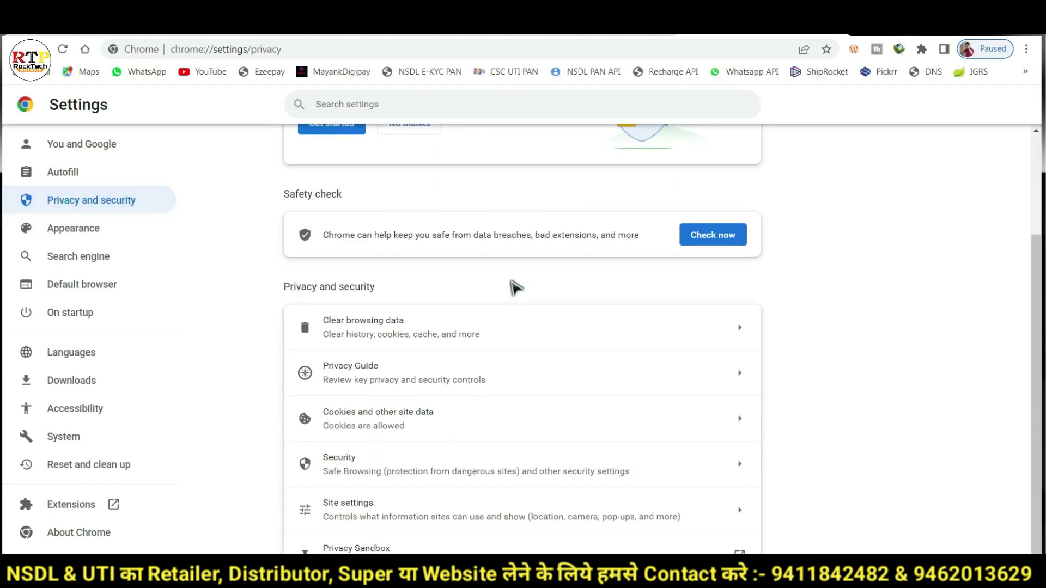
{"action": "left_click", "coordinate": [359, 514]}
{"action": "scroll", "coordinate": [409, 373], "scroll_direction": "down", "scroll_amount": 8}
{"action": "scroll", "coordinate": [491, 323], "scroll_direction": "down", "scroll_amount": 3}
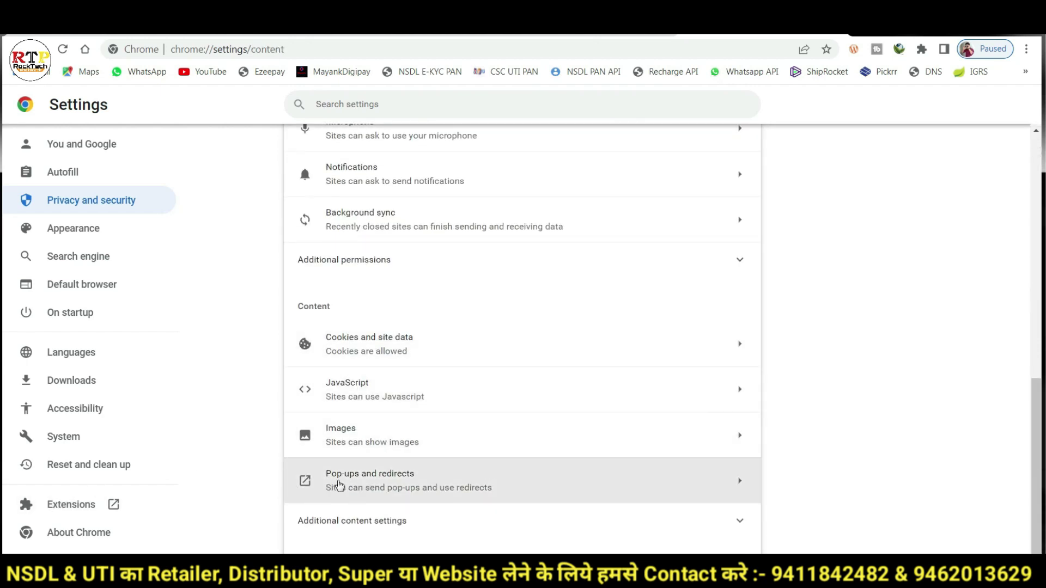
{"action": "left_click", "coordinate": [394, 481]}
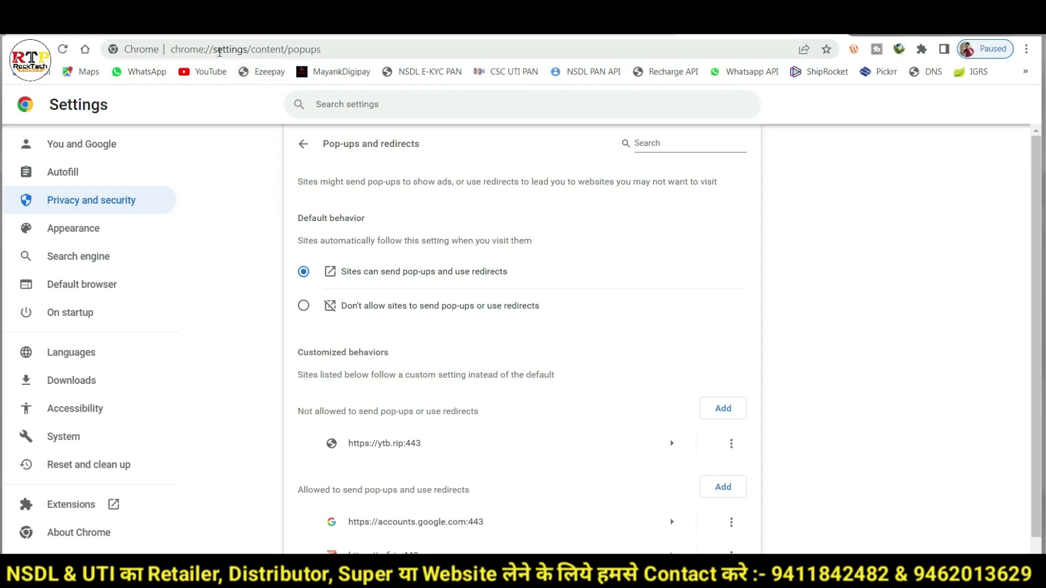
Open the chrome://flags page and search the flags for "local"
{"action": "left_click_drag", "start_coordinate": [214, 50], "coordinate": [342, 51]}
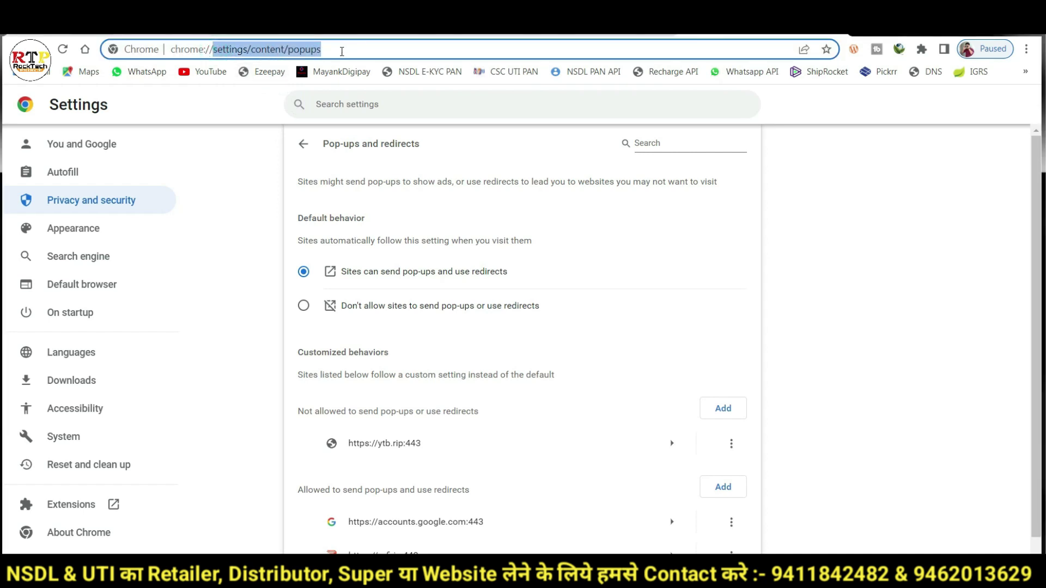
{"action": "key", "text": "BackSpace"}
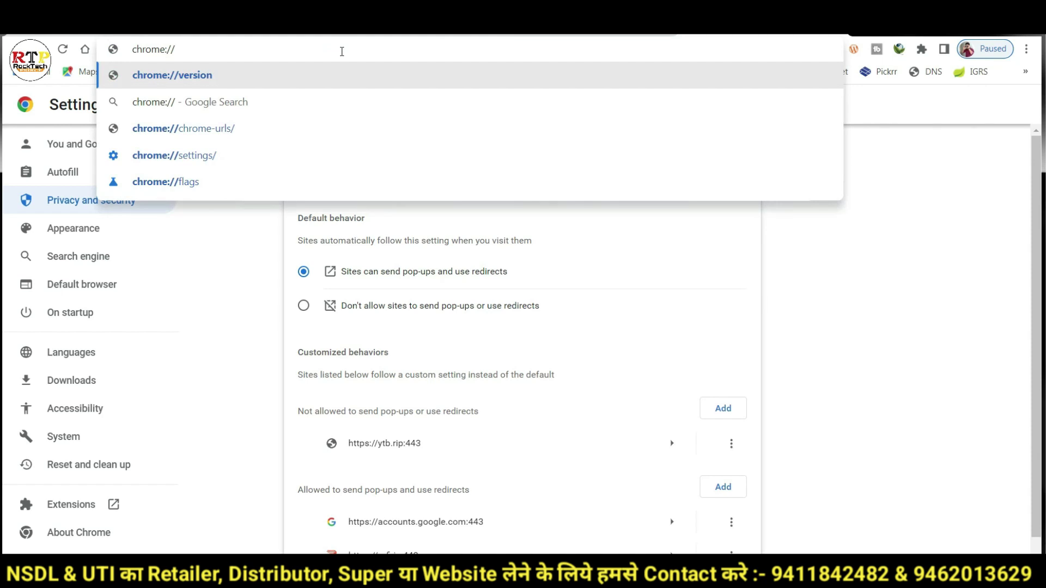
{"action": "type", "text": "flags"}
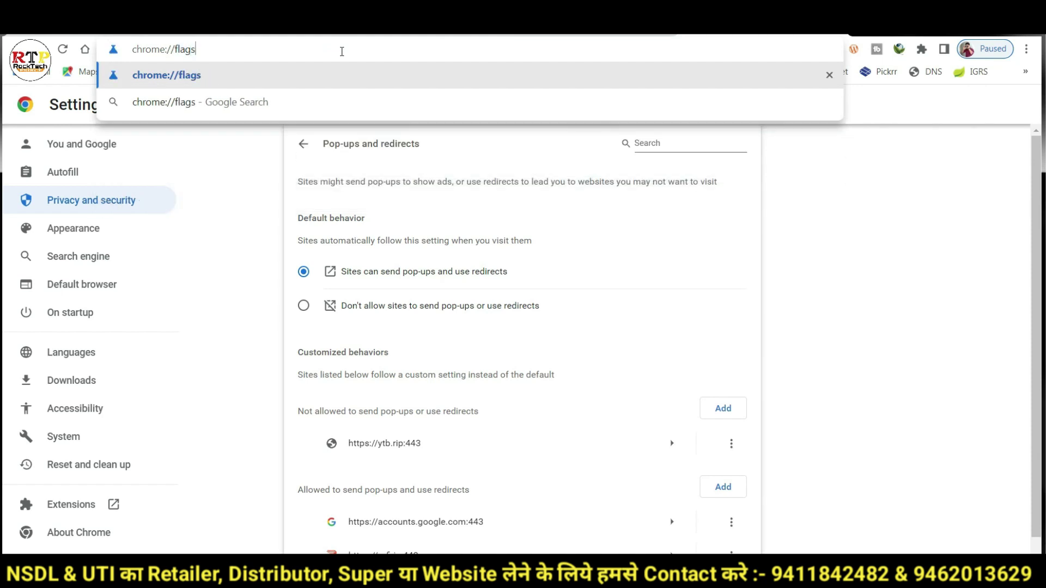
{"action": "key", "text": "Return"}
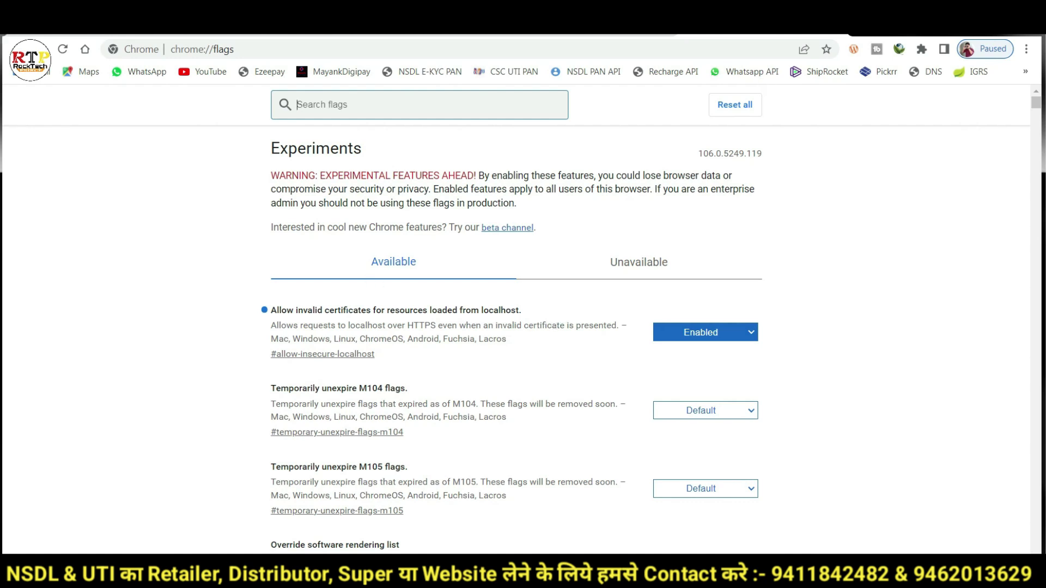
{"action": "left_click", "coordinate": [379, 109]}
{"action": "type", "text": "local"}
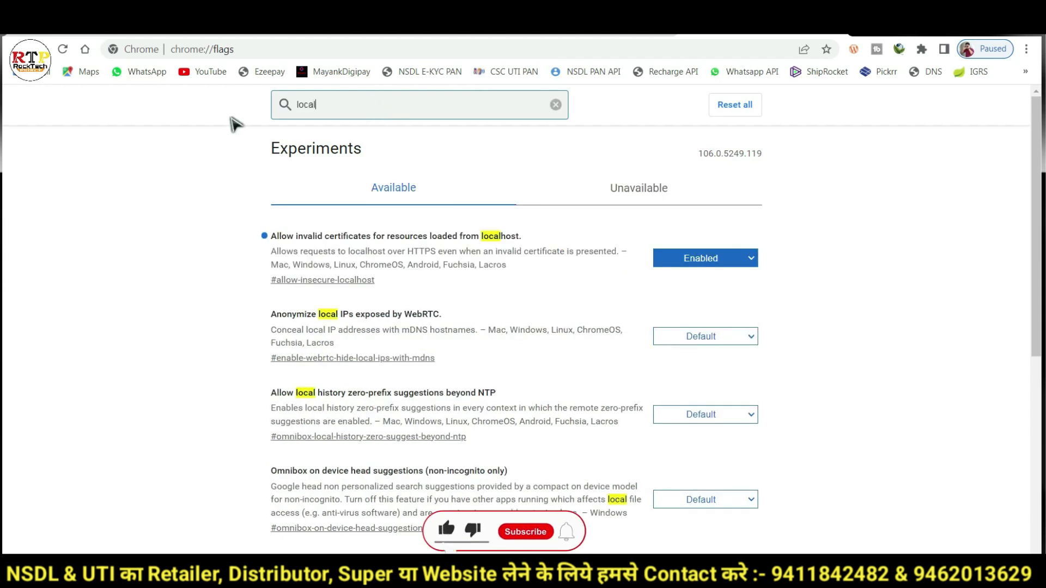
{"action": "left_click_drag", "start_coordinate": [233, 216], "coordinate": [821, 316]}
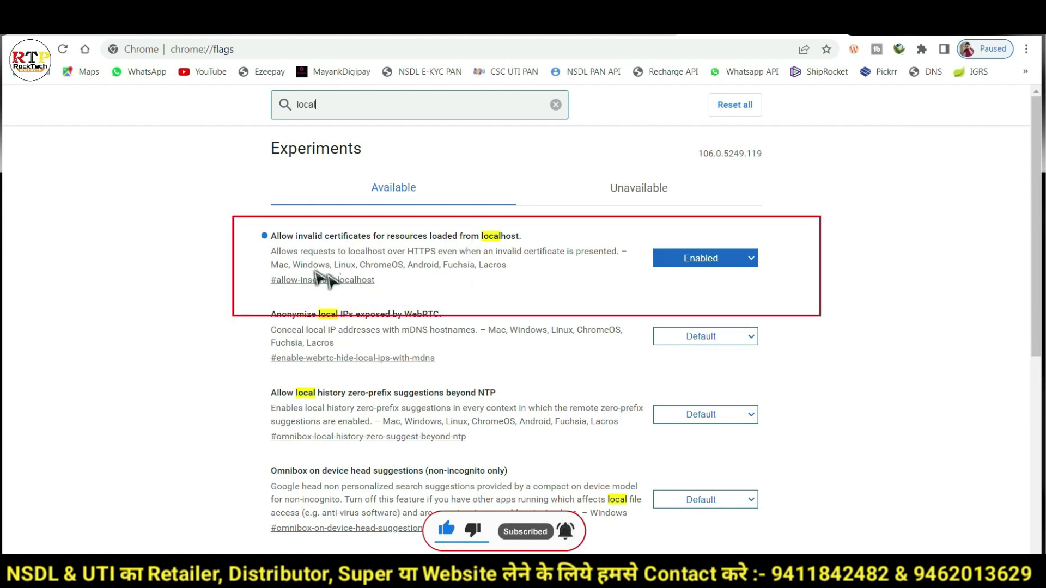
{"action": "left_click_drag", "start_coordinate": [631, 234], "coordinate": [791, 284]}
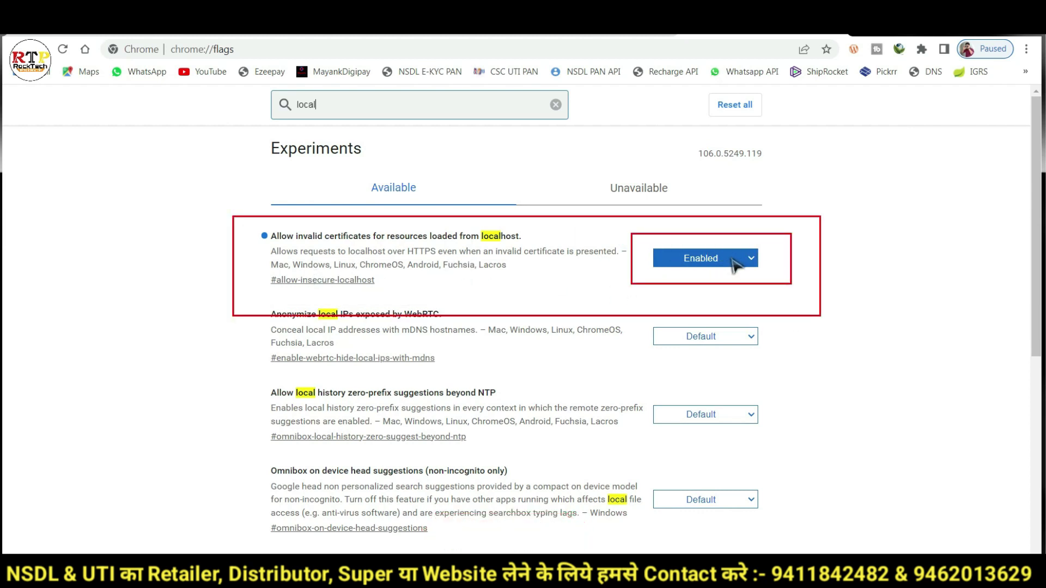
{"action": "mouse_move", "coordinate": [883, 505]}
{"action": "left_mouse_down"}
{"action": "mouse_move", "coordinate": [961, 553]}
{"action": "mouse_move", "coordinate": [1031, 554]}
{"action": "left_mouse_up"}
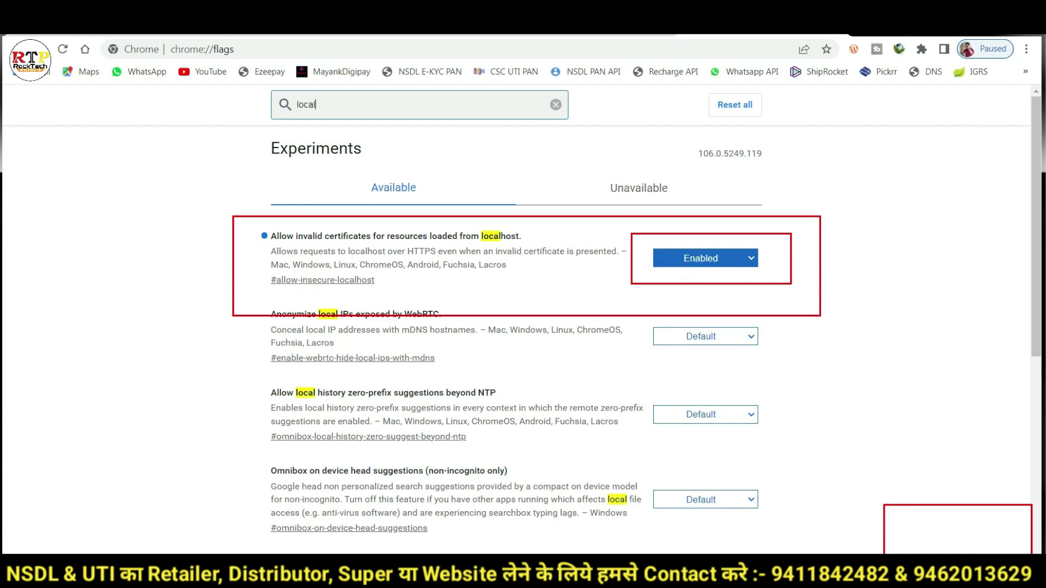
{"action": "left_click", "coordinate": [1024, 28]}
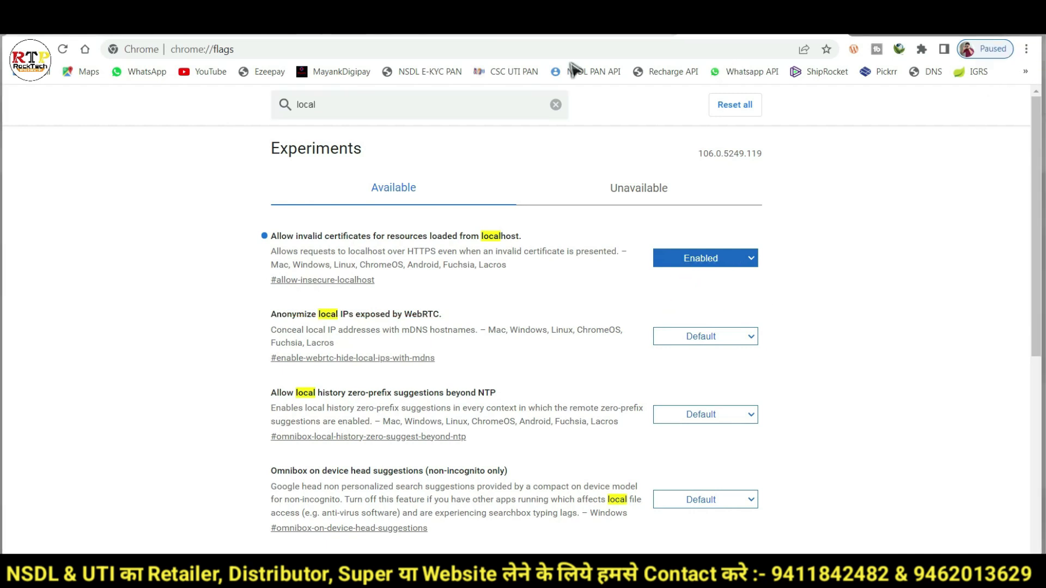
Switch to the nsdlekycpan.com portal dashboard and open the e-Sign Apply form under E-KYC PAN NSDL
{"action": "left_click", "coordinate": [407, 29]}
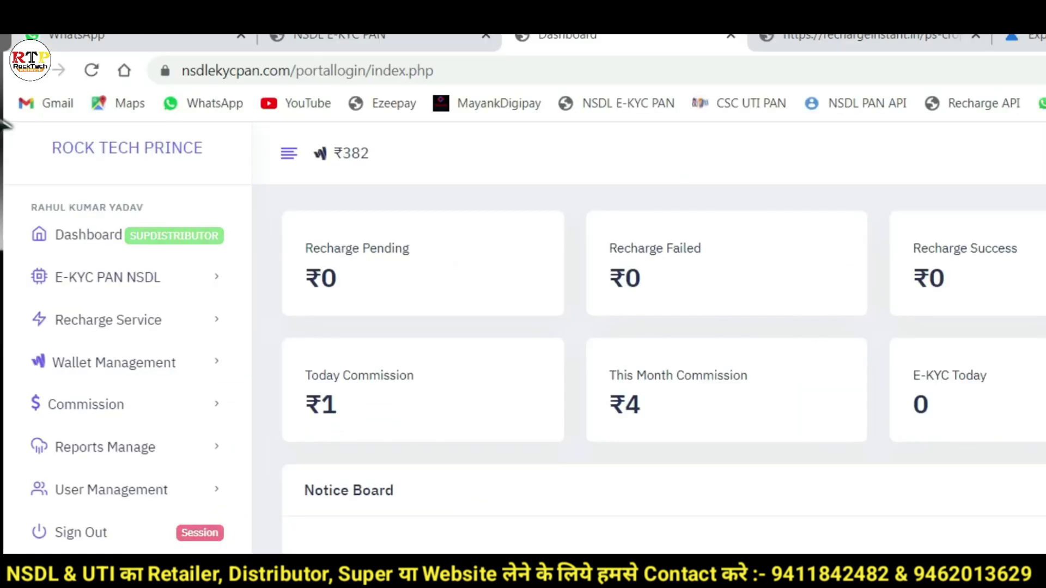
{"action": "mouse_move", "coordinate": [23, 255]}
{"action": "left_mouse_down"}
{"action": "mouse_move", "coordinate": [73, 282]}
{"action": "mouse_move", "coordinate": [201, 298]}
{"action": "left_mouse_up"}
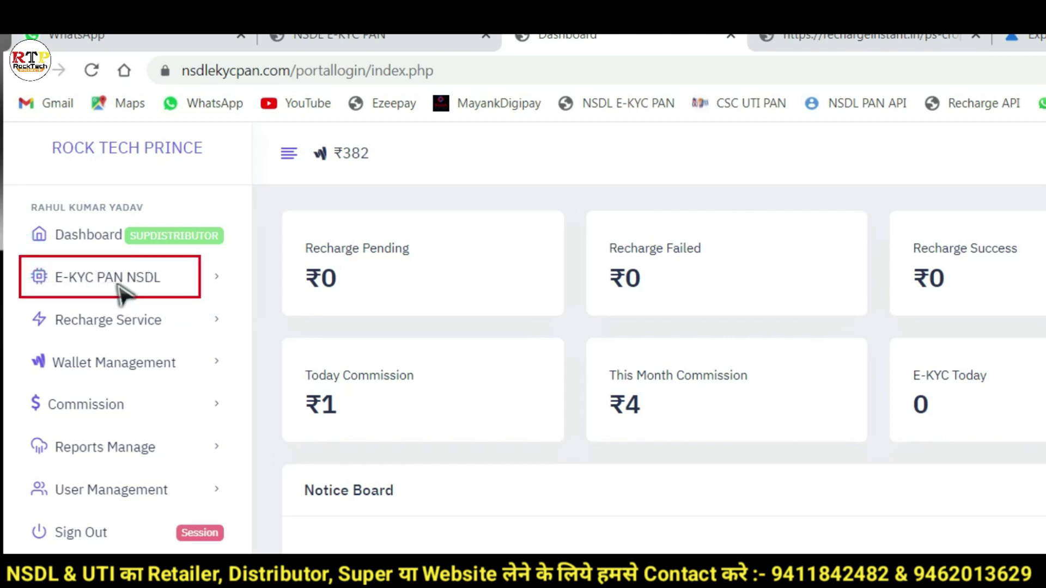
{"action": "left_click", "coordinate": [113, 278]}
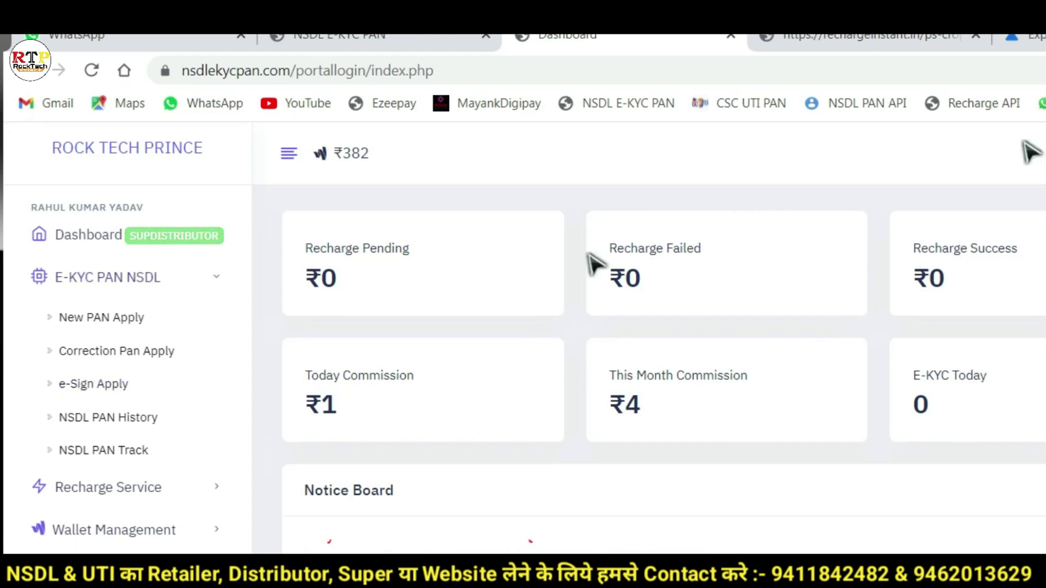
{"action": "mouse_move", "coordinate": [40, 367]}
{"action": "left_mouse_down"}
{"action": "mouse_move", "coordinate": [77, 391]}
{"action": "mouse_move", "coordinate": [155, 404]}
{"action": "left_mouse_up"}
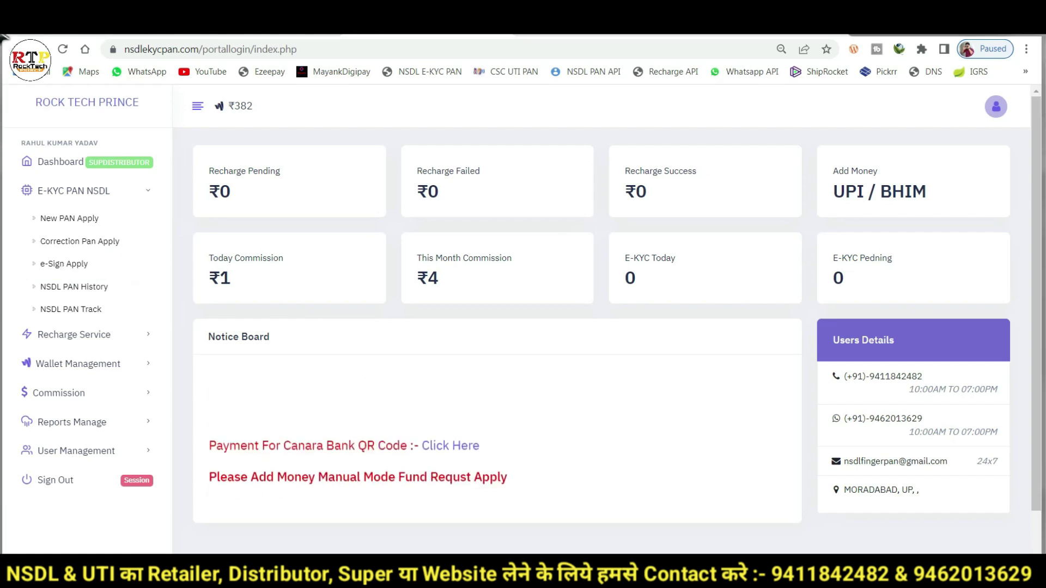
{"action": "left_click", "coordinate": [65, 264]}
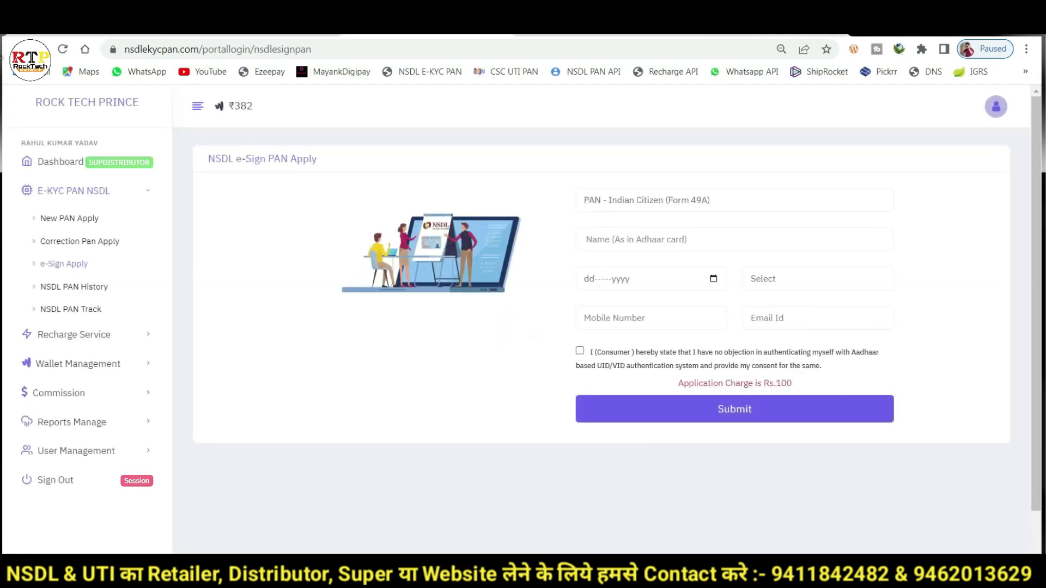
{"action": "mouse_move", "coordinate": [552, 172]}
{"action": "left_mouse_down"}
{"action": "mouse_move", "coordinate": [614, 334]}
{"action": "mouse_move", "coordinate": [906, 463]}
{"action": "mouse_move", "coordinate": [935, 448]}
{"action": "left_mouse_up"}
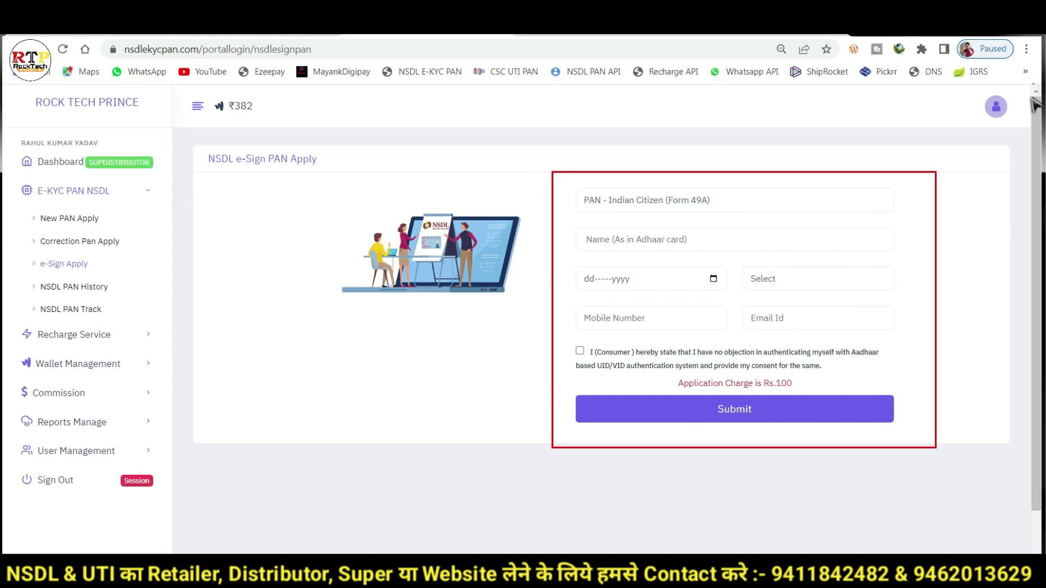
{"action": "left_click_drag", "start_coordinate": [581, 229], "coordinate": [754, 255]}
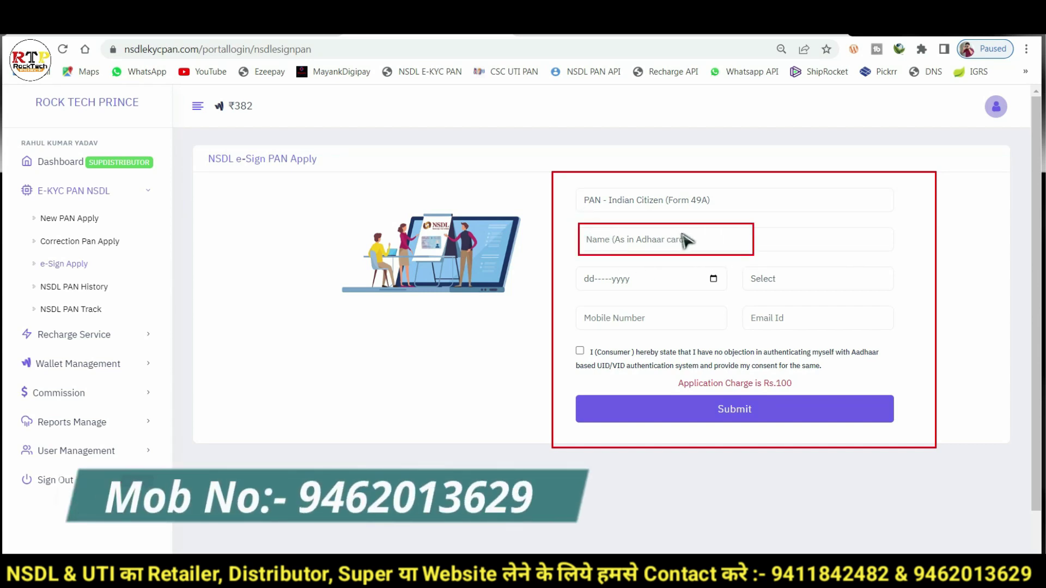
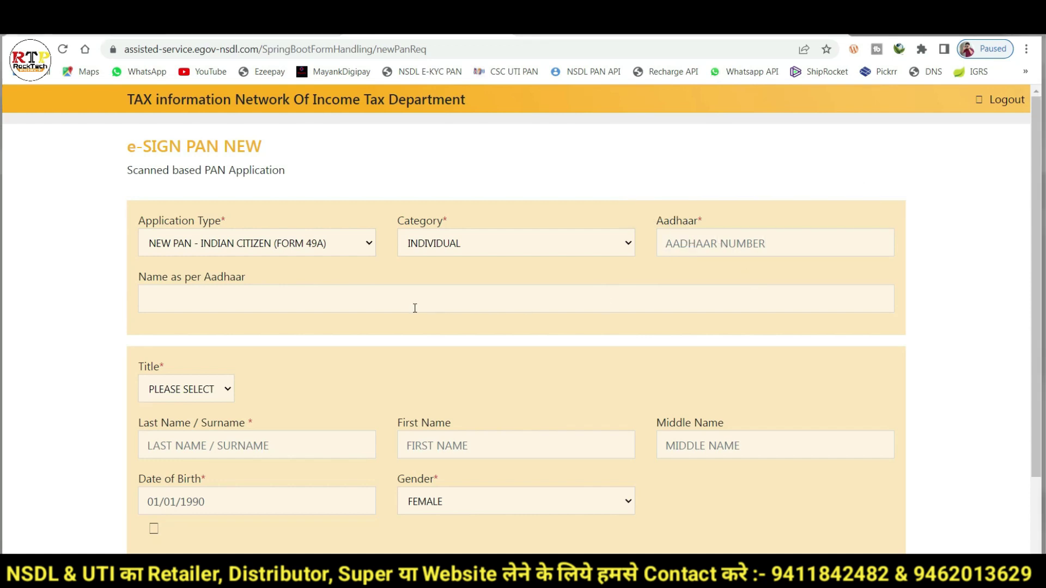
Examine the Name as per Aadhaar, title options, and last, first and middle name fields of the e-Sign PAN form
{"action": "left_click", "coordinate": [205, 292]}
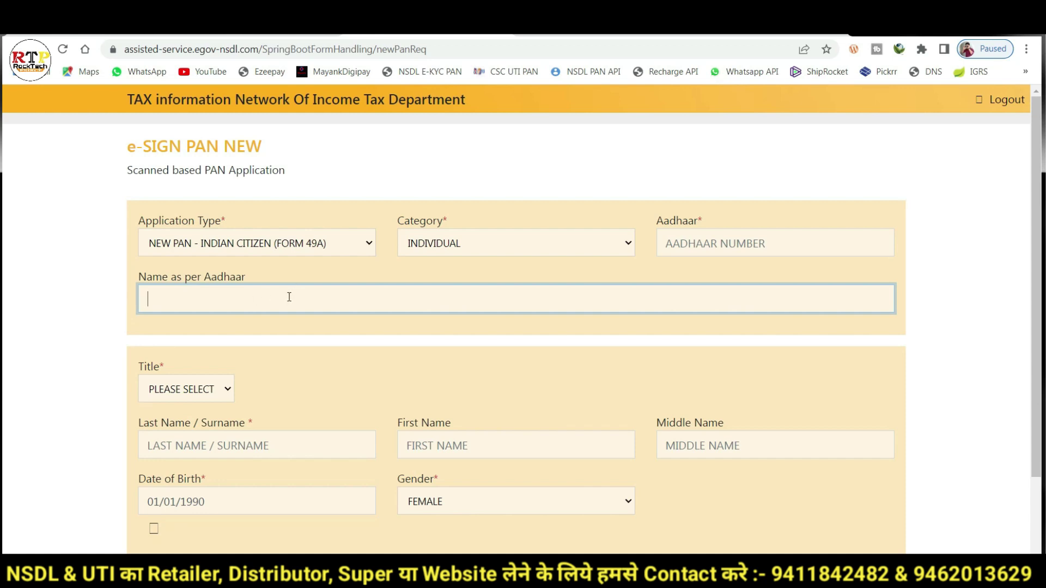
{"action": "scroll", "coordinate": [180, 207], "scroll_direction": "down", "scroll_amount": 2}
{"action": "scroll", "coordinate": [177, 224], "scroll_direction": "up", "scroll_amount": 1}
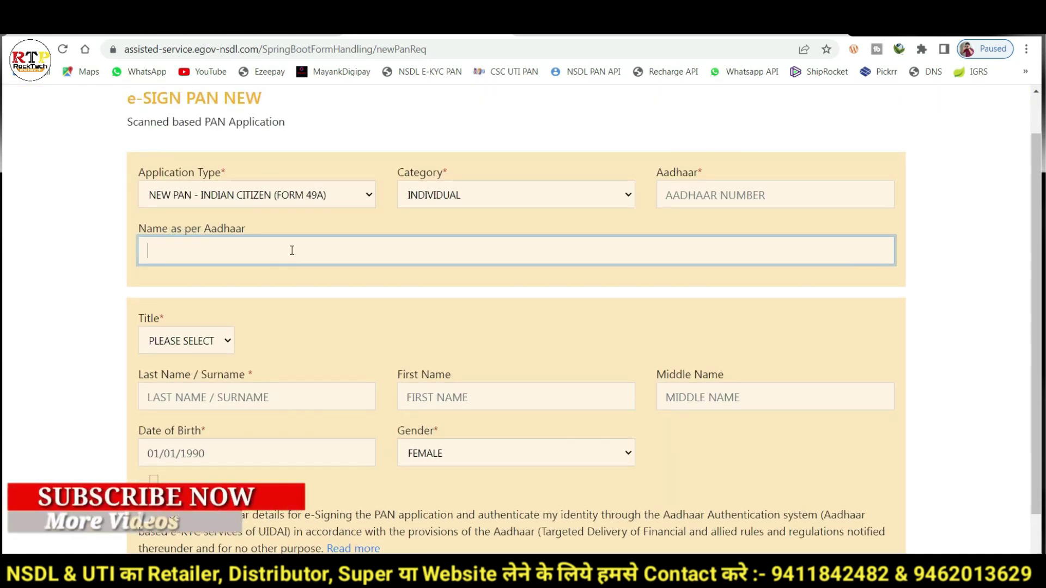
{"action": "scroll", "coordinate": [210, 327], "scroll_direction": "down", "scroll_amount": 1}
{"action": "left_click", "coordinate": [188, 287]}
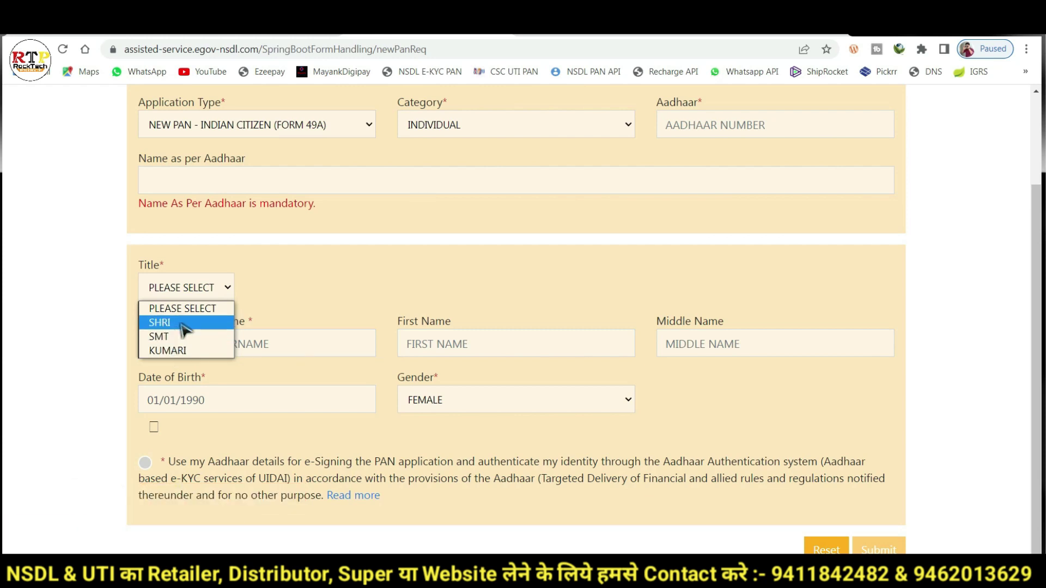
{"action": "left_click", "coordinate": [340, 300]}
{"action": "left_click", "coordinate": [216, 346]}
{"action": "left_click", "coordinate": [416, 343]}
{"action": "left_click", "coordinate": [727, 335]}
{"action": "left_click", "coordinate": [216, 347]}
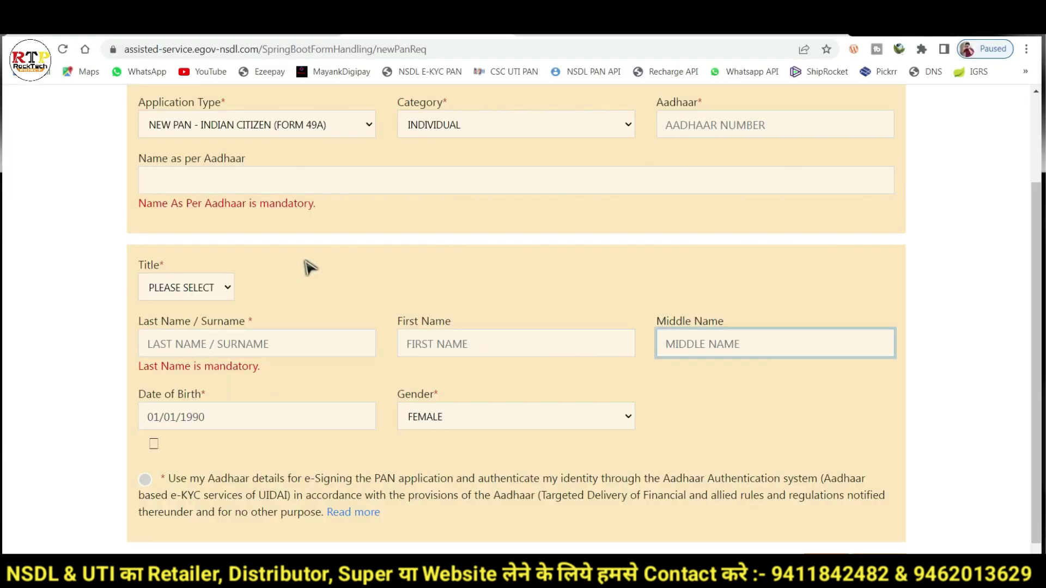
Accept the consent to use Aadhaar details for e-signing the PAN application
{"action": "scroll", "coordinate": [304, 271], "scroll_direction": "down", "scroll_amount": 1}
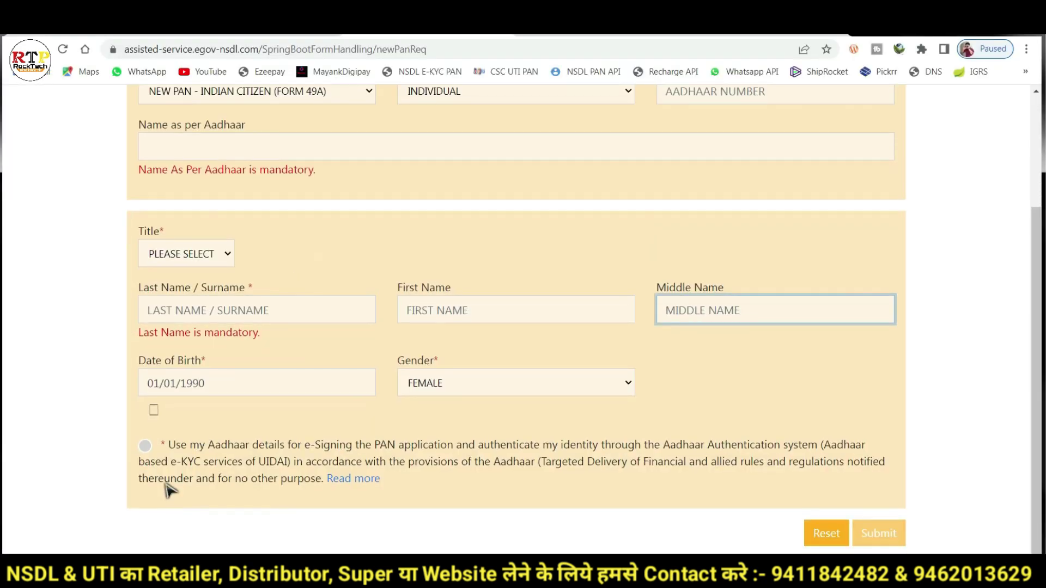
{"action": "left_click", "coordinate": [145, 446]}
{"action": "scroll", "coordinate": [794, 273], "scroll_direction": "up", "scroll_amount": 3}
{"action": "scroll", "coordinate": [684, 231], "scroll_direction": "down", "scroll_amount": 2}
{"action": "scroll", "coordinate": [735, 204], "scroll_direction": "up", "scroll_amount": 1}
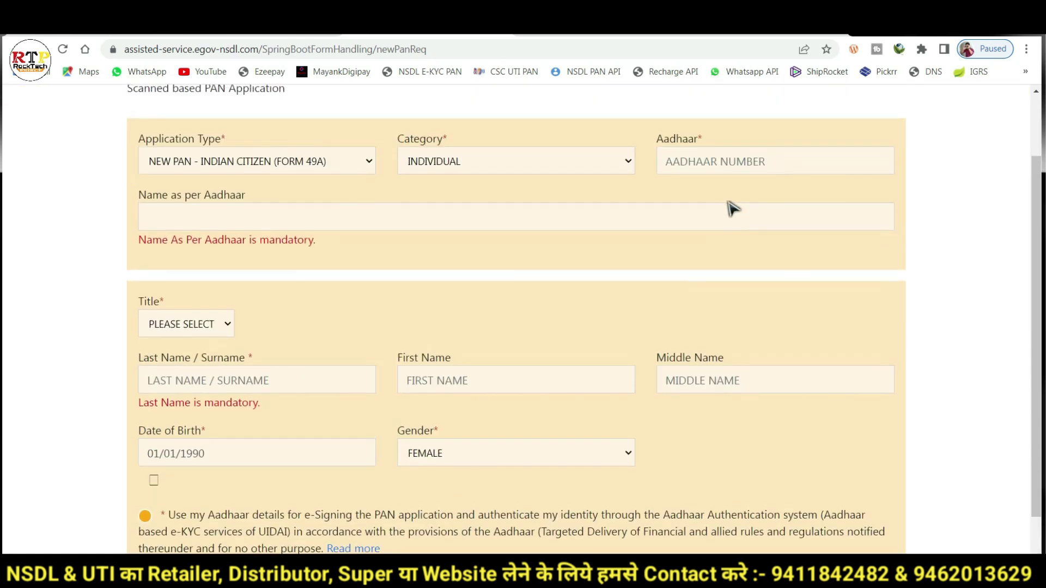
Set the applicant's title to SHRI in the e-Sign PAN form
{"action": "left_click", "coordinate": [710, 158]}
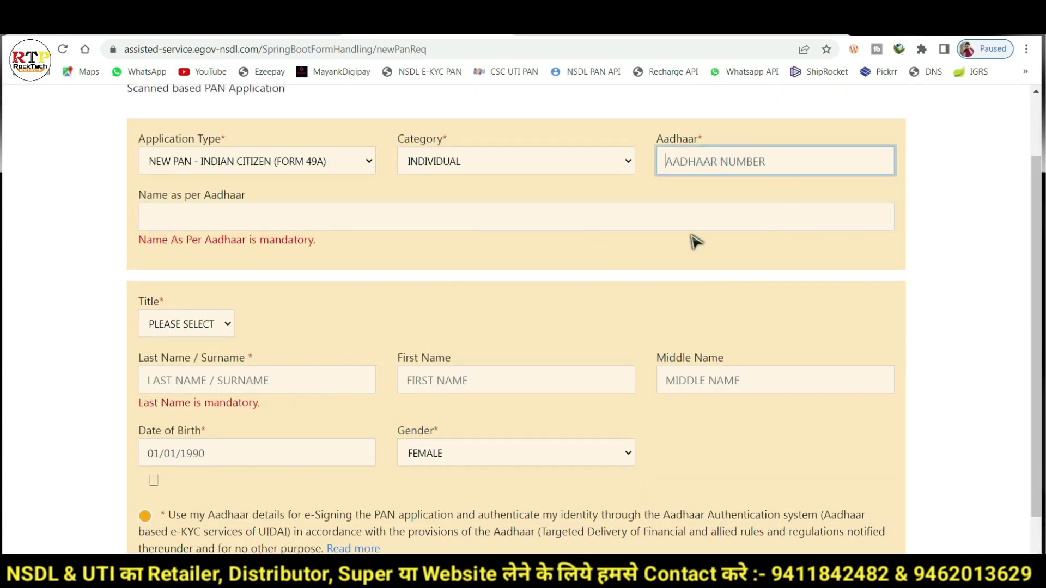
{"action": "left_click", "coordinate": [185, 210]}
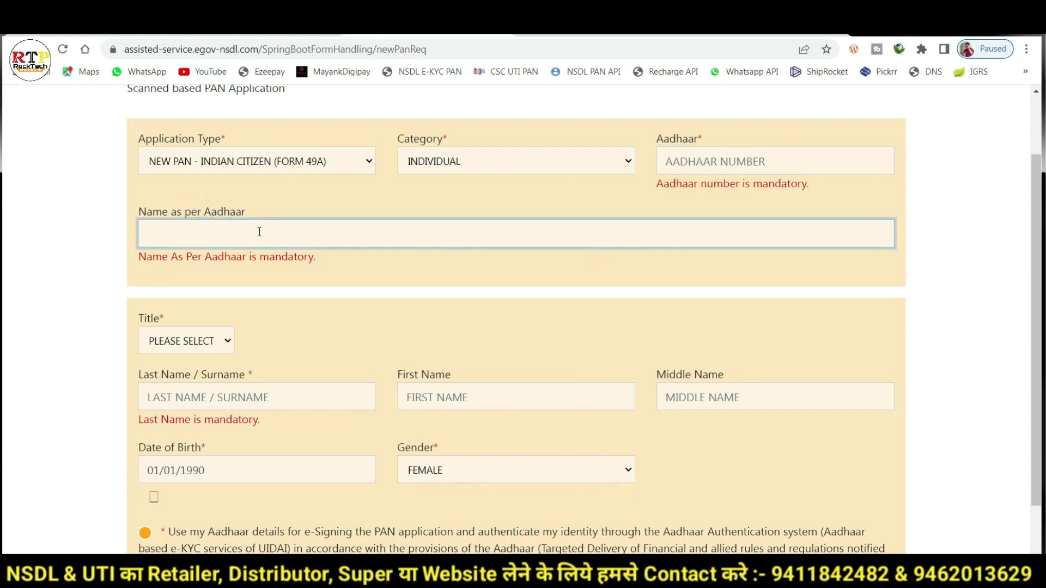
{"action": "left_click", "coordinate": [217, 341]}
{"action": "left_click", "coordinate": [184, 375]}
{"action": "left_click", "coordinate": [294, 346]}
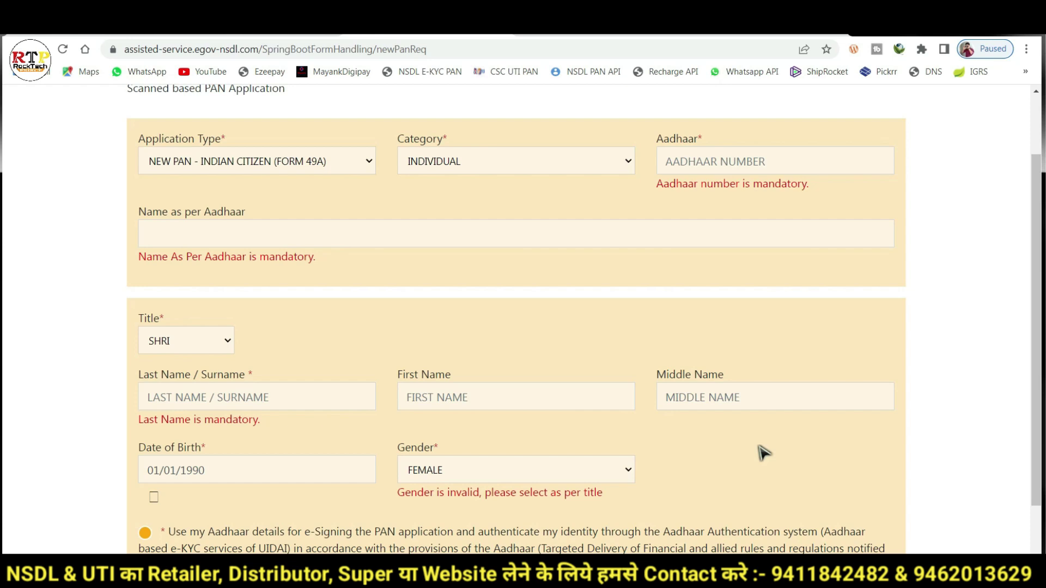
Change the applicant's title to SMT and place the cursor in the Name as per Aadhaar field
{"action": "left_click", "coordinate": [169, 342]}
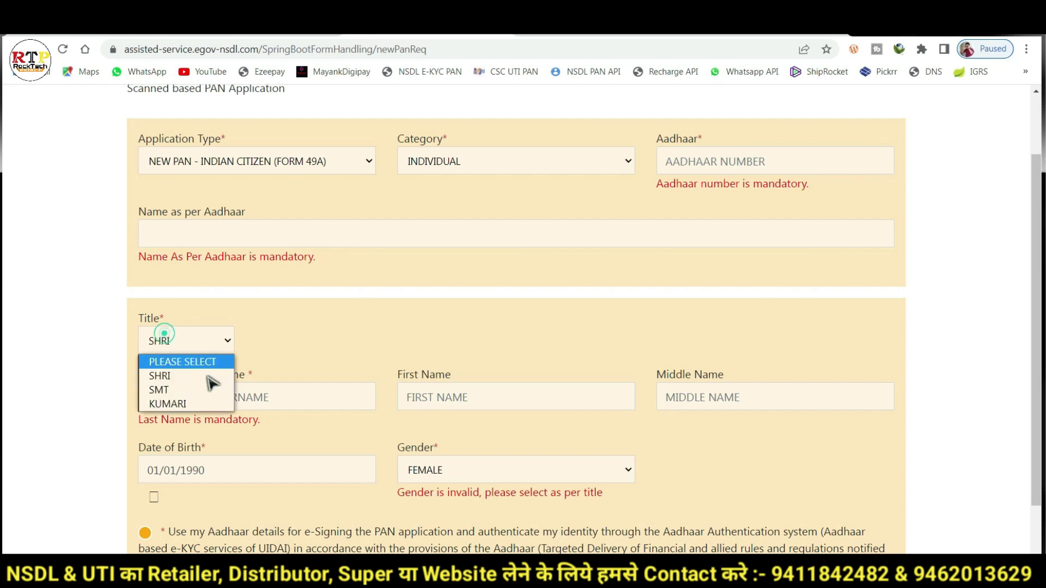
{"action": "left_click", "coordinate": [172, 390]}
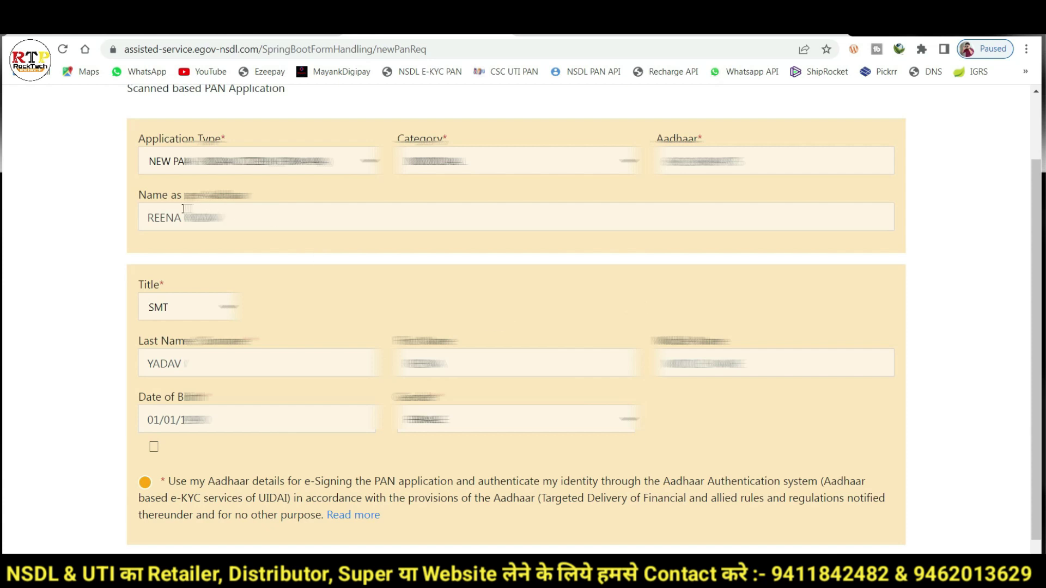
{"action": "triple_click", "coordinate": [136, 218]}
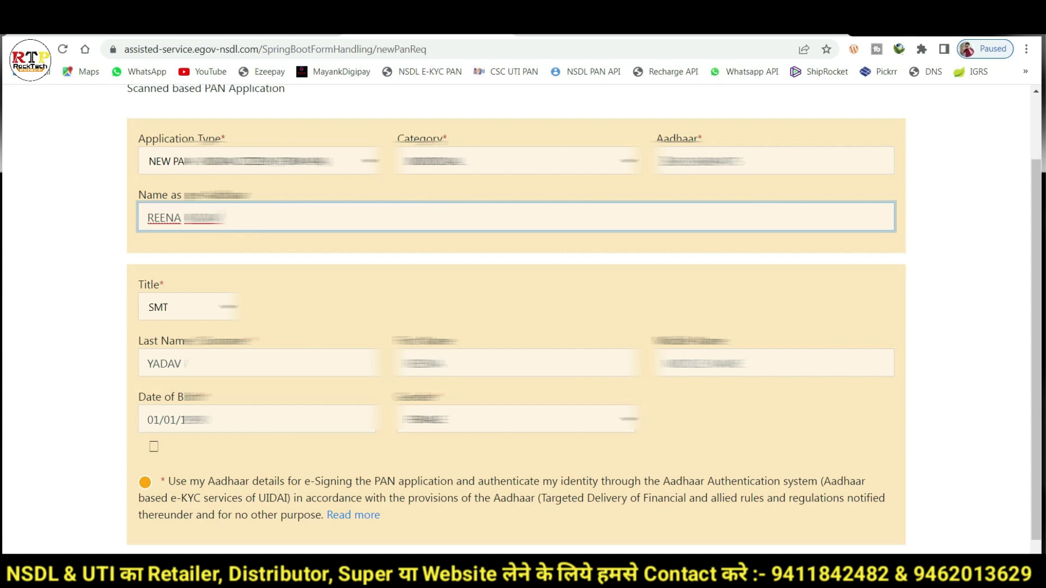
Check the Aadhaar number, applicant name and date of birth fields, and submit the new e-Sign PAN request
{"action": "triple_click", "coordinate": [665, 160]}
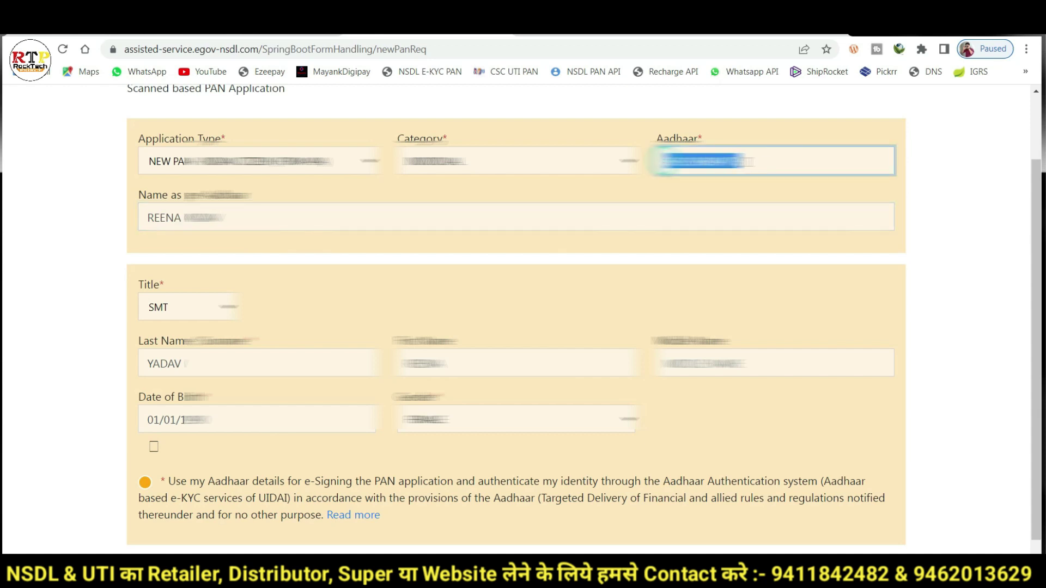
{"action": "triple_click", "coordinate": [138, 361]}
{"action": "left_click", "coordinate": [525, 330]}
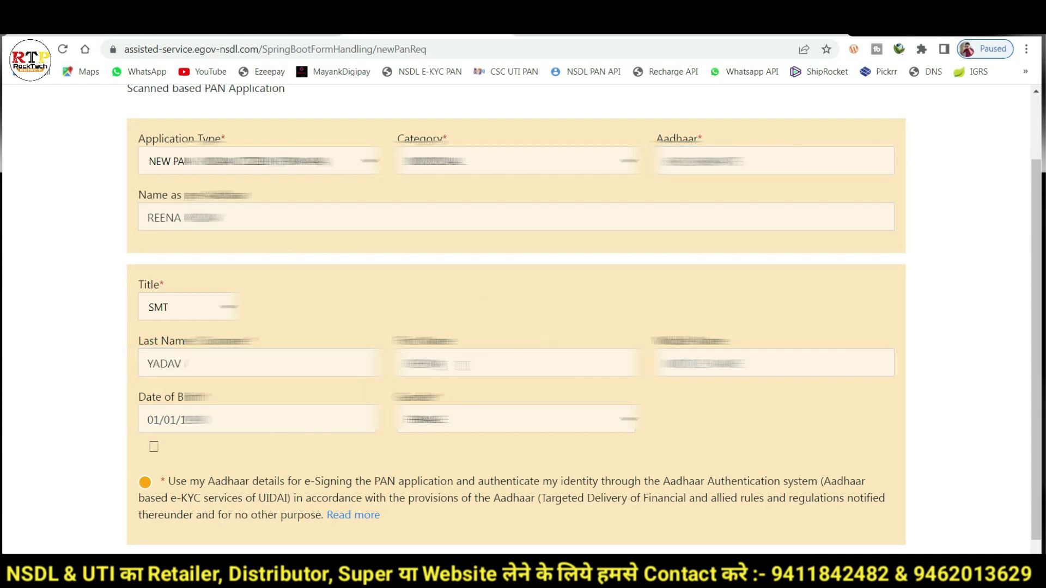
{"action": "triple_click", "coordinate": [393, 374]}
{"action": "left_click", "coordinate": [526, 327]}
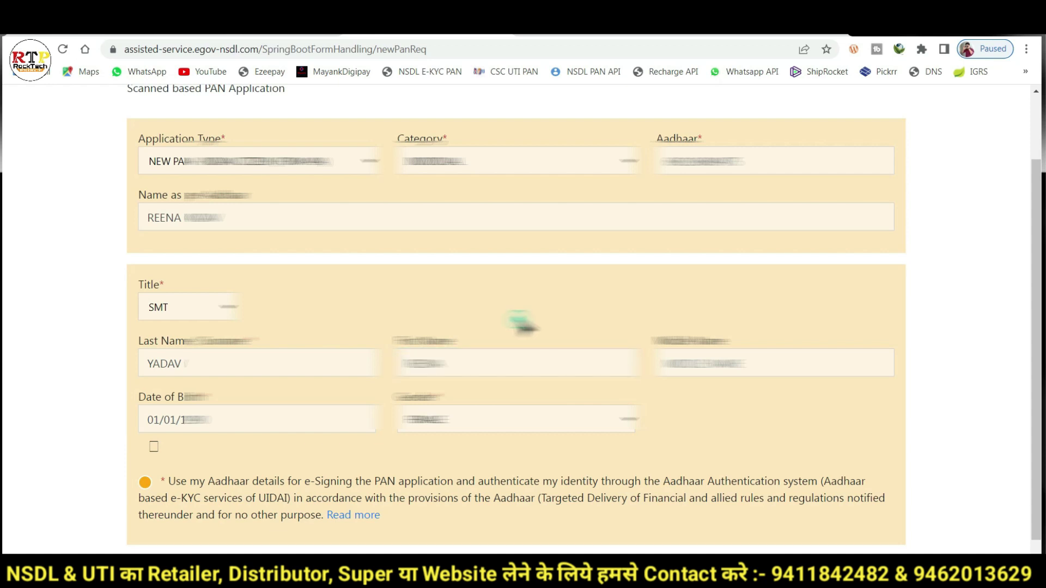
{"action": "triple_click", "coordinate": [147, 423]}
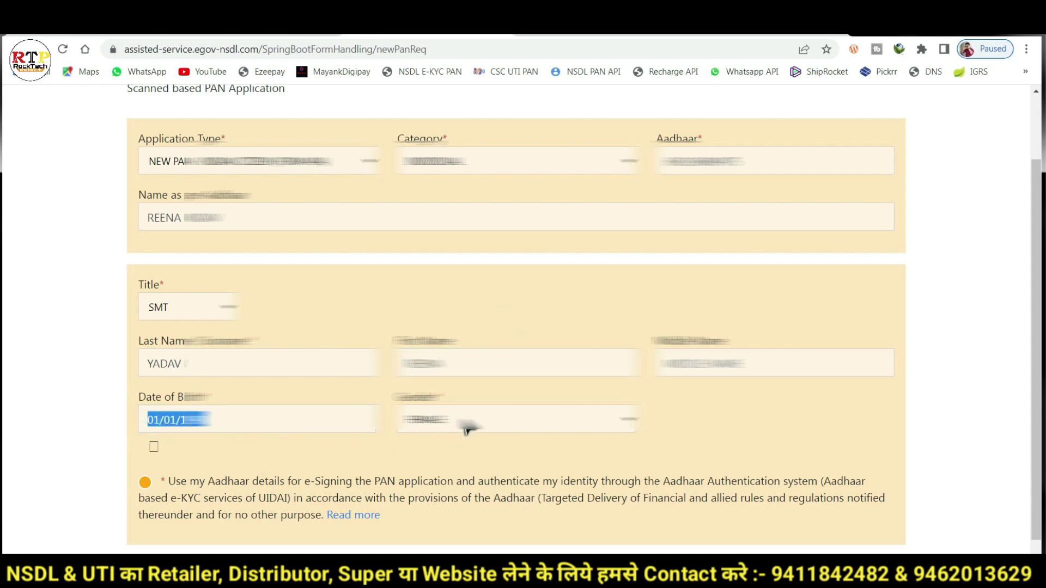
{"action": "left_click", "coordinate": [481, 458]}
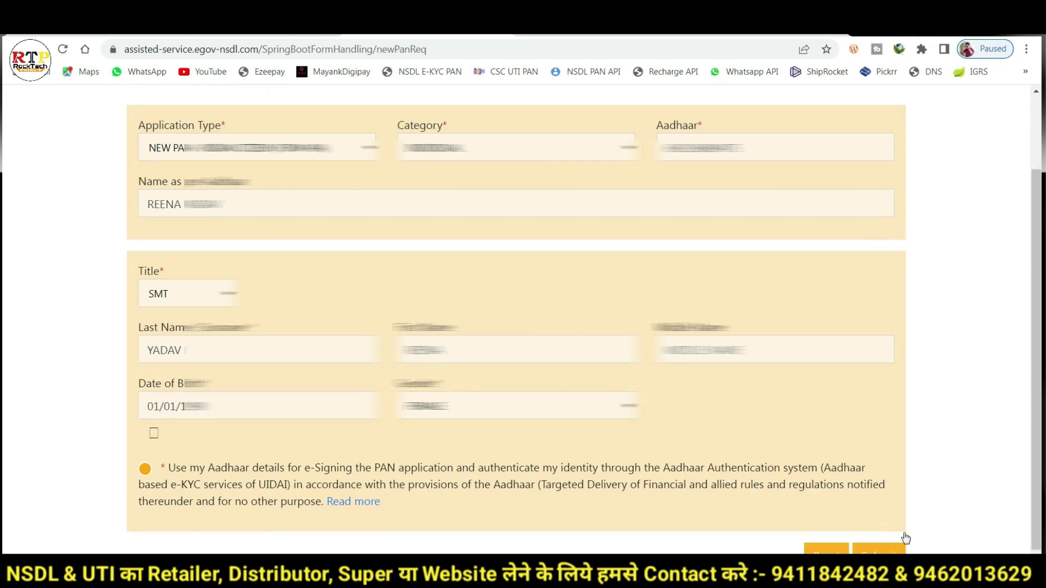
{"action": "scroll", "coordinate": [893, 537], "scroll_direction": "down", "scroll_amount": 1}
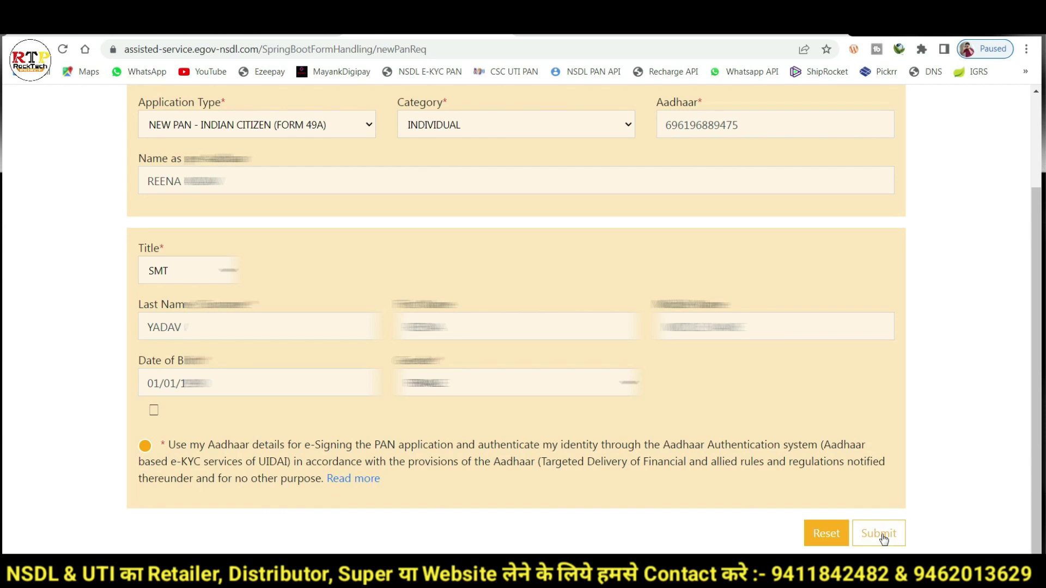
{"action": "left_click", "coordinate": [883, 535]}
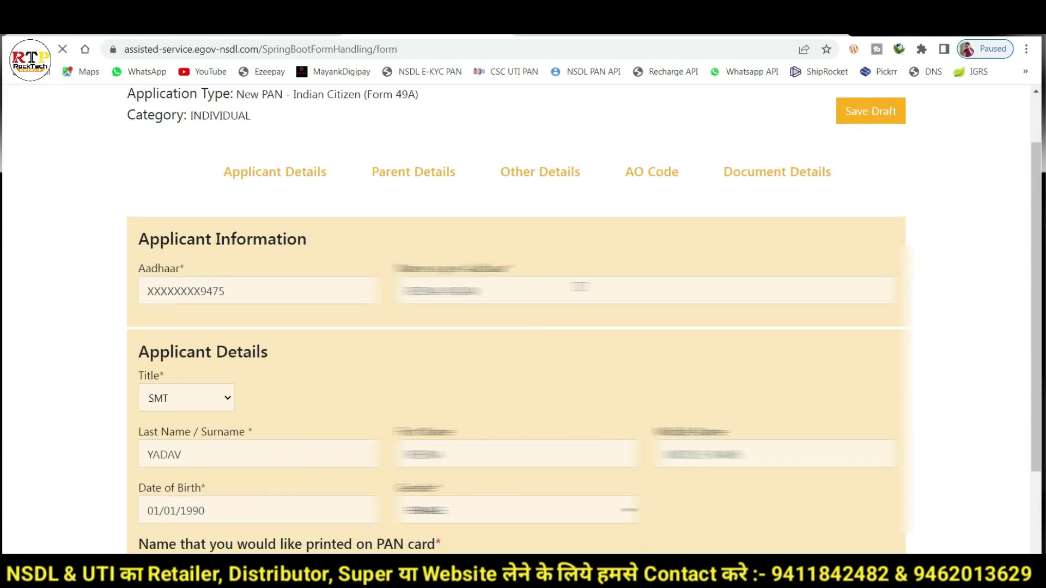
Review the Name as per Aadhaar, last name and first name on the Applicant Details page
{"action": "scroll", "coordinate": [619, 285], "scroll_direction": "down", "scroll_amount": 1}
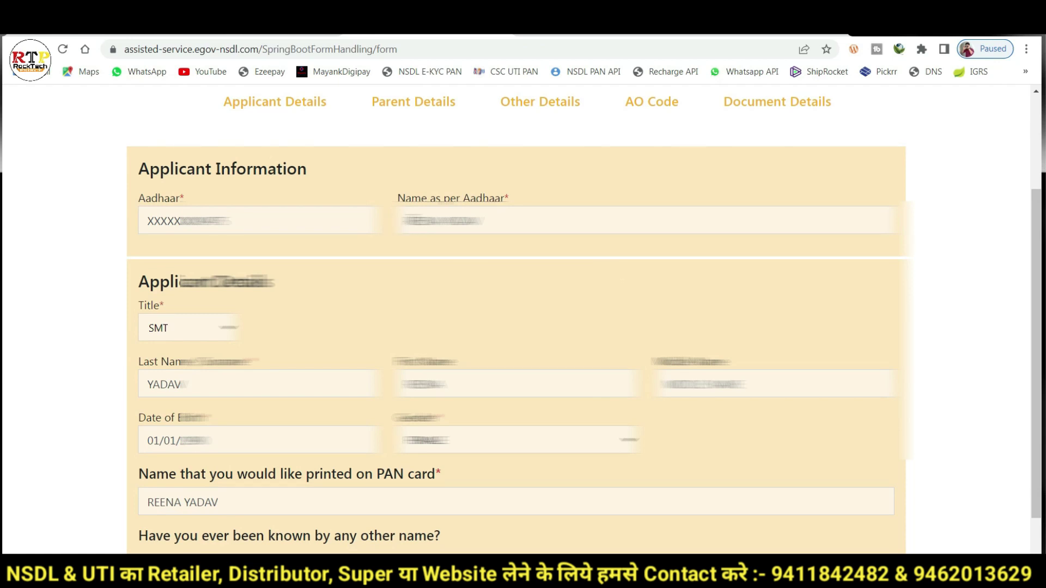
{"action": "left_click_drag", "start_coordinate": [501, 219], "coordinate": [405, 229]}
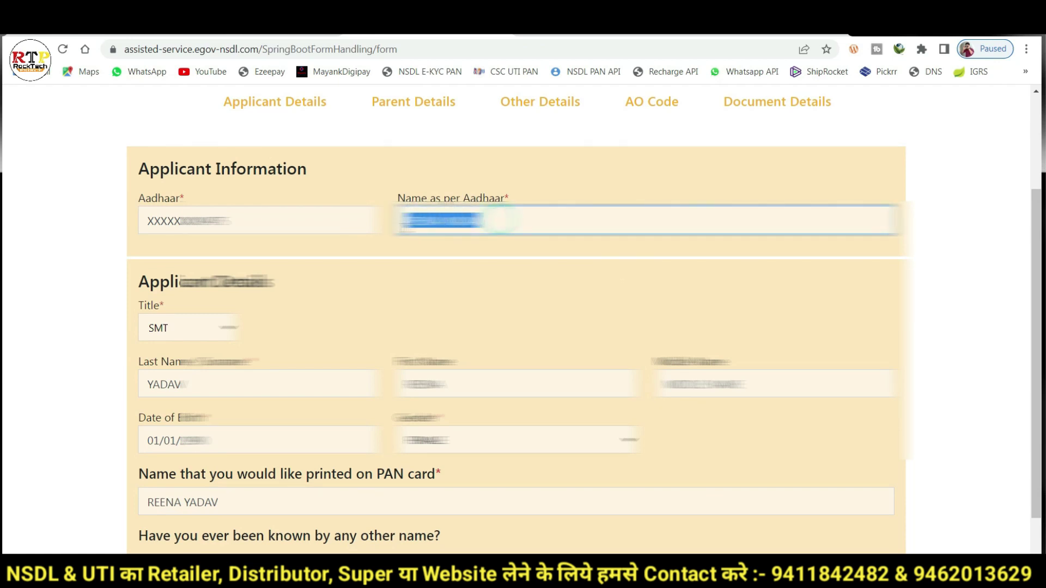
{"action": "left_click_drag", "start_coordinate": [198, 384], "coordinate": [136, 388]}
{"action": "left_click", "coordinate": [450, 380]}
{"action": "left_click", "coordinate": [509, 327]}
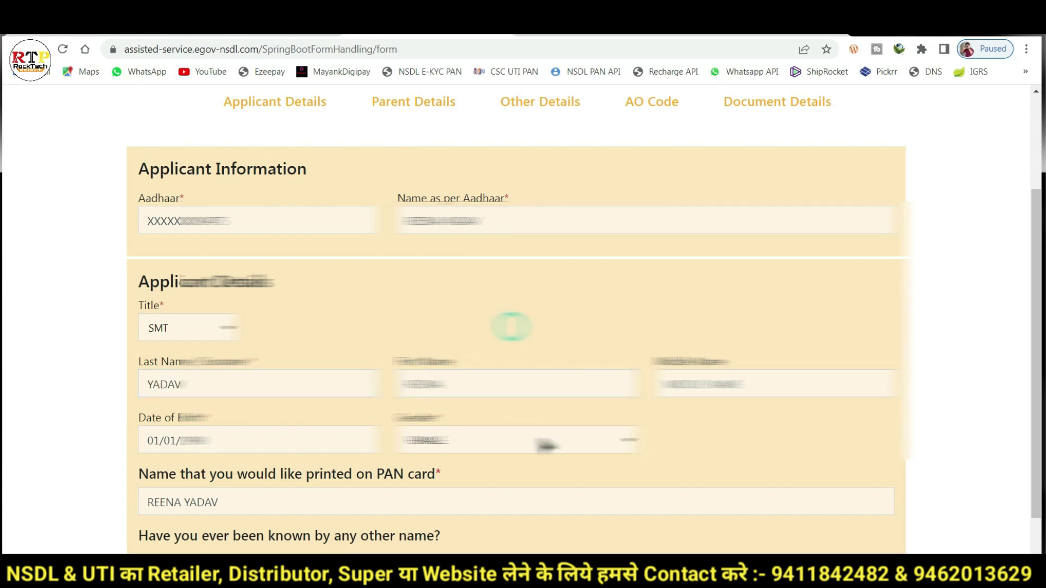
Review the name chosen for printing on the PAN card and continue to the Parents Details page
{"action": "scroll", "coordinate": [475, 392], "scroll_direction": "down", "scroll_amount": 1}
{"action": "scroll", "coordinate": [475, 392], "scroll_direction": "down", "scroll_amount": 1}
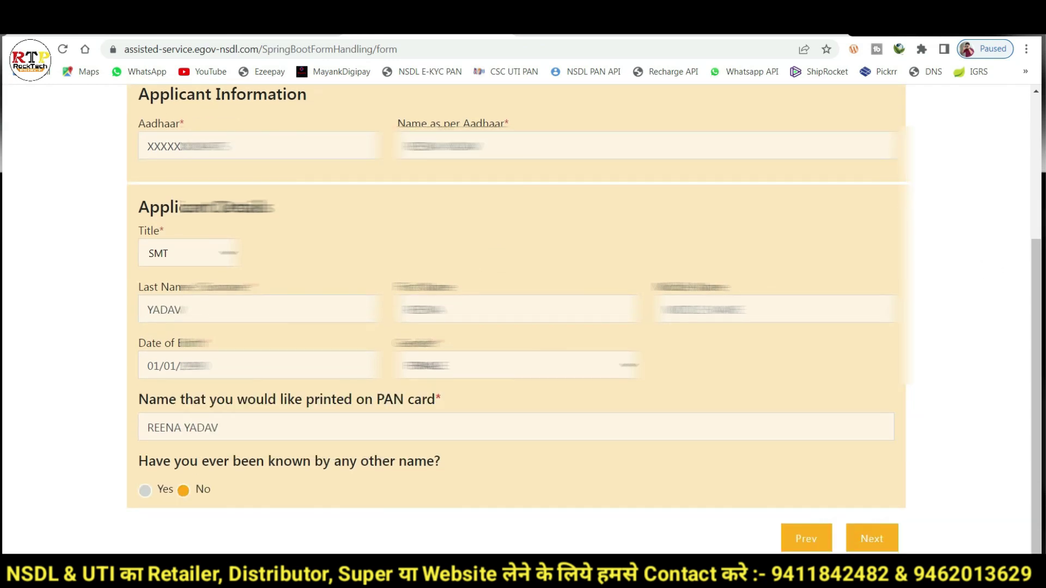
{"action": "mouse_move", "coordinate": [131, 385]}
{"action": "left_mouse_down"}
{"action": "mouse_move", "coordinate": [338, 447]}
{"action": "mouse_move", "coordinate": [502, 443]}
{"action": "left_mouse_up"}
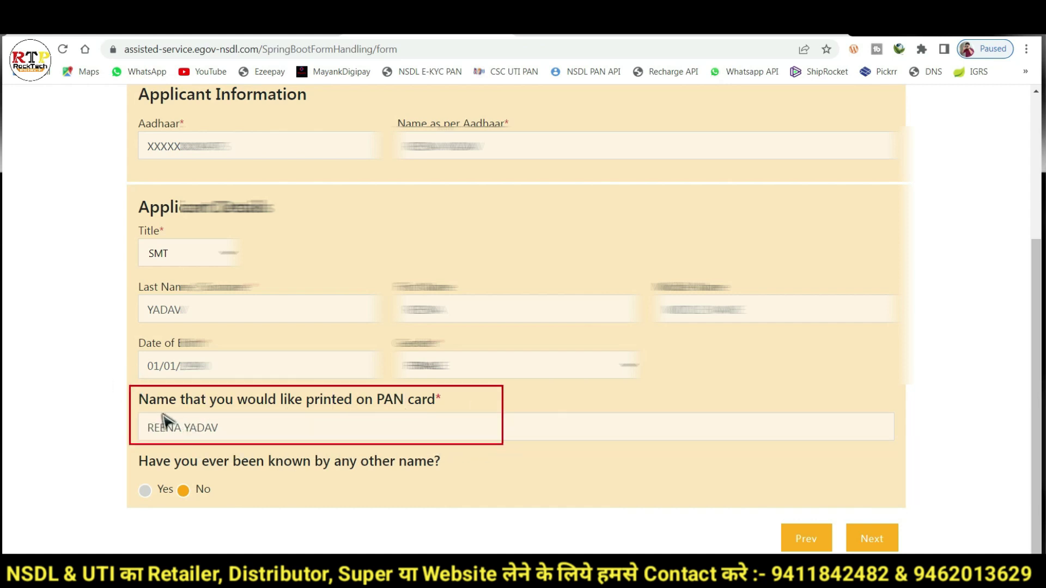
{"action": "left_click_drag", "start_coordinate": [142, 411], "coordinate": [235, 438]}
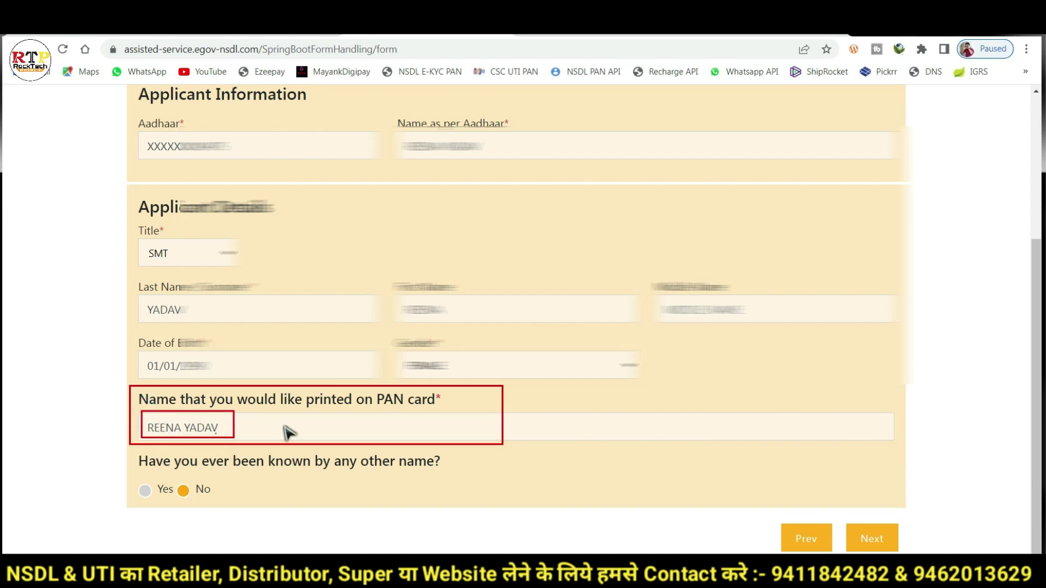
{"action": "key", "text": "Escape"}
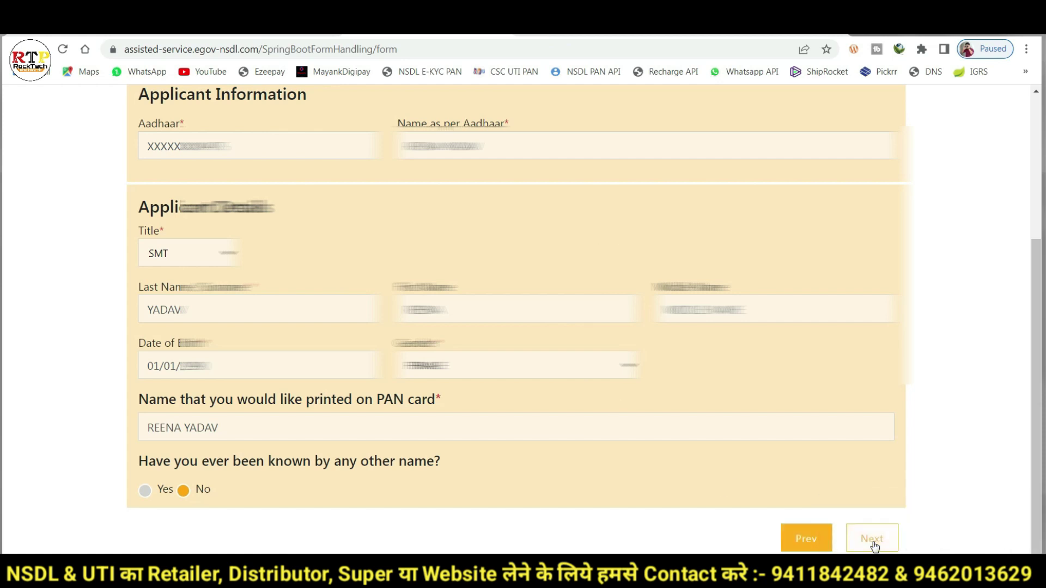
{"action": "left_click", "coordinate": [872, 539]}
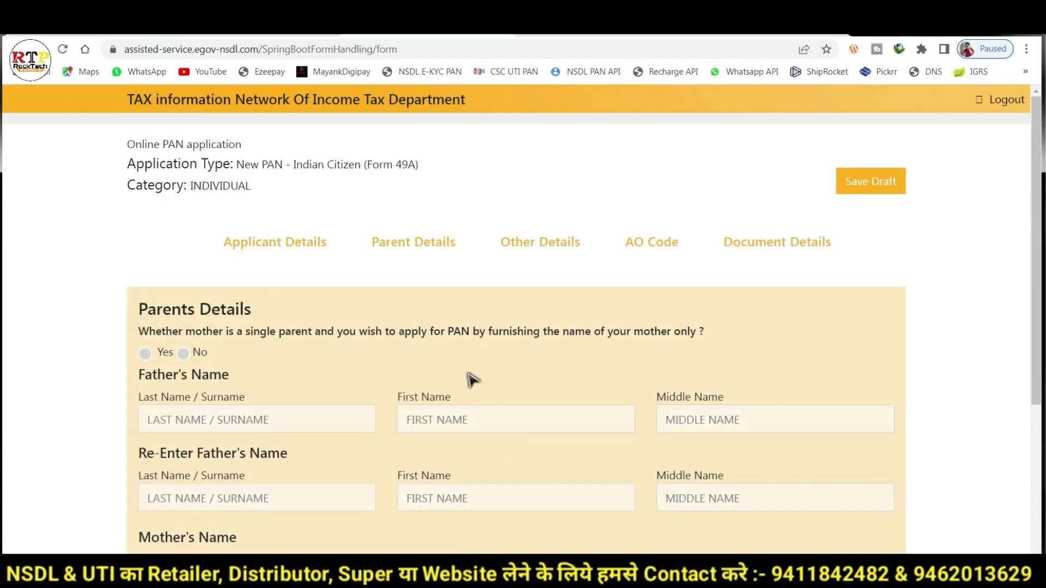
Examine the Parents Details question about applying for PAN with only a single-parent mother's name
{"action": "scroll", "coordinate": [473, 371], "scroll_direction": "down", "scroll_amount": 1}
{"action": "scroll", "coordinate": [364, 334], "scroll_direction": "down", "scroll_amount": 1}
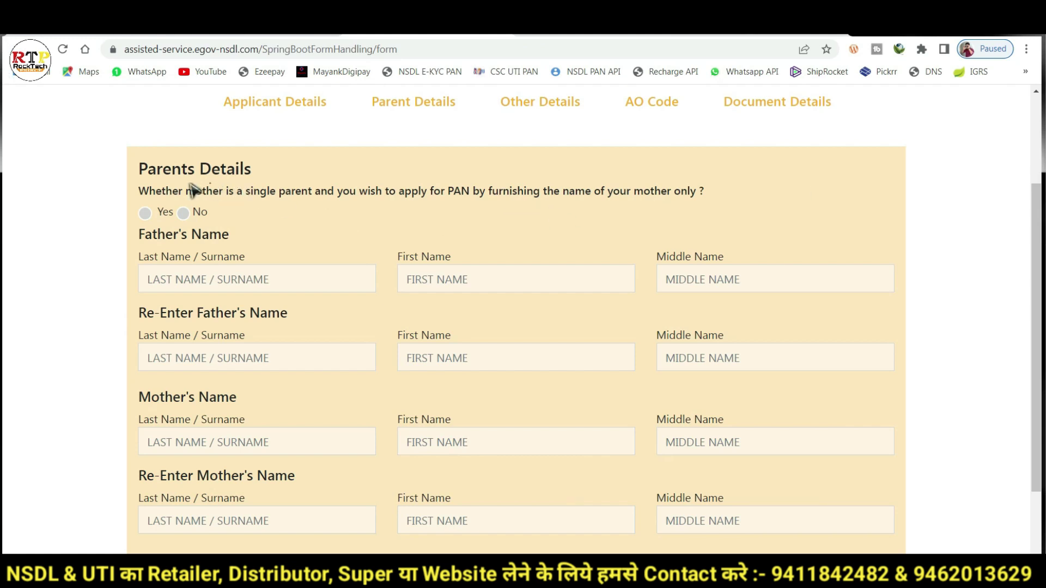
{"action": "mouse_move", "coordinate": [131, 159]}
{"action": "left_mouse_down"}
{"action": "mouse_move", "coordinate": [250, 211]}
{"action": "mouse_move", "coordinate": [735, 218]}
{"action": "left_mouse_up"}
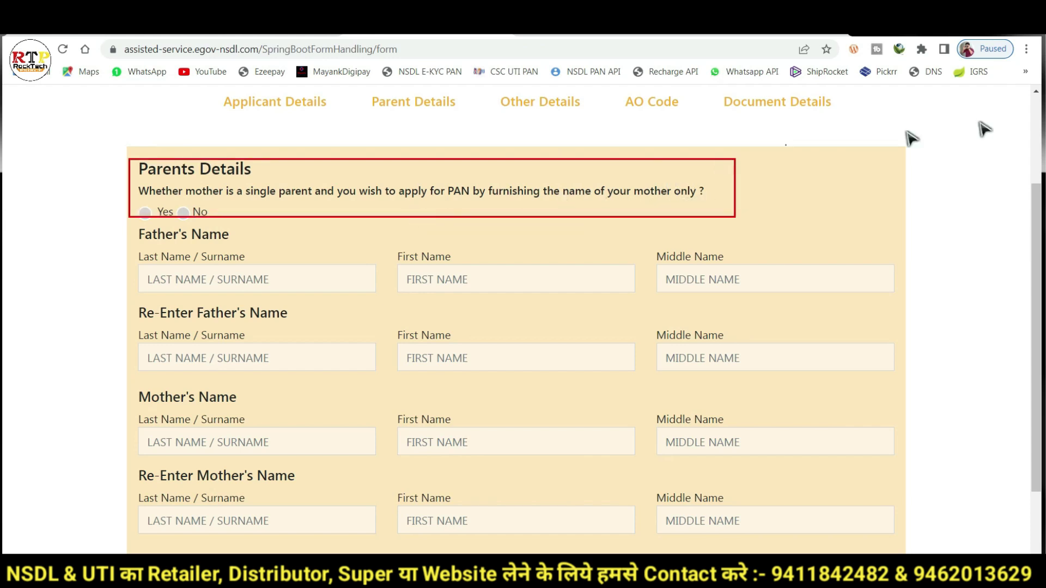
{"action": "key", "text": "Escape"}
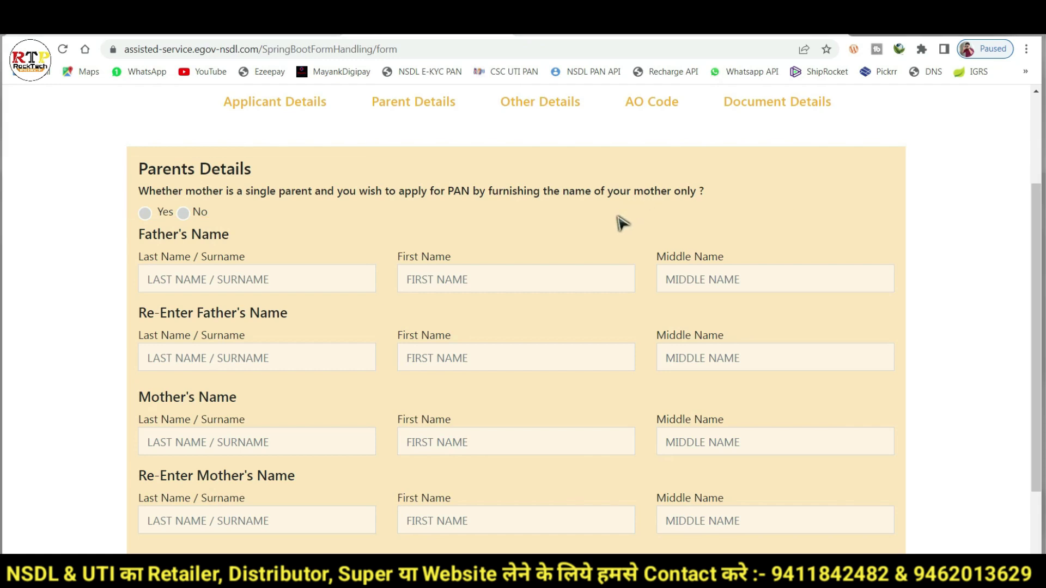
Answer Yes to the single-parent mother question and examine the mother's name fields
{"action": "left_click", "coordinate": [144, 212]}
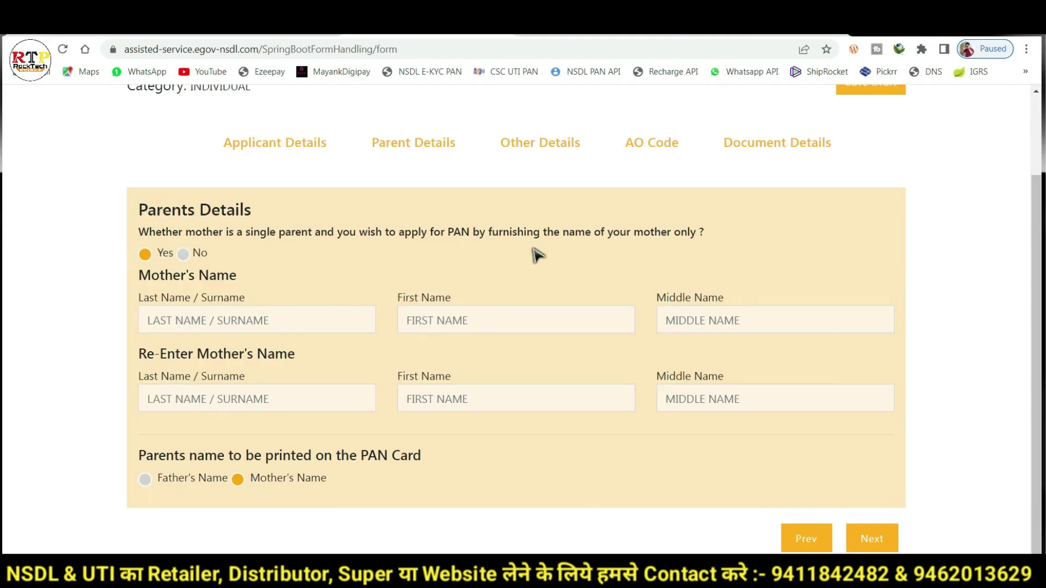
{"action": "mouse_move", "coordinate": [148, 258]}
{"action": "left_mouse_down"}
{"action": "mouse_move", "coordinate": [532, 423]}
{"action": "mouse_move", "coordinate": [710, 416]}
{"action": "left_mouse_up"}
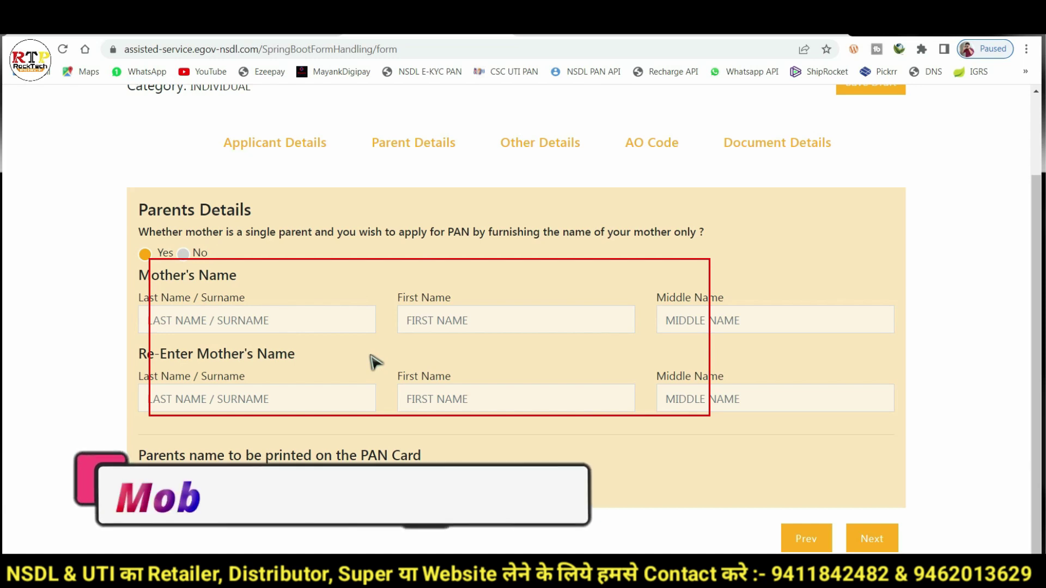
{"action": "key", "text": "Escape"}
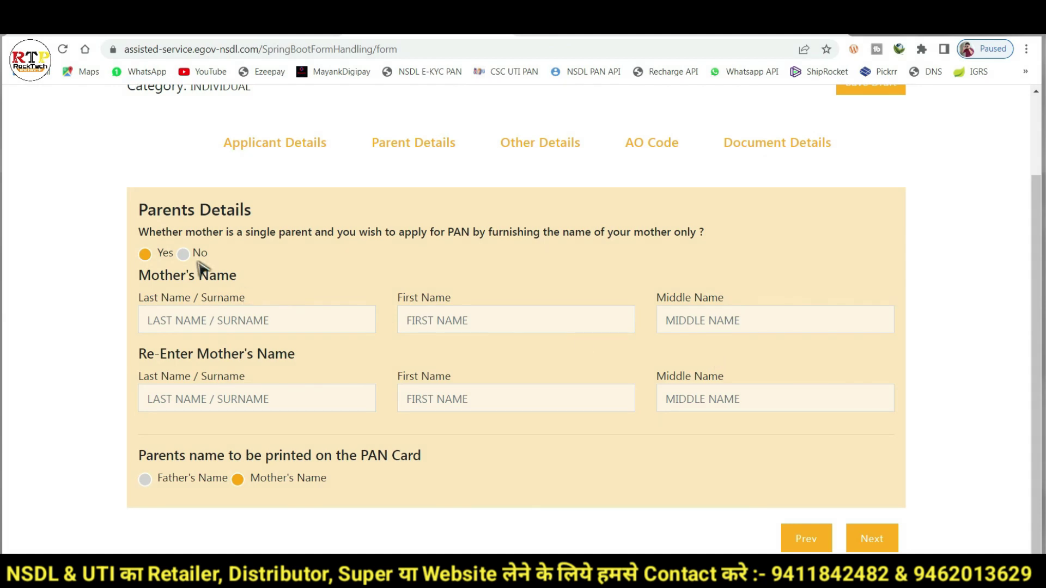
Answer No to the single-parent mother question and review the entry and re-entry fields for the father's and mother's names
{"action": "left_click", "coordinate": [183, 254]}
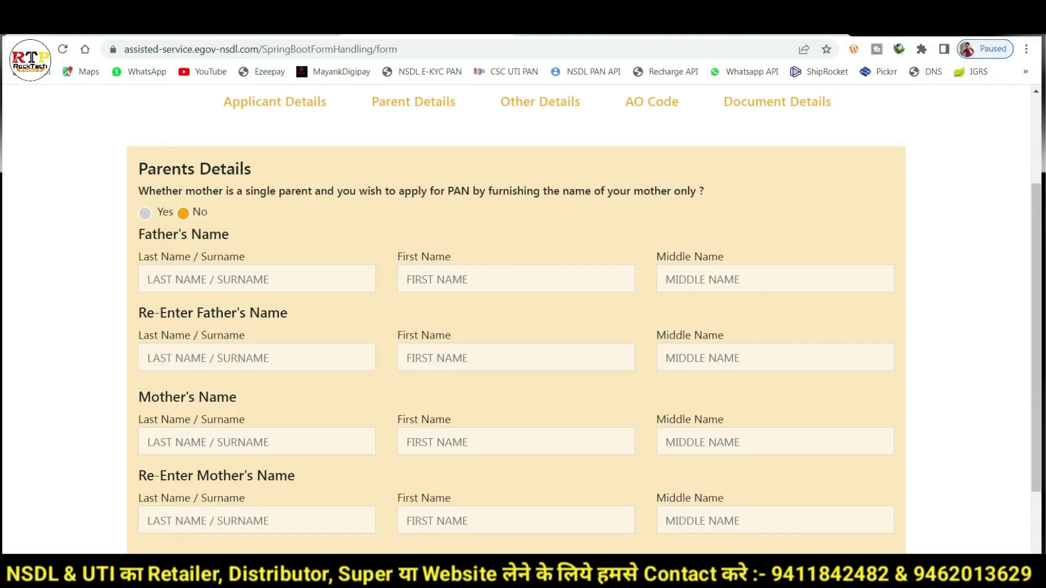
{"action": "mouse_move", "coordinate": [130, 230]}
{"action": "left_mouse_down"}
{"action": "mouse_move", "coordinate": [233, 359]}
{"action": "mouse_move", "coordinate": [952, 403]}
{"action": "mouse_move", "coordinate": [915, 385]}
{"action": "left_mouse_up"}
{"action": "mouse_move", "coordinate": [127, 413]}
{"action": "left_mouse_down"}
{"action": "mouse_move", "coordinate": [221, 512]}
{"action": "mouse_move", "coordinate": [823, 512]}
{"action": "mouse_move", "coordinate": [880, 533]}
{"action": "left_mouse_up"}
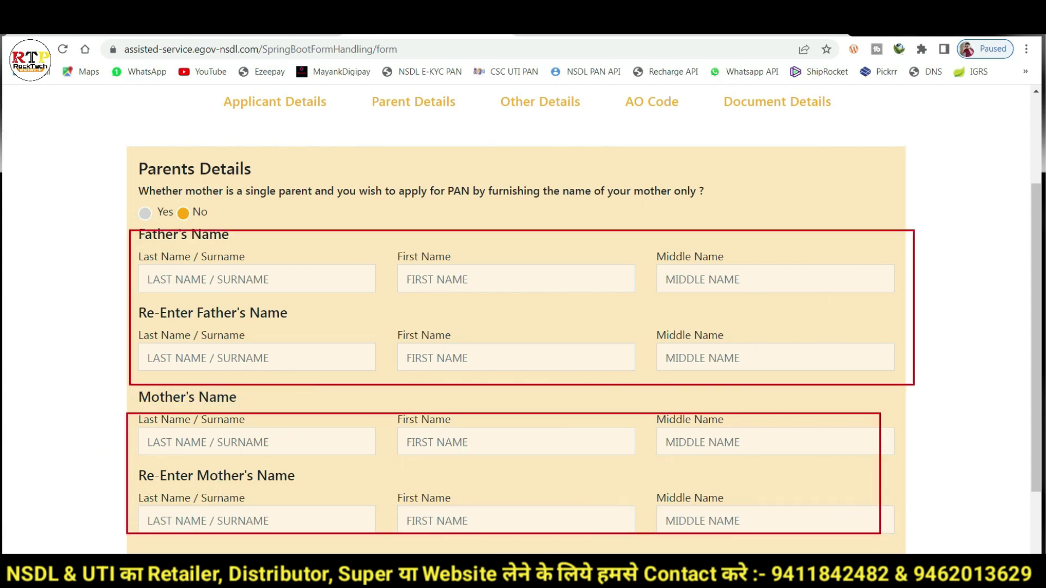
{"action": "key", "text": "Escape"}
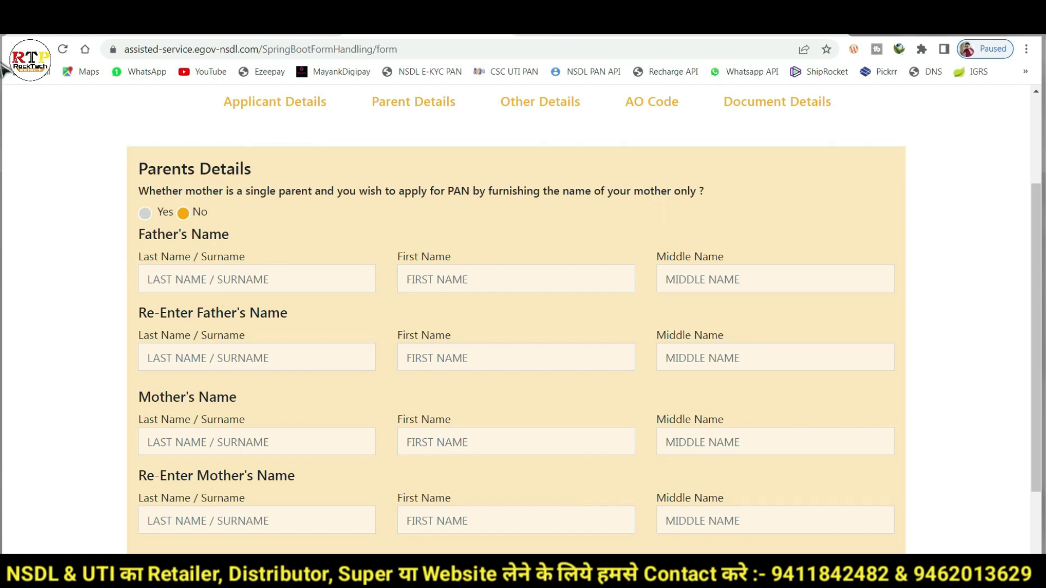
{"action": "mouse_move", "coordinate": [159, 251]}
{"action": "left_mouse_down"}
{"action": "mouse_move", "coordinate": [214, 346]}
{"action": "mouse_move", "coordinate": [558, 383]}
{"action": "mouse_move", "coordinate": [798, 382]}
{"action": "left_mouse_up"}
{"action": "left_click_drag", "start_coordinate": [126, 220], "coordinate": [257, 236]}
{"action": "mouse_move", "coordinate": [137, 302]}
{"action": "left_mouse_down"}
{"action": "mouse_move", "coordinate": [315, 338]}
{"action": "mouse_move", "coordinate": [312, 330]}
{"action": "left_mouse_up"}
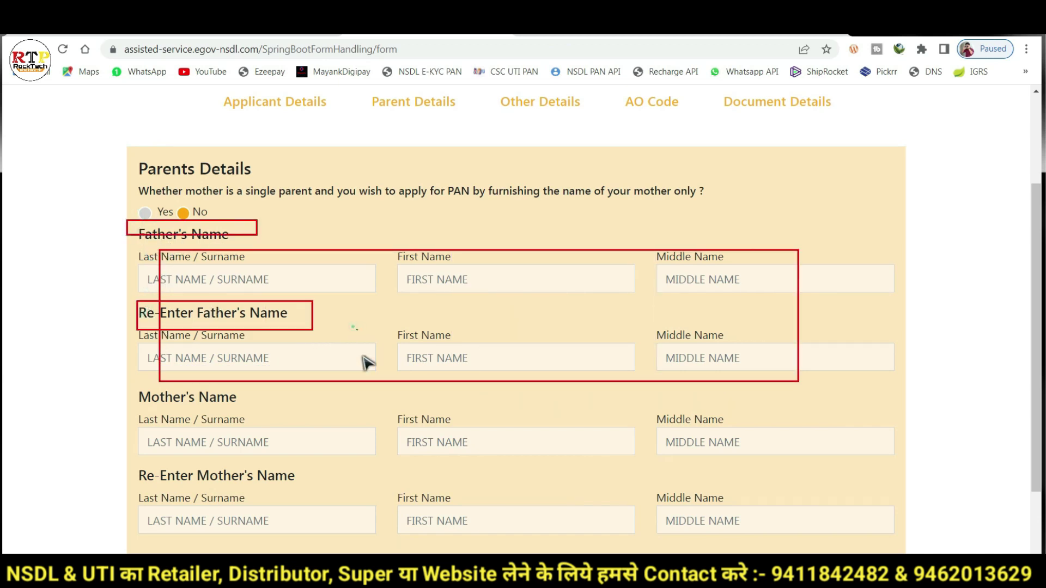
{"action": "mouse_move", "coordinate": [155, 394]}
{"action": "left_mouse_down"}
{"action": "mouse_move", "coordinate": [426, 521]}
{"action": "mouse_move", "coordinate": [839, 542]}
{"action": "mouse_move", "coordinate": [829, 526]}
{"action": "left_mouse_up"}
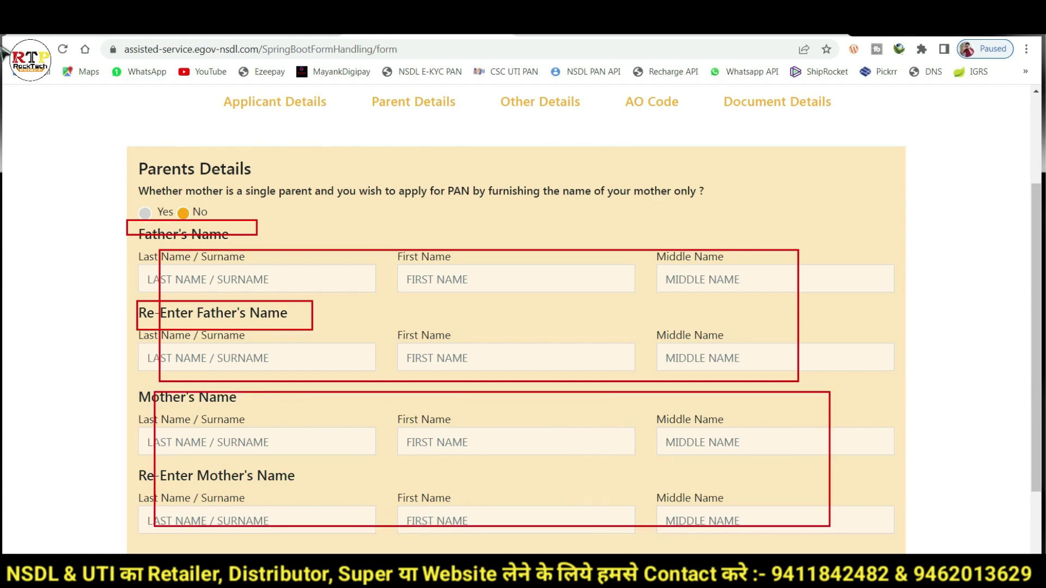
{"action": "left_click", "coordinate": [1044, 52]}
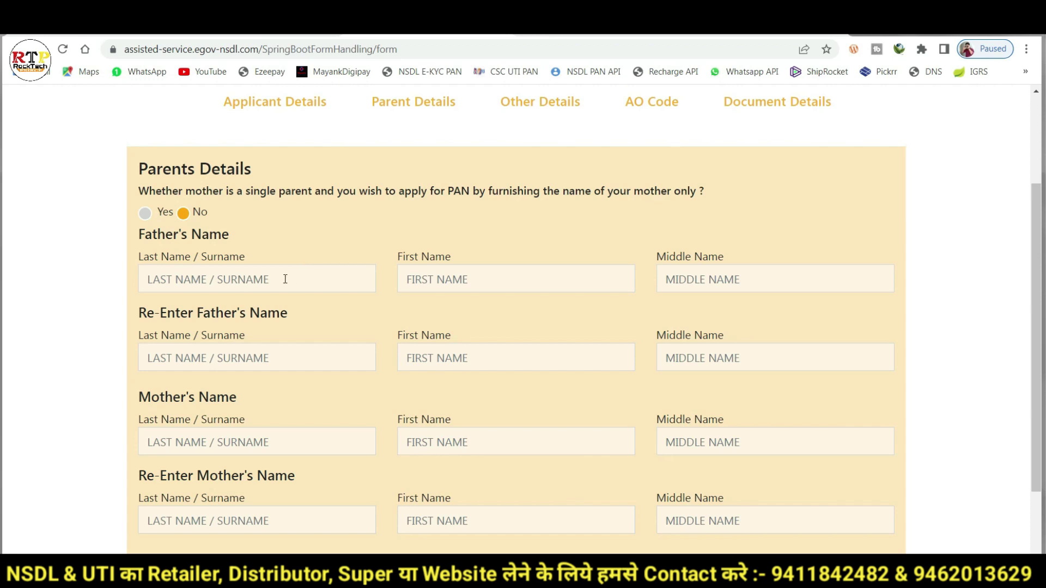
Check that Father's Name is chosen as the parent's name printed on the PAN card
{"action": "scroll", "coordinate": [523, 322], "scroll_direction": "down", "scroll_amount": 2}
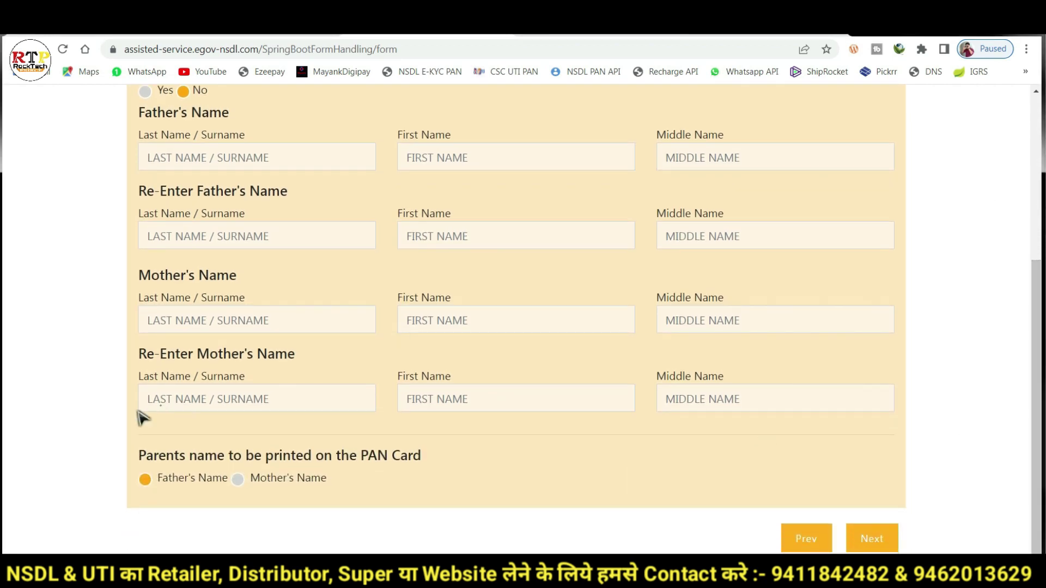
{"action": "mouse_move", "coordinate": [126, 448]}
{"action": "left_mouse_down"}
{"action": "mouse_move", "coordinate": [357, 501]}
{"action": "mouse_move", "coordinate": [463, 494]}
{"action": "left_mouse_up"}
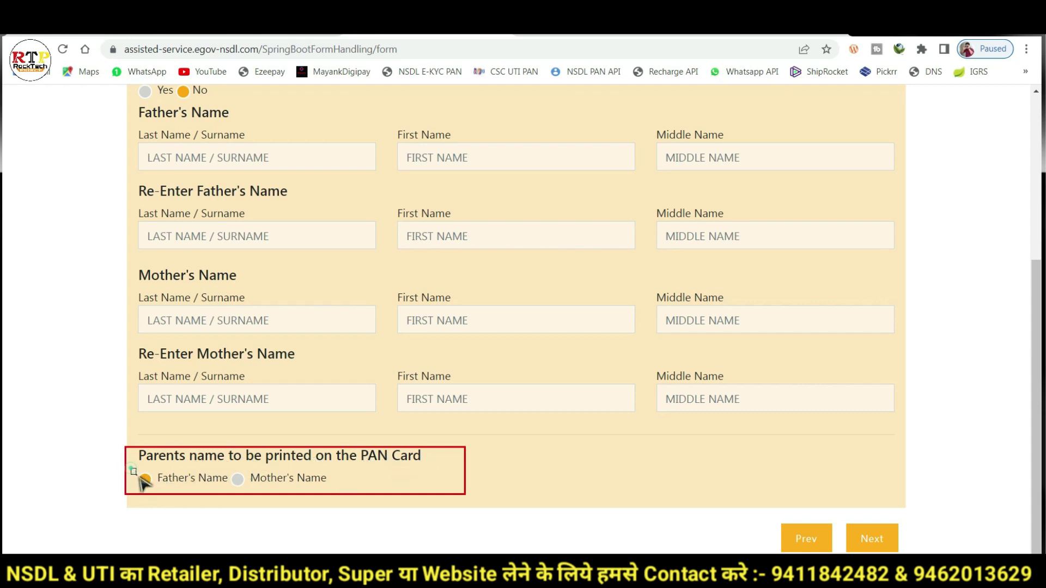
{"action": "left_click_drag", "start_coordinate": [131, 469], "coordinate": [182, 495]}
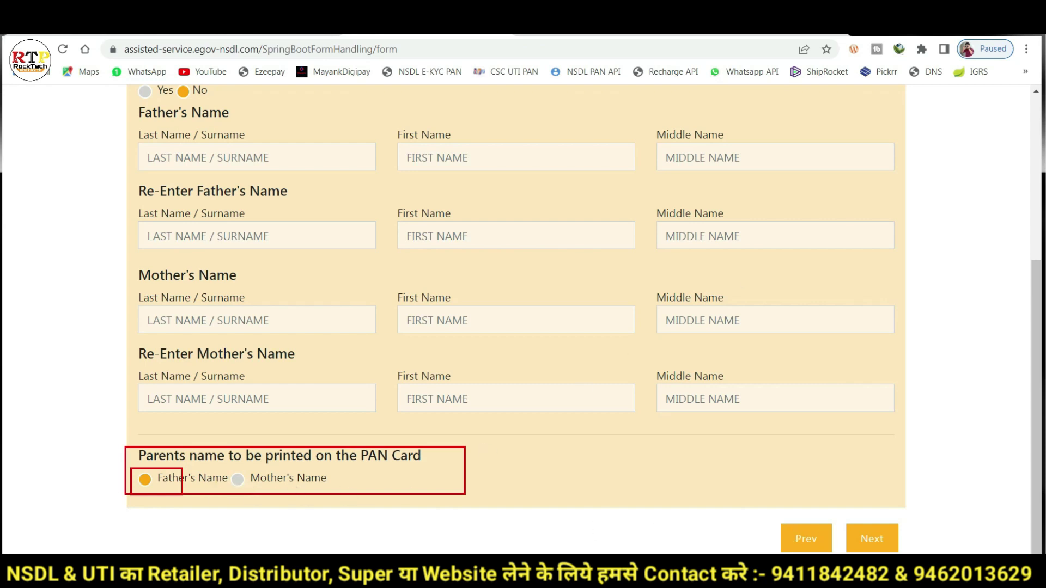
Enter and re-enter the father's last and first names, leave the mother's name blank, and continue to the Other Details page
{"action": "left_click", "coordinate": [271, 162]}
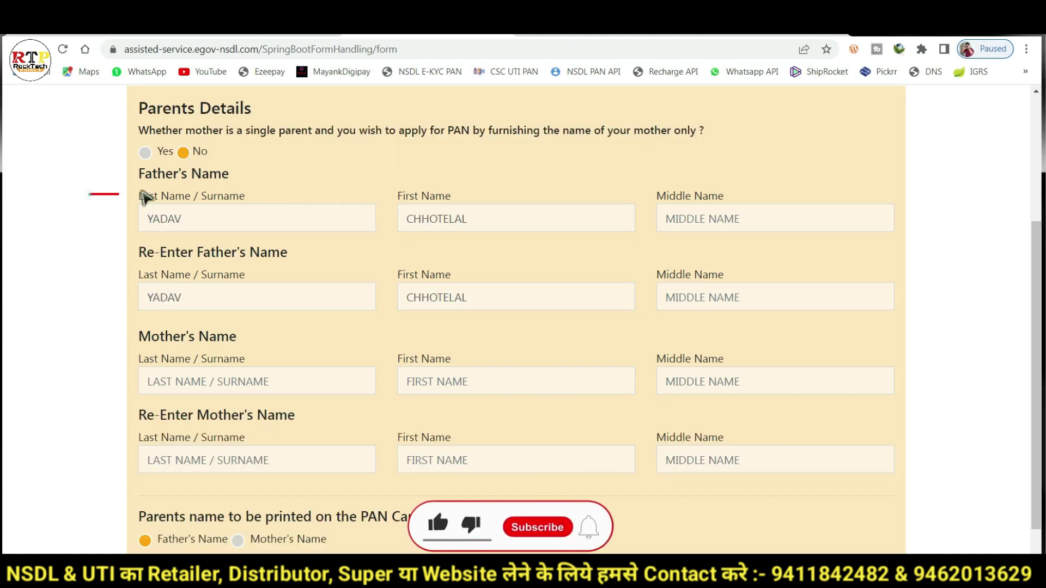
{"action": "mouse_move", "coordinate": [142, 191]}
{"action": "left_mouse_down"}
{"action": "mouse_move", "coordinate": [420, 301]}
{"action": "mouse_move", "coordinate": [498, 307]}
{"action": "left_mouse_up"}
{"action": "key", "text": "Escape"}
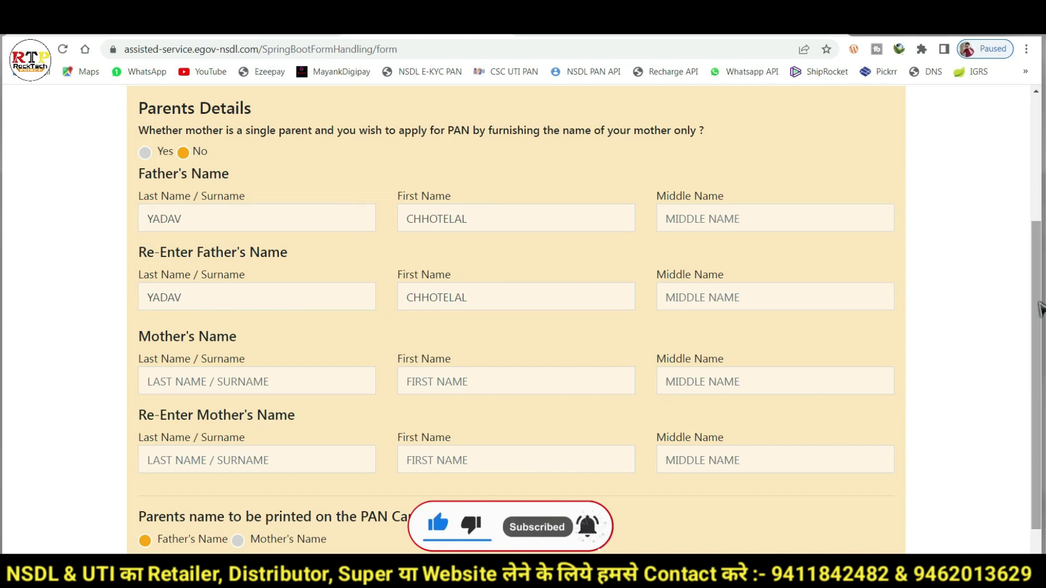
{"action": "scroll", "coordinate": [1039, 310], "scroll_direction": "down", "scroll_amount": 2}
{"action": "left_click", "coordinate": [869, 542]}
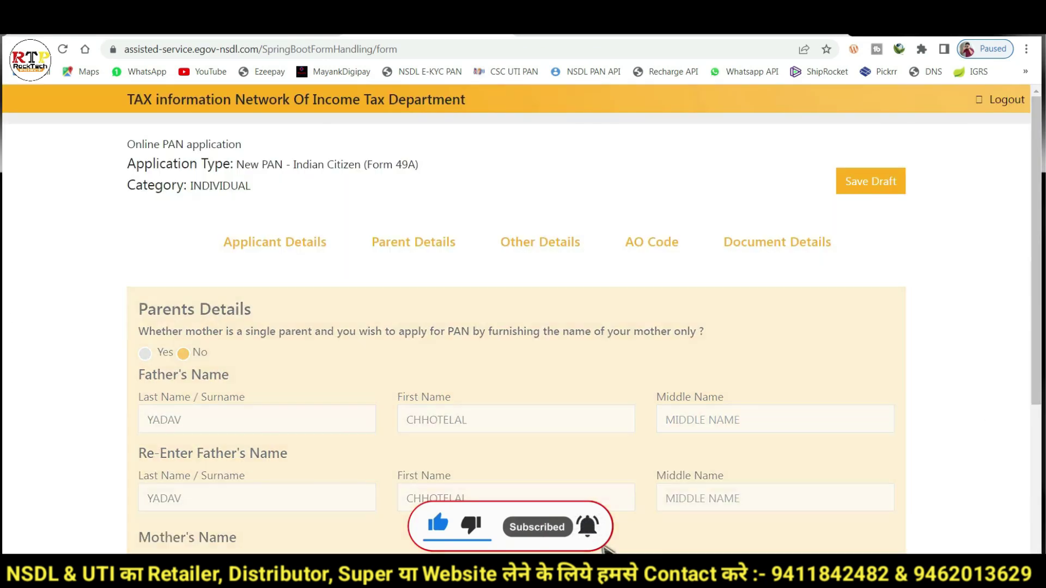
Examine the physical PAN card requirement and its Yes option on the Other Details page
{"action": "scroll", "coordinate": [469, 313], "scroll_direction": "down", "scroll_amount": 1}
{"action": "scroll", "coordinate": [473, 315], "scroll_direction": "down", "scroll_amount": 1}
{"action": "mouse_move", "coordinate": [114, 154]}
{"action": "left_mouse_down"}
{"action": "mouse_move", "coordinate": [344, 214]}
{"action": "mouse_move", "coordinate": [494, 212]}
{"action": "left_mouse_up"}
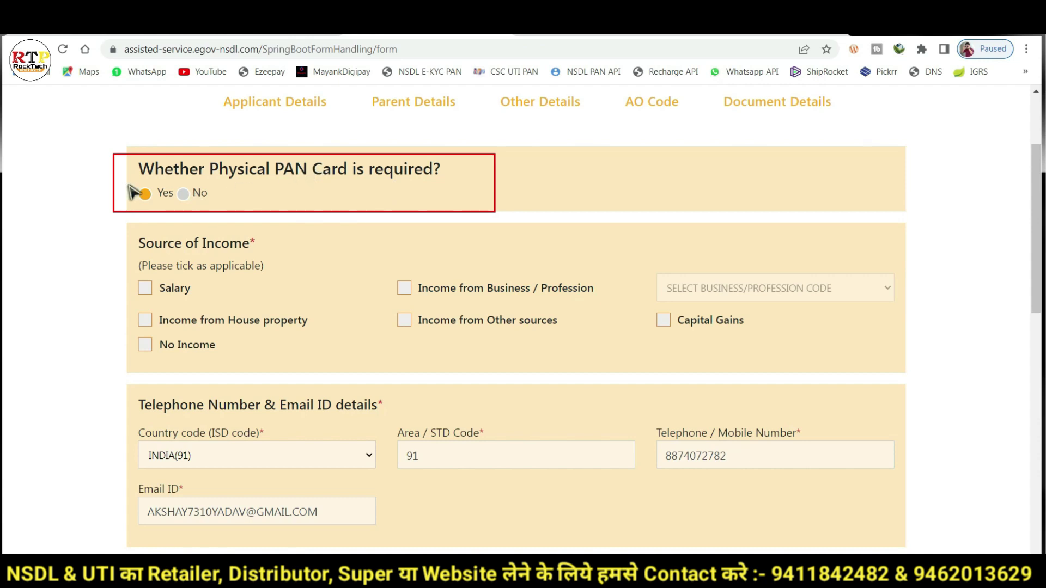
{"action": "left_click_drag", "start_coordinate": [130, 182], "coordinate": [175, 208]}
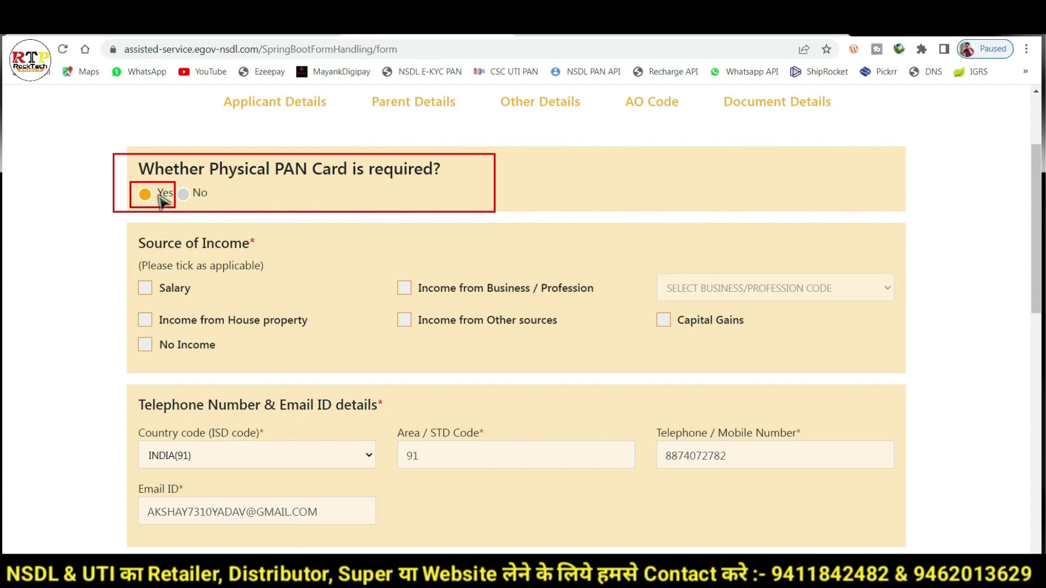
Mark No Income as the applicant's source of income on the Other Details page
{"action": "left_click", "coordinate": [263, 249]}
{"action": "left_click", "coordinate": [145, 344]}
{"action": "scroll", "coordinate": [308, 347], "scroll_direction": "down", "scroll_amount": 7}
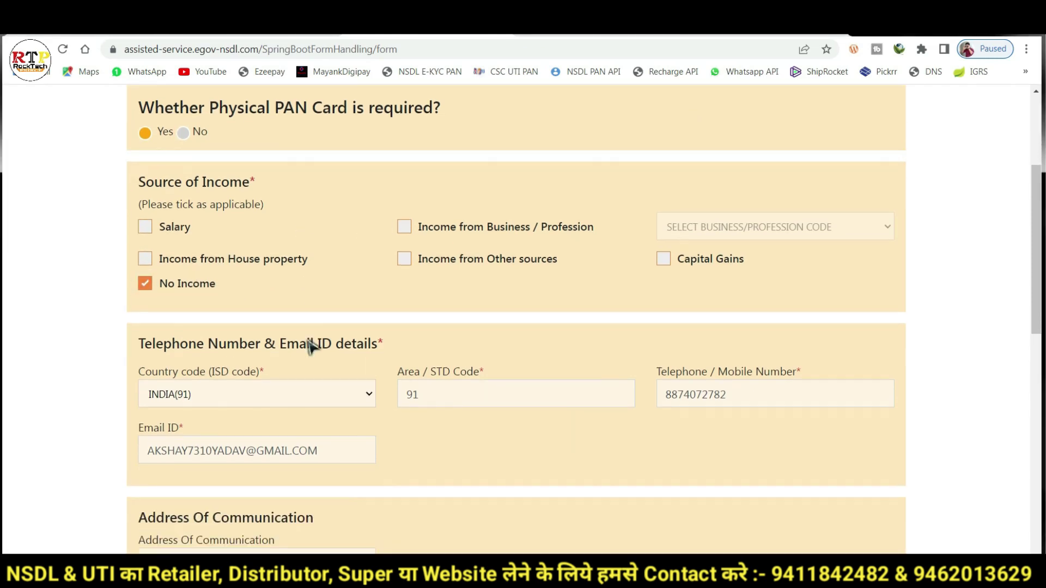
Set the address of communication to Residence
{"action": "scroll", "coordinate": [321, 353], "scroll_direction": "down", "scroll_amount": 1}
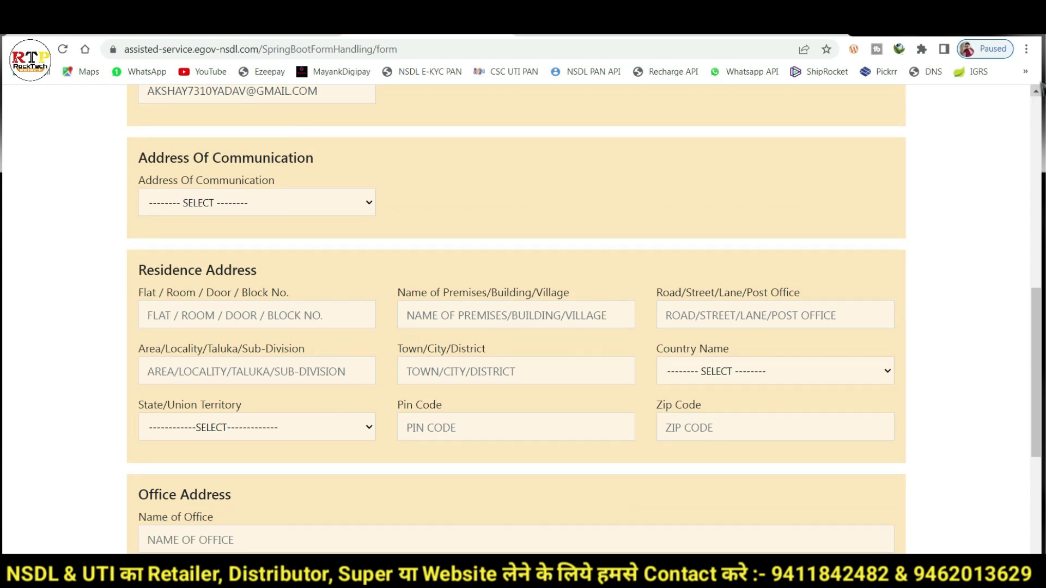
{"action": "left_click_drag", "start_coordinate": [164, 165], "coordinate": [828, 455]}
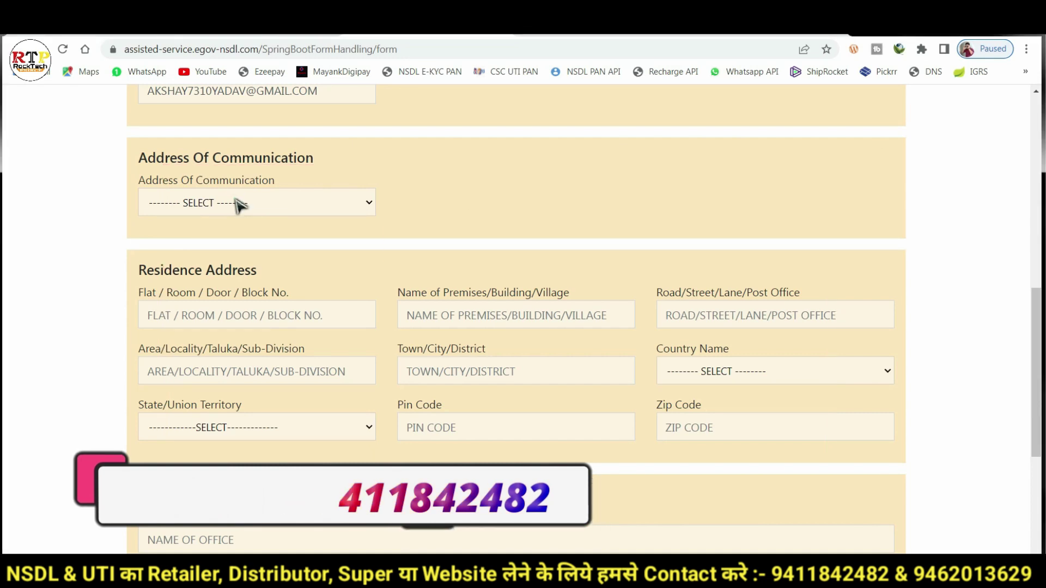
{"action": "left_click", "coordinate": [295, 204]}
{"action": "left_click", "coordinate": [201, 239]}
{"action": "left_click", "coordinate": [227, 204]}
{"action": "left_click", "coordinate": [197, 237]}
Fill in the applicant's residence address, including premises, post office, sub-division, district, state and PIN code, with India as the country
{"action": "left_click", "coordinate": [224, 316]}
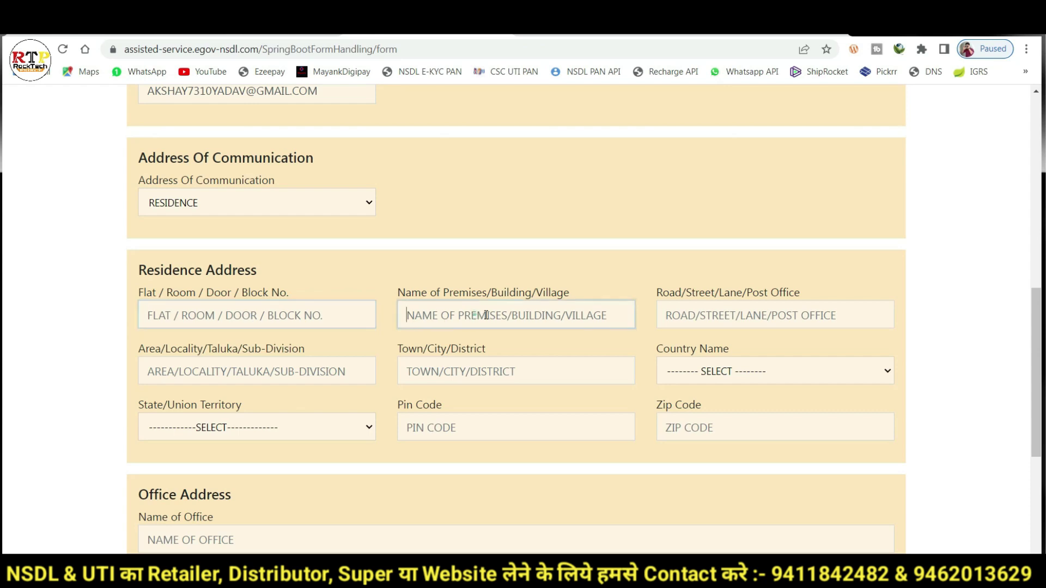
{"action": "left_click", "coordinate": [764, 321]}
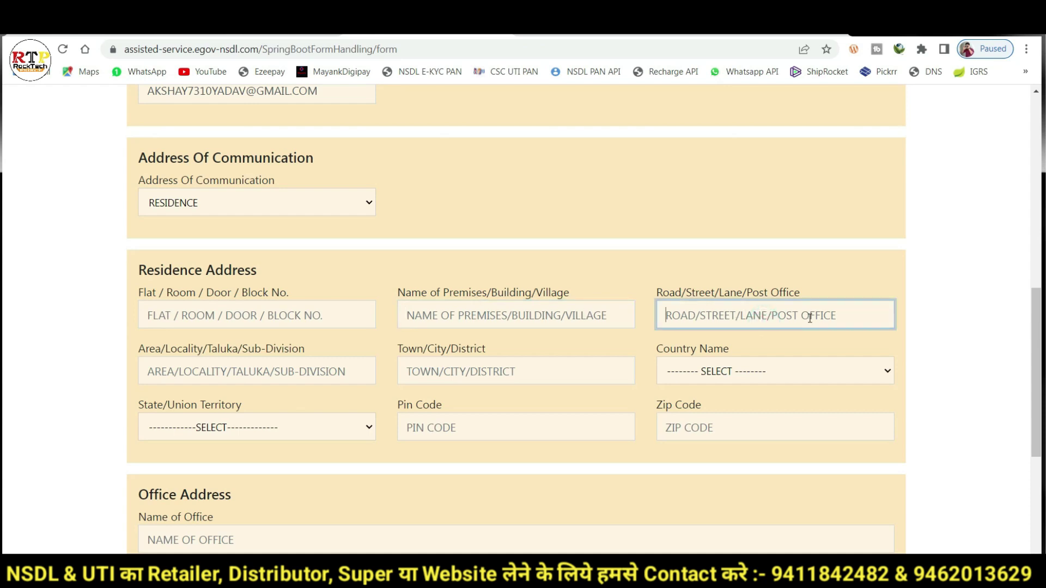
{"action": "left_click", "coordinate": [321, 376]}
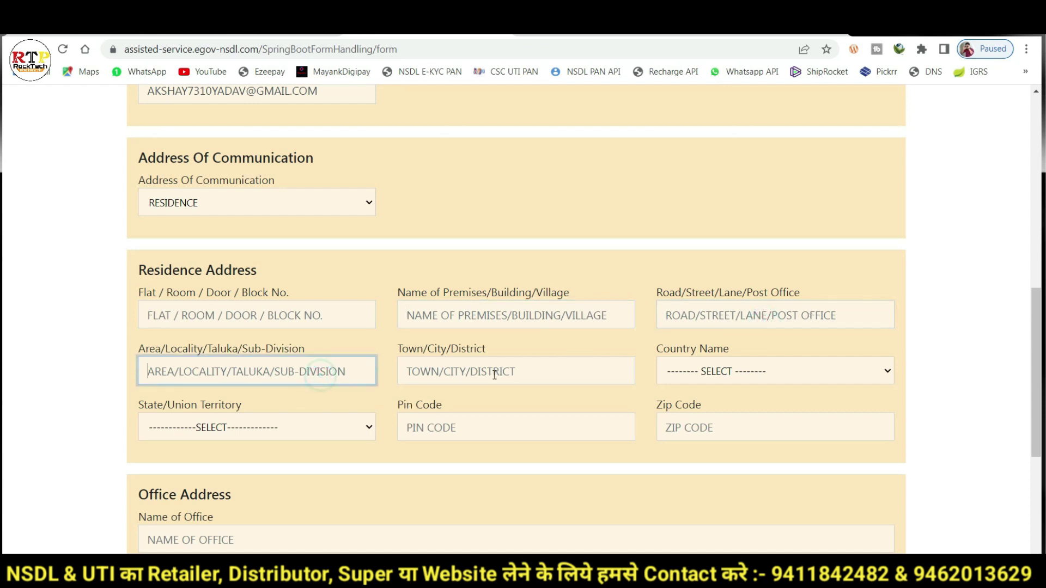
{"action": "left_click", "coordinate": [495, 375]}
{"action": "left_click", "coordinate": [716, 373]}
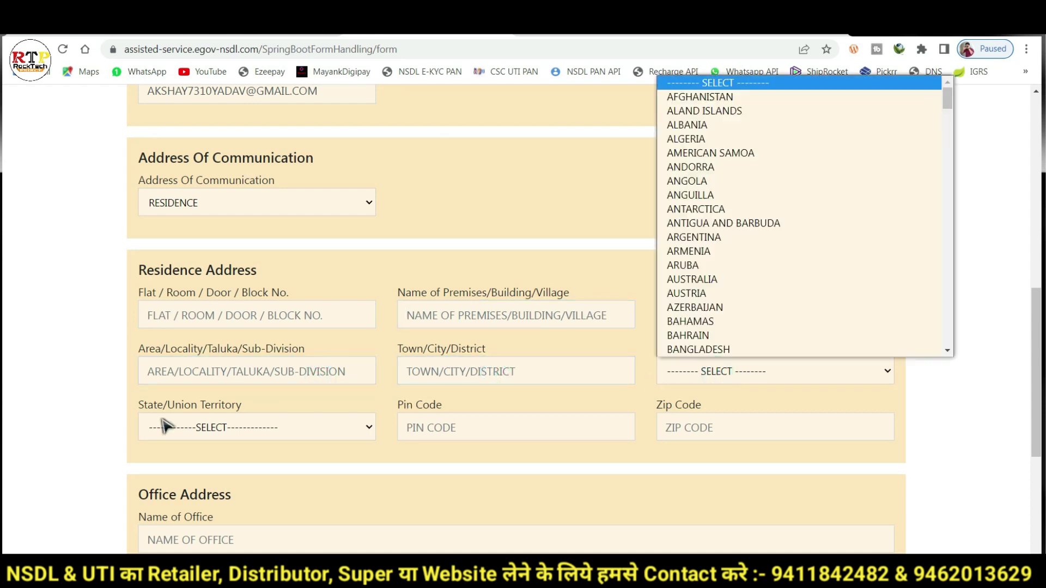
{"action": "left_click", "coordinate": [289, 427]}
{"action": "left_click", "coordinate": [292, 430]}
{"action": "left_click", "coordinate": [693, 371]}
{"action": "left_click", "coordinate": [711, 371]}
{"action": "left_click", "coordinate": [240, 321]}
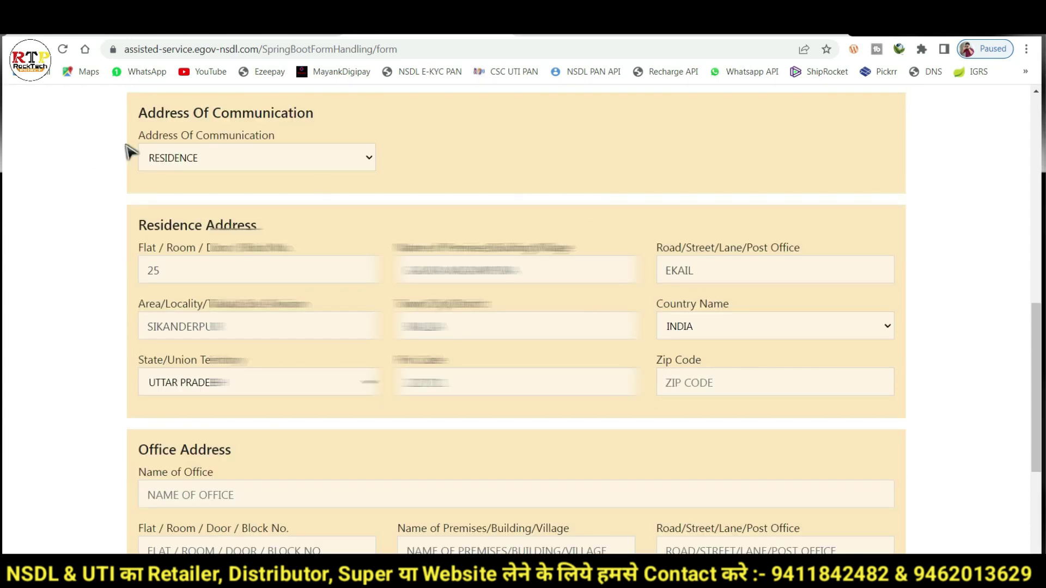
Review the address of communication and every residence address field, including the zip code
{"action": "mouse_move", "coordinate": [128, 136]}
{"action": "left_mouse_down"}
{"action": "mouse_move", "coordinate": [210, 174]}
{"action": "mouse_move", "coordinate": [395, 175]}
{"action": "left_mouse_up"}
{"action": "left_click_drag", "start_coordinate": [129, 242], "coordinate": [246, 284]}
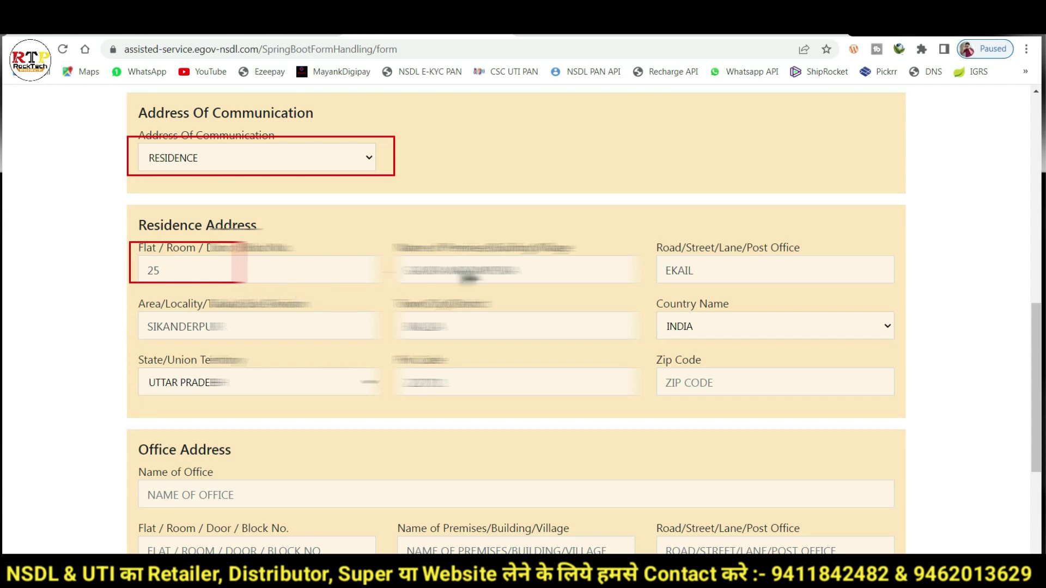
{"action": "mouse_move", "coordinate": [396, 244]}
{"action": "left_mouse_down"}
{"action": "mouse_move", "coordinate": [540, 289]}
{"action": "mouse_move", "coordinate": [569, 282]}
{"action": "left_mouse_up"}
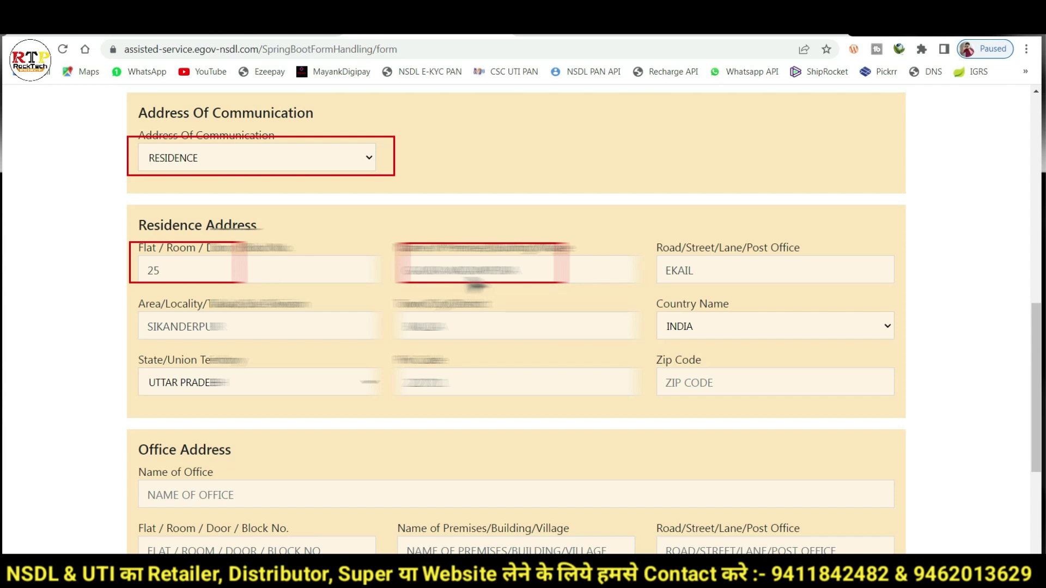
{"action": "left_click_drag", "start_coordinate": [674, 248], "coordinate": [823, 295]}
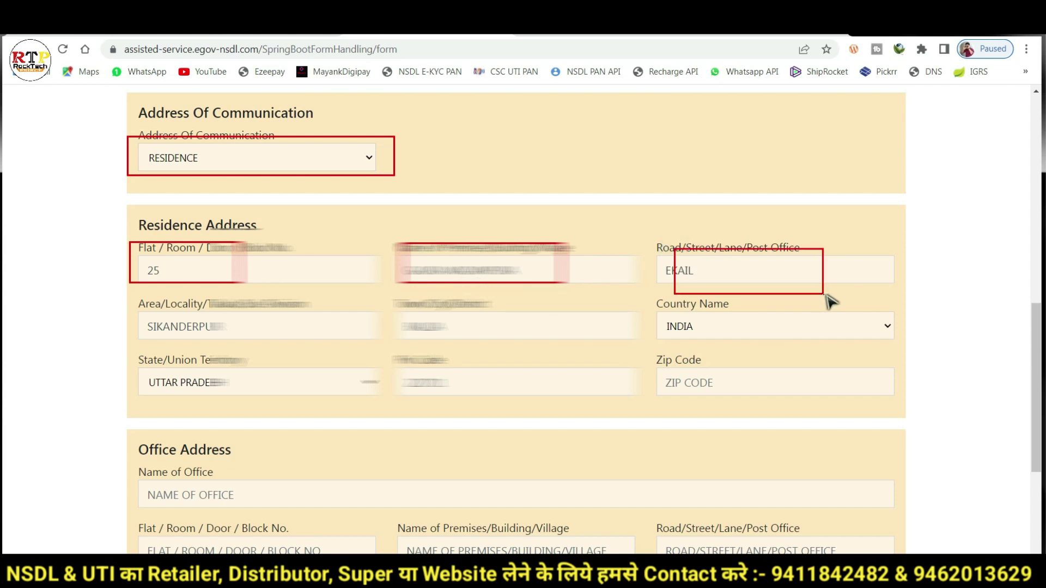
{"action": "left_click_drag", "start_coordinate": [179, 300], "coordinate": [287, 341]}
{"action": "mouse_move", "coordinate": [431, 302]}
{"action": "left_mouse_down"}
{"action": "mouse_move", "coordinate": [515, 346]}
{"action": "mouse_move", "coordinate": [584, 342]}
{"action": "left_mouse_up"}
{"action": "mouse_move", "coordinate": [657, 295]}
{"action": "left_mouse_down"}
{"action": "mouse_move", "coordinate": [754, 351]}
{"action": "mouse_move", "coordinate": [810, 354]}
{"action": "mouse_move", "coordinate": [801, 346]}
{"action": "left_mouse_up"}
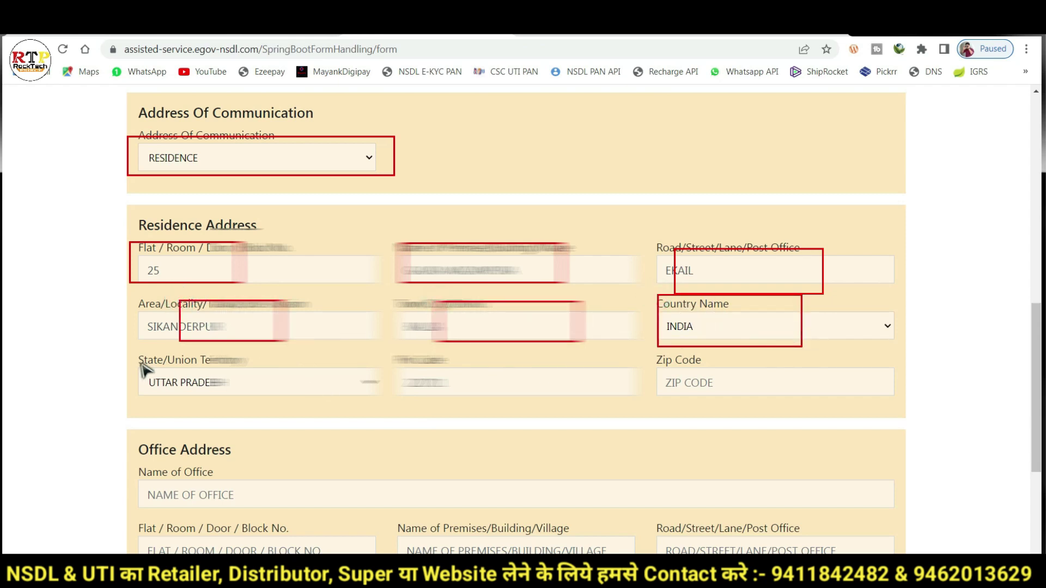
{"action": "left_click_drag", "start_coordinate": [166, 358], "coordinate": [312, 402]}
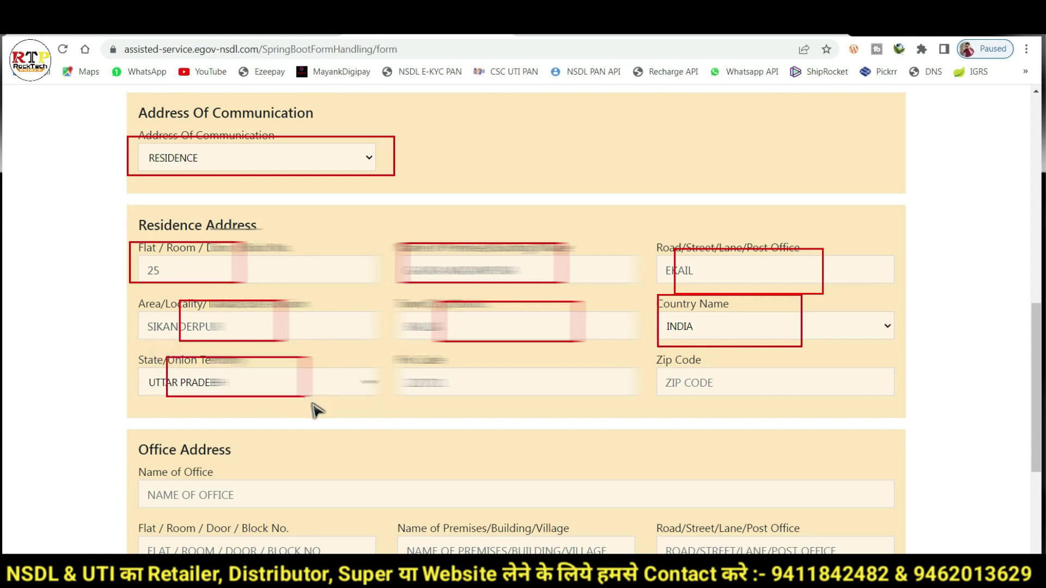
{"action": "mouse_move", "coordinate": [421, 357]}
{"action": "left_mouse_down"}
{"action": "mouse_move", "coordinate": [457, 401]}
{"action": "mouse_move", "coordinate": [524, 400]}
{"action": "left_mouse_up"}
{"action": "mouse_move", "coordinate": [651, 353]}
{"action": "left_mouse_down"}
{"action": "mouse_move", "coordinate": [758, 400]}
{"action": "mouse_move", "coordinate": [791, 402]}
{"action": "left_mouse_up"}
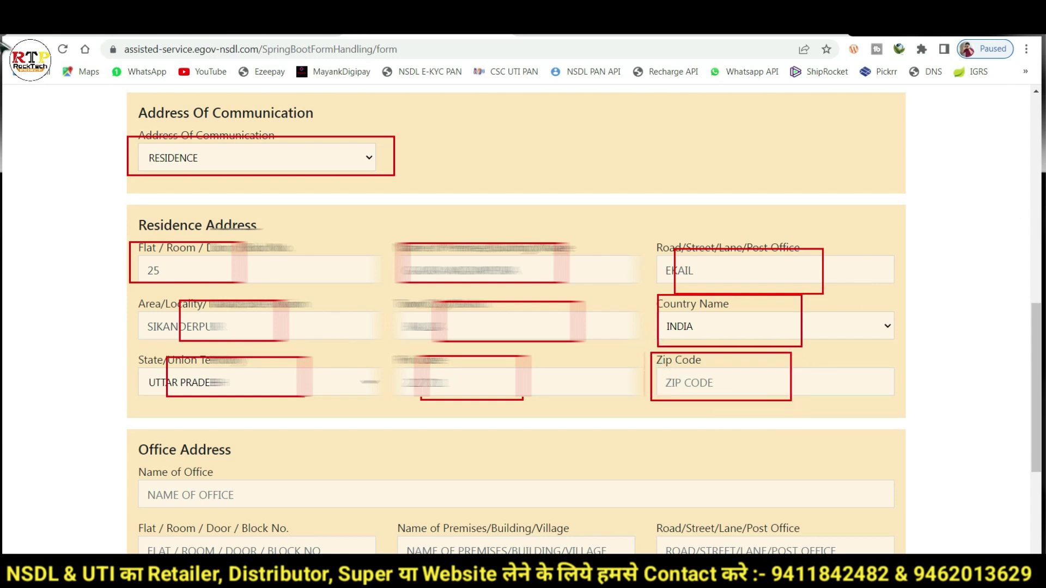
{"action": "left_click", "coordinate": [950, 43]}
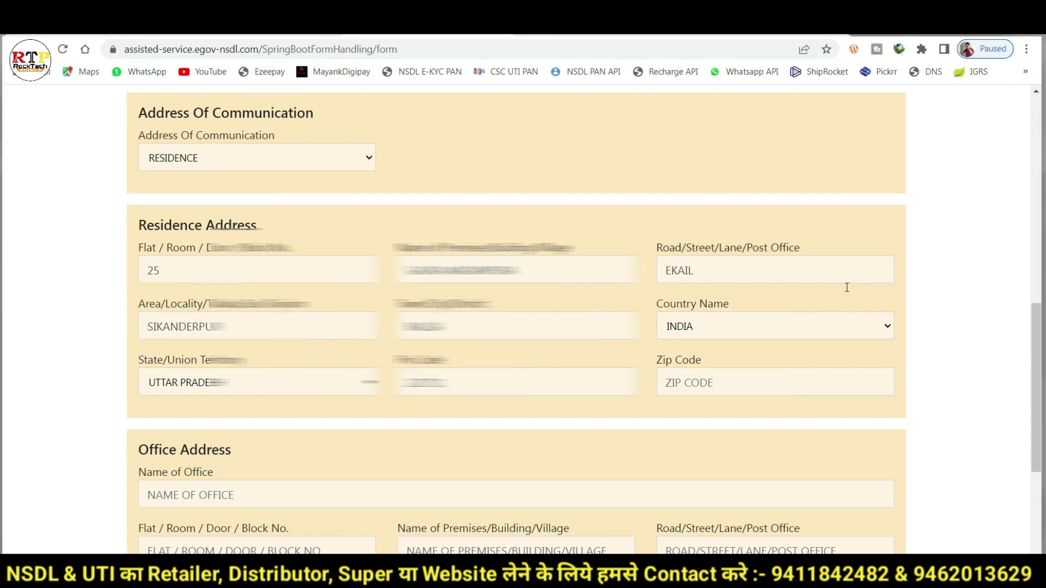
Leave the office address blank, answer No to appointing a representative assessee, and continue to the AO Code page
{"action": "scroll", "coordinate": [1040, 318], "scroll_direction": "down", "scroll_amount": 5}
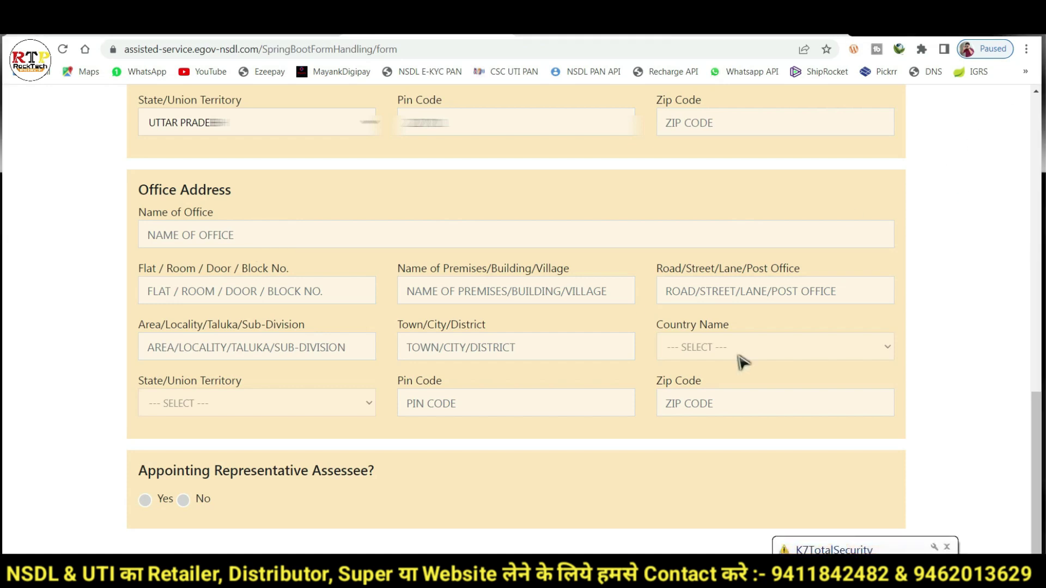
{"action": "mouse_move", "coordinate": [129, 458]}
{"action": "left_mouse_down"}
{"action": "mouse_move", "coordinate": [164, 533]}
{"action": "mouse_move", "coordinate": [454, 544]}
{"action": "mouse_move", "coordinate": [456, 521]}
{"action": "left_mouse_up"}
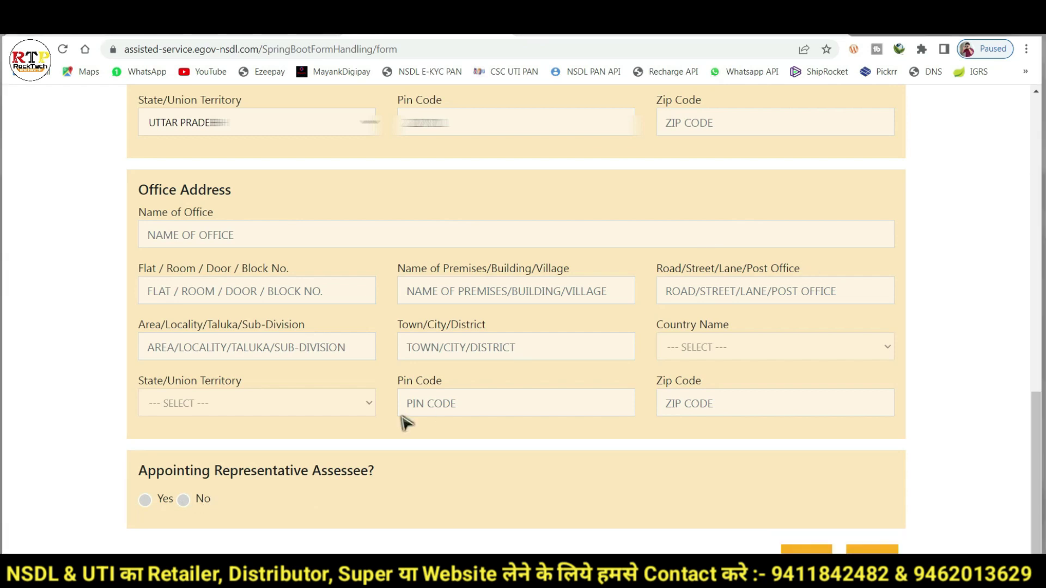
{"action": "left_click", "coordinate": [183, 500]}
{"action": "scroll", "coordinate": [425, 482], "scroll_direction": "down", "scroll_amount": 1}
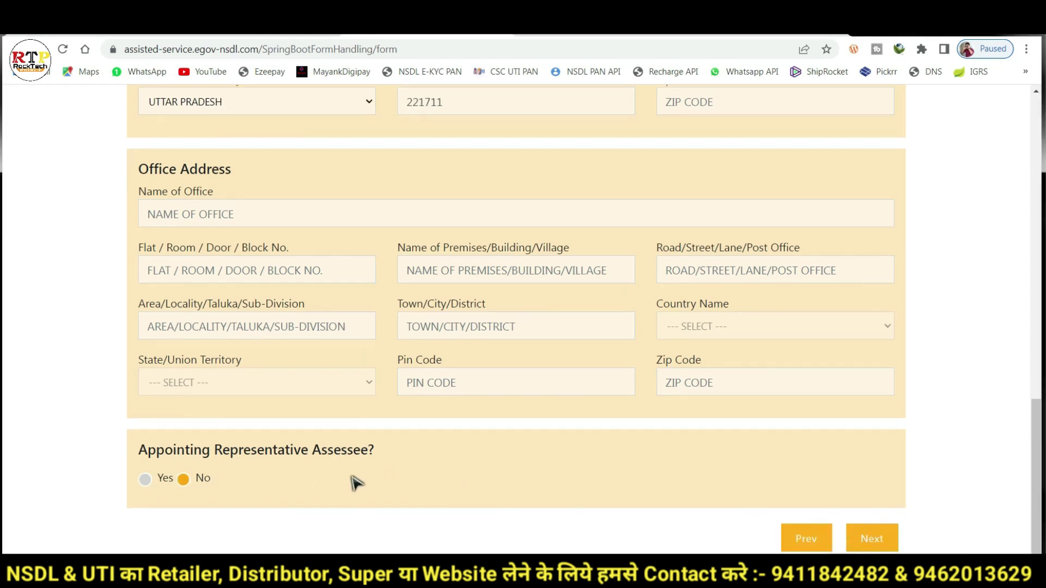
{"action": "left_click", "coordinate": [872, 548]}
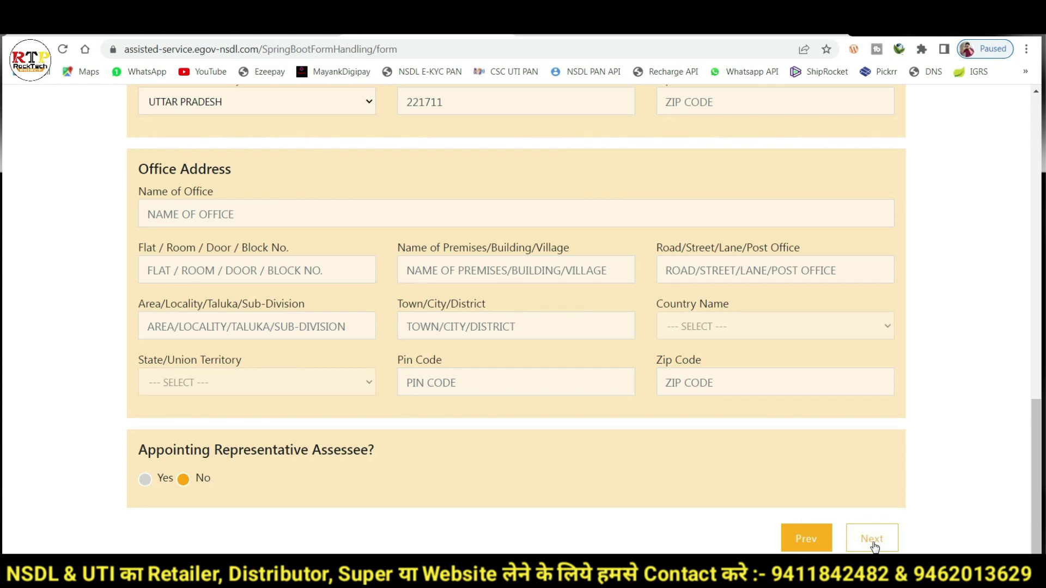
Set the AO code help to Indian Citizens with Uttar Pradesh as the state
{"action": "scroll", "coordinate": [829, 278], "scroll_direction": "down", "scroll_amount": 3}
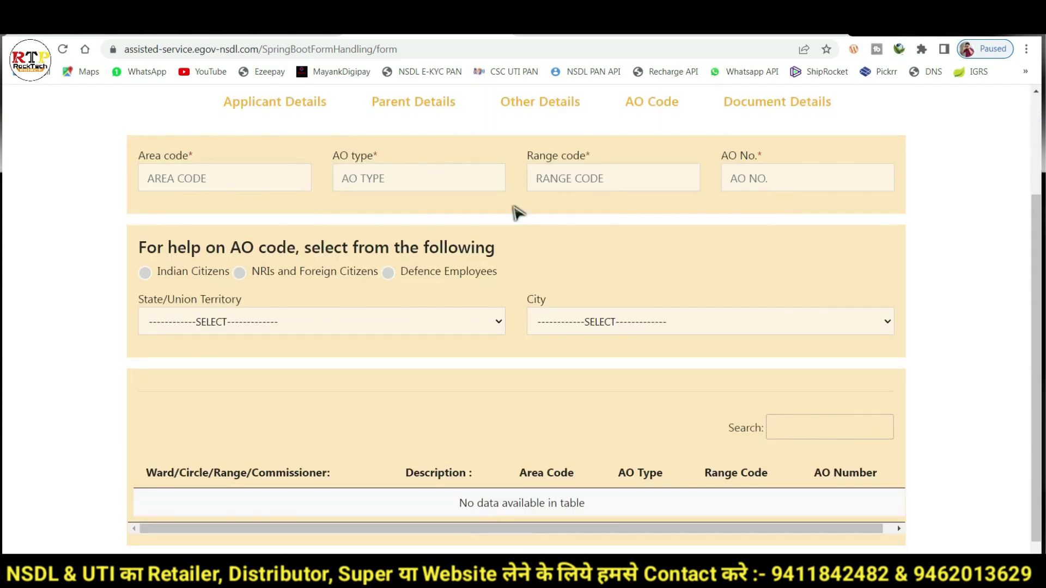
{"action": "left_click_drag", "start_coordinate": [138, 147], "coordinate": [902, 211]}
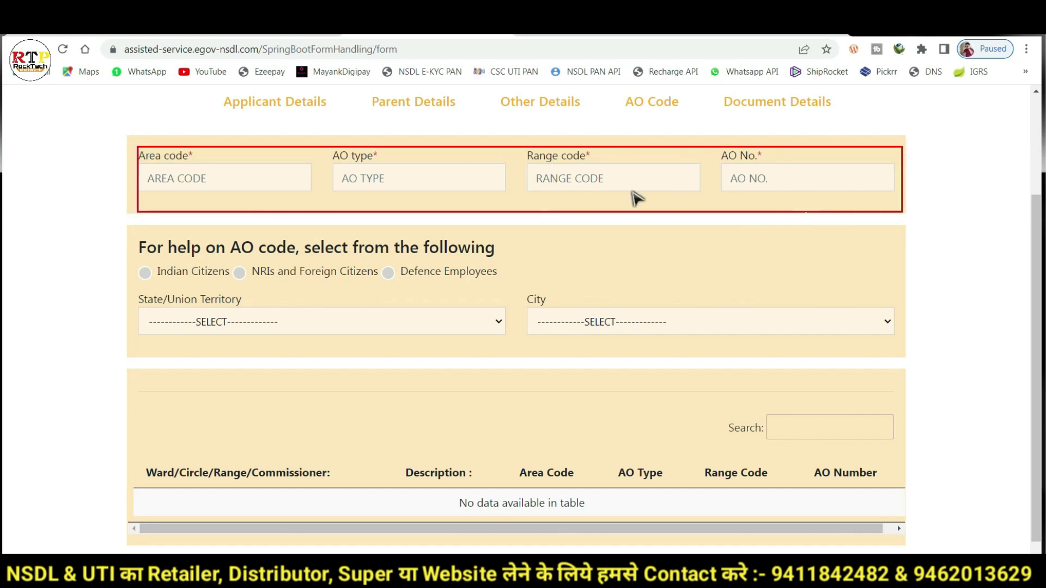
{"action": "mouse_move", "coordinate": [129, 238]}
{"action": "left_mouse_down"}
{"action": "mouse_move", "coordinate": [206, 338]}
{"action": "mouse_move", "coordinate": [798, 407]}
{"action": "mouse_move", "coordinate": [901, 375]}
{"action": "left_mouse_up"}
{"action": "key", "text": "Escape"}
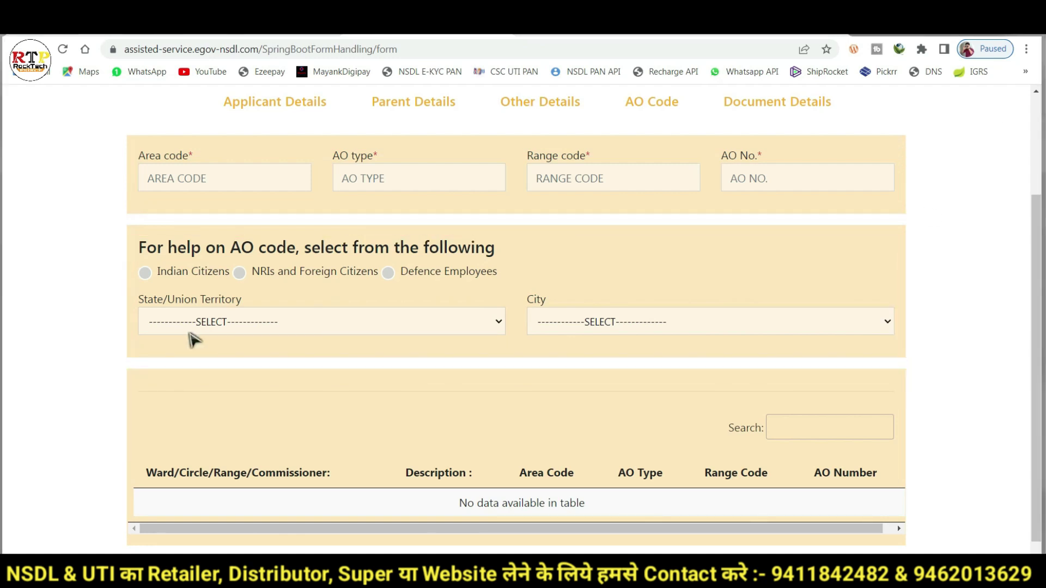
{"action": "left_click", "coordinate": [145, 273]}
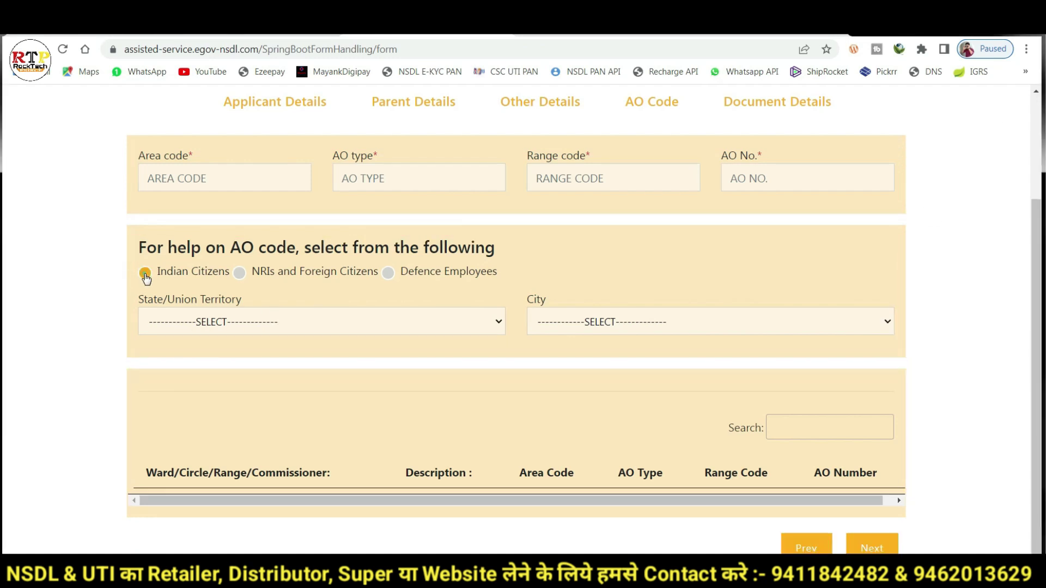
{"action": "left_click", "coordinate": [273, 327]}
{"action": "left_click", "coordinate": [275, 324]}
{"action": "left_click", "coordinate": [275, 324]}
{"action": "key", "text": "u"}
{"action": "left_click", "coordinate": [275, 324]}
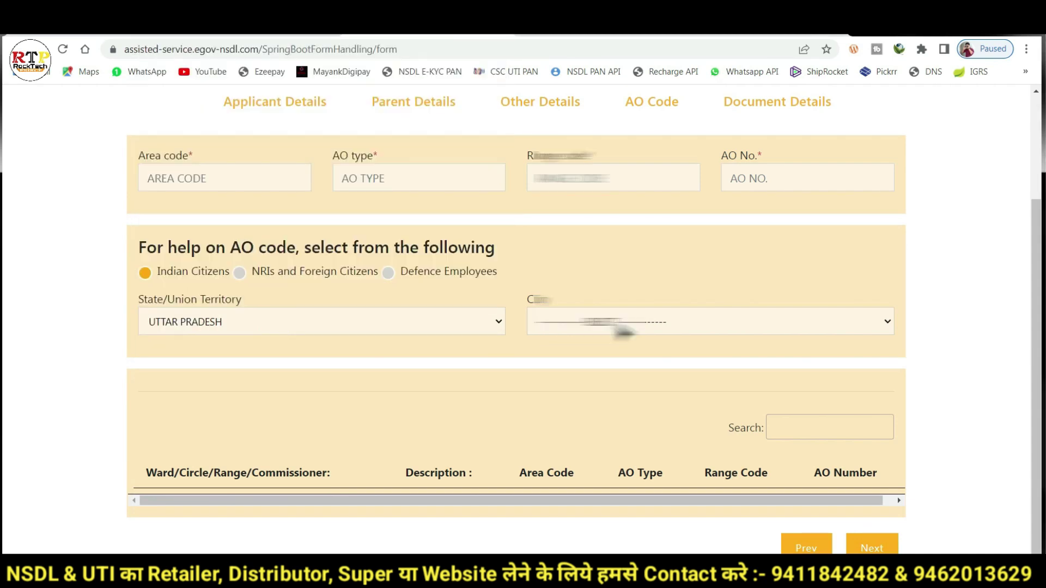
Choose the applicant's city and pick the AO entry with area code LKN, type W, range code 23 and AO number 93
{"action": "left_click", "coordinate": [639, 323]}
{"action": "left_click", "coordinate": [640, 327]}
{"action": "left_click", "coordinate": [639, 327]}
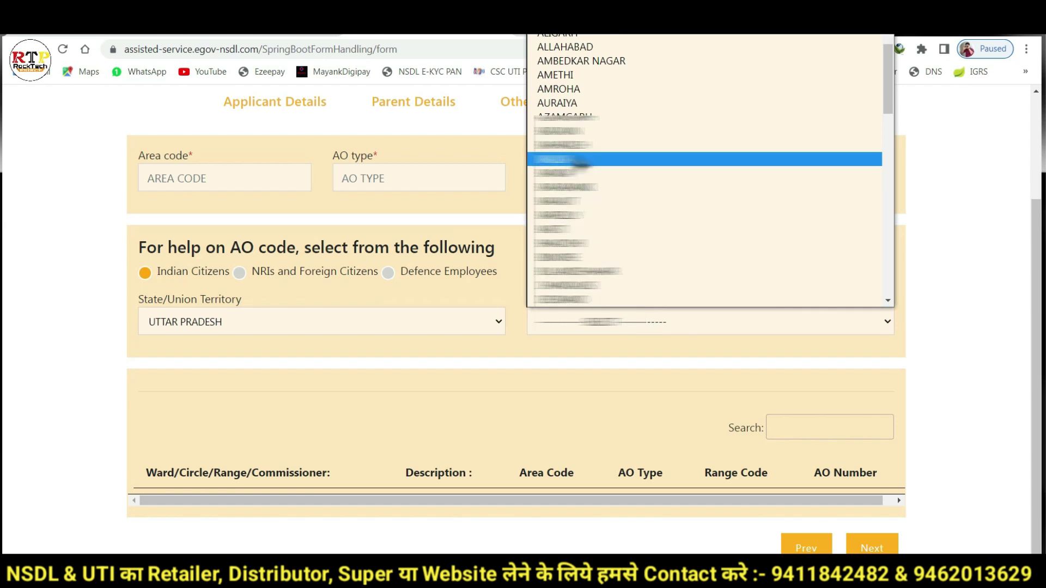
{"action": "left_click", "coordinate": [578, 160]}
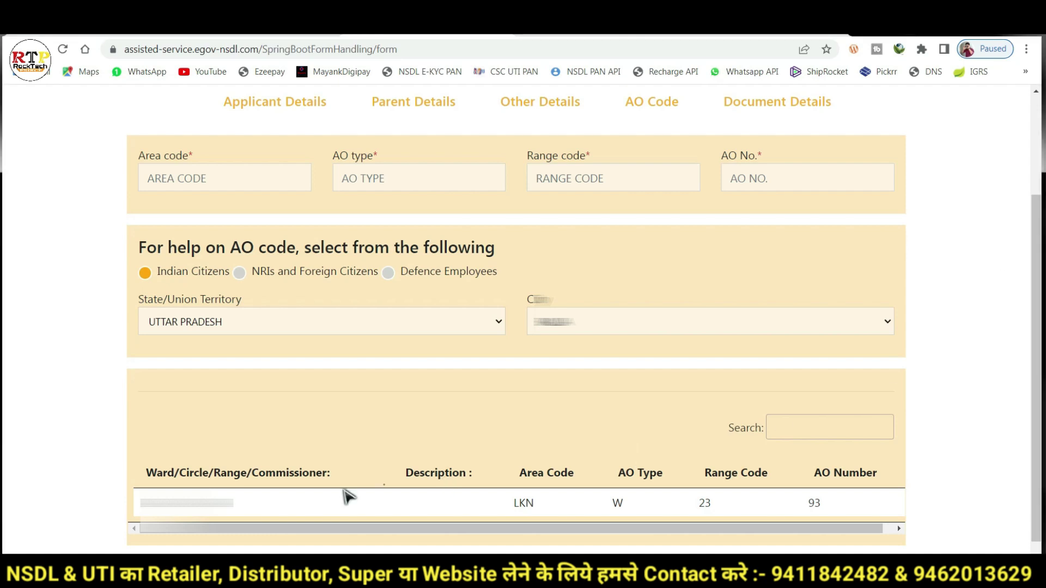
{"action": "mouse_move", "coordinate": [118, 469]}
{"action": "left_mouse_down"}
{"action": "mouse_move", "coordinate": [142, 496]}
{"action": "mouse_move", "coordinate": [515, 537]}
{"action": "mouse_move", "coordinate": [925, 529]}
{"action": "left_mouse_up"}
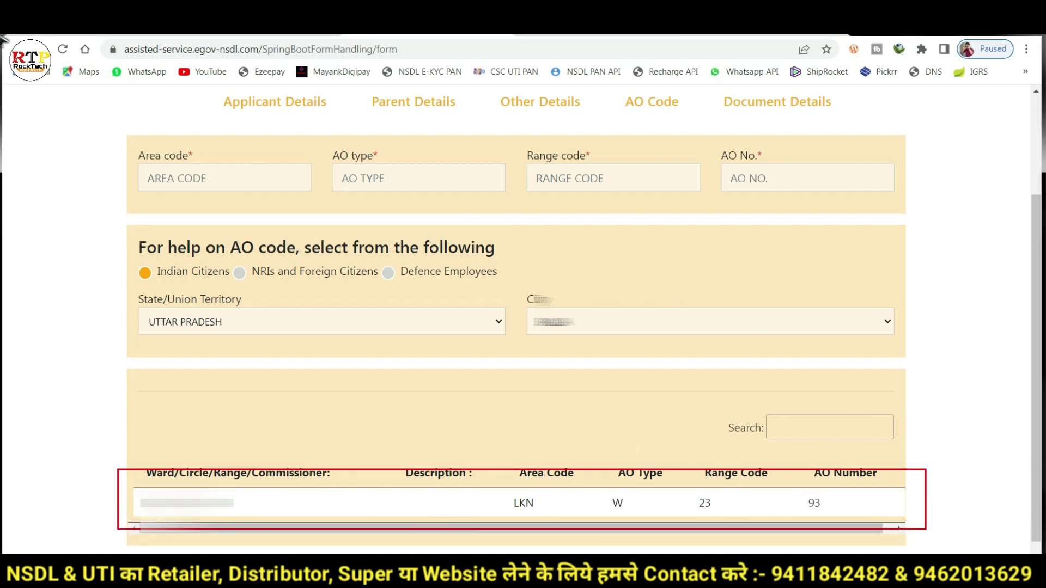
{"action": "left_click", "coordinate": [362, 510]}
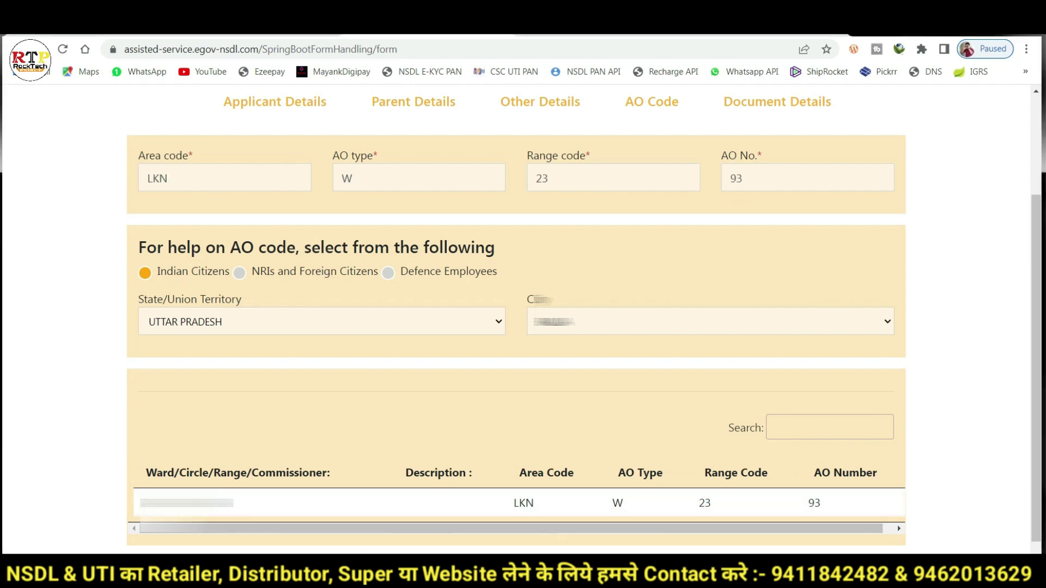
Check the filled area code, AO type, range code and AO number, and continue to the Document Details page
{"action": "mouse_move", "coordinate": [123, 146]}
{"action": "left_mouse_down"}
{"action": "mouse_move", "coordinate": [432, 217]}
{"action": "mouse_move", "coordinate": [898, 208]}
{"action": "left_mouse_up"}
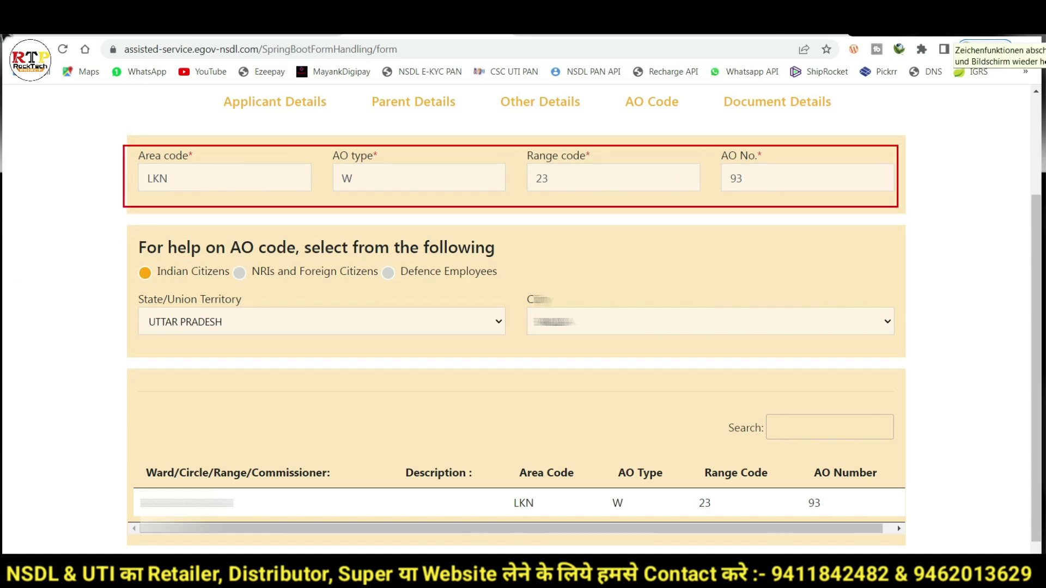
{"action": "left_click", "coordinate": [957, 34]}
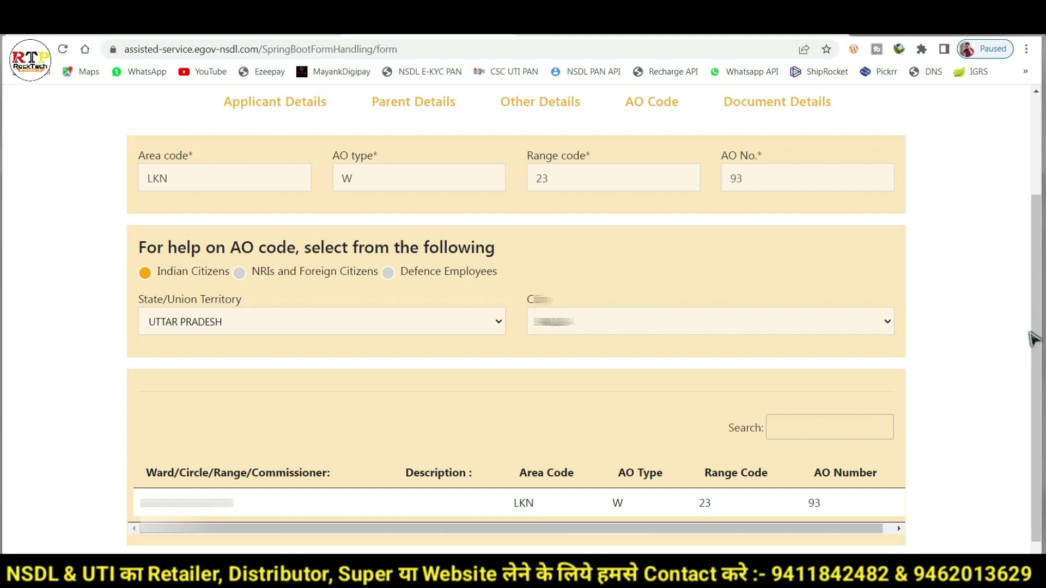
{"action": "scroll", "coordinate": [1041, 348], "scroll_direction": "down", "scroll_amount": 1}
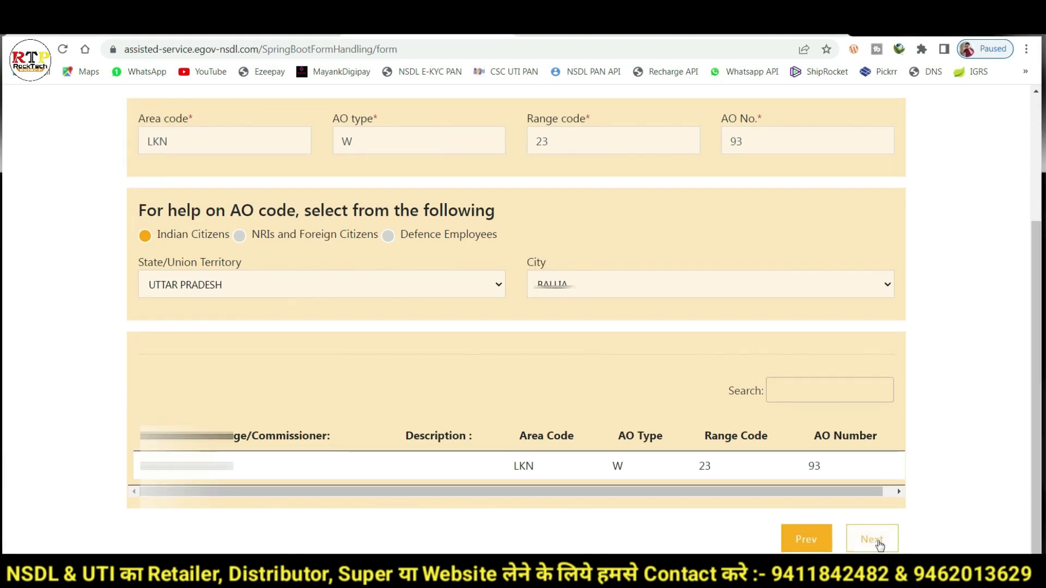
{"action": "left_click", "coordinate": [878, 543]}
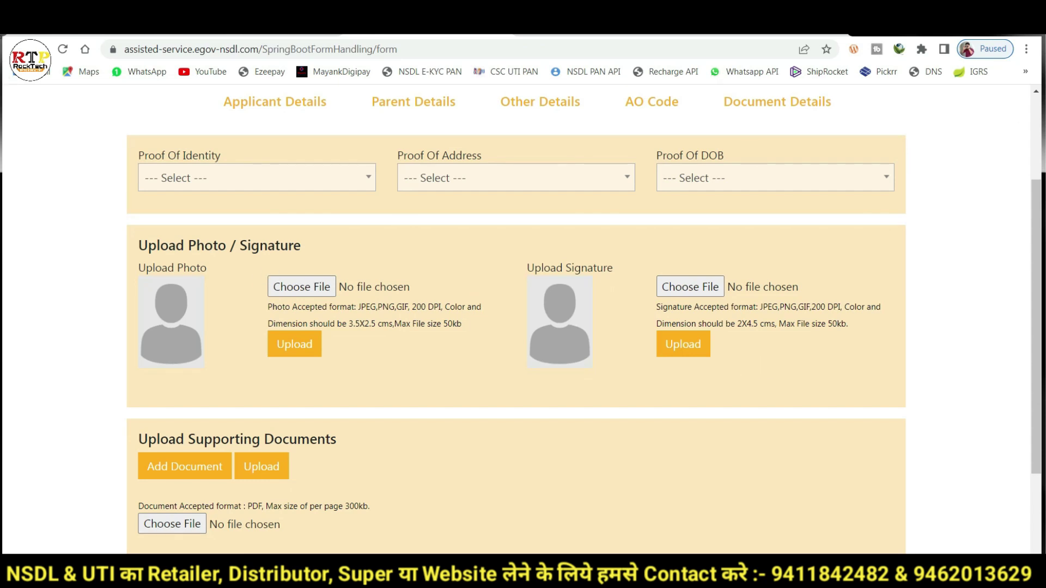
Choose the AADHAAR Card issued by the Unique Identification Authority of India as proof of identity, address and date of birth
{"action": "mouse_move", "coordinate": [107, 133]}
{"action": "left_mouse_down"}
{"action": "mouse_move", "coordinate": [385, 207]}
{"action": "mouse_move", "coordinate": [913, 206]}
{"action": "left_mouse_up"}
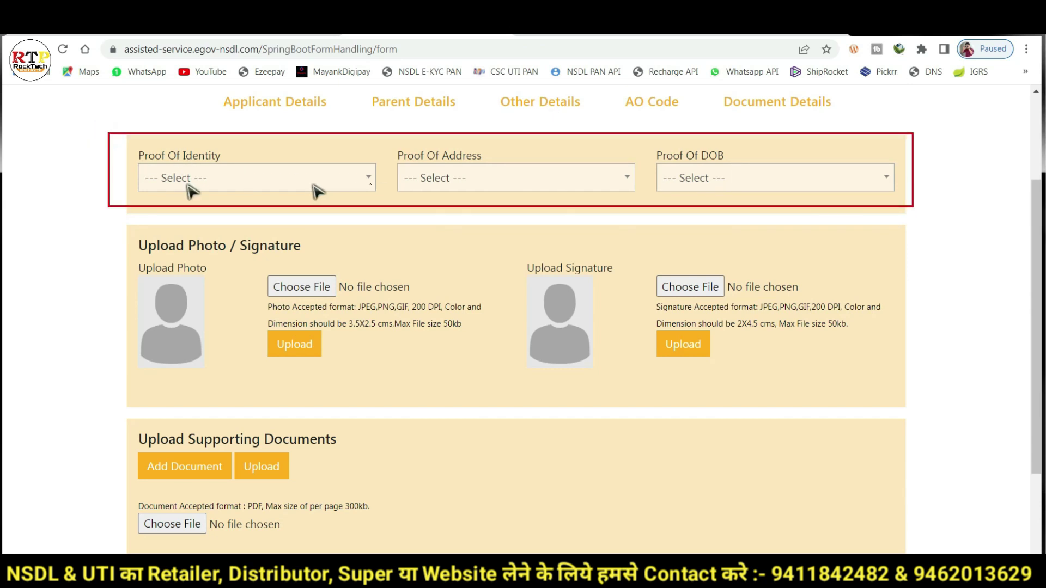
{"action": "left_click", "coordinate": [2, 36]}
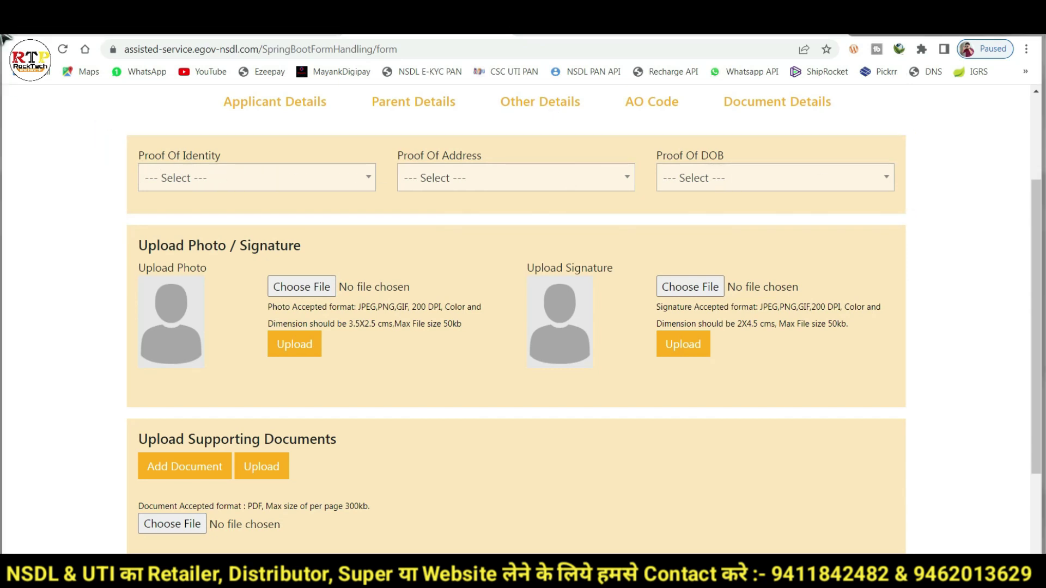
{"action": "left_click", "coordinate": [187, 184]}
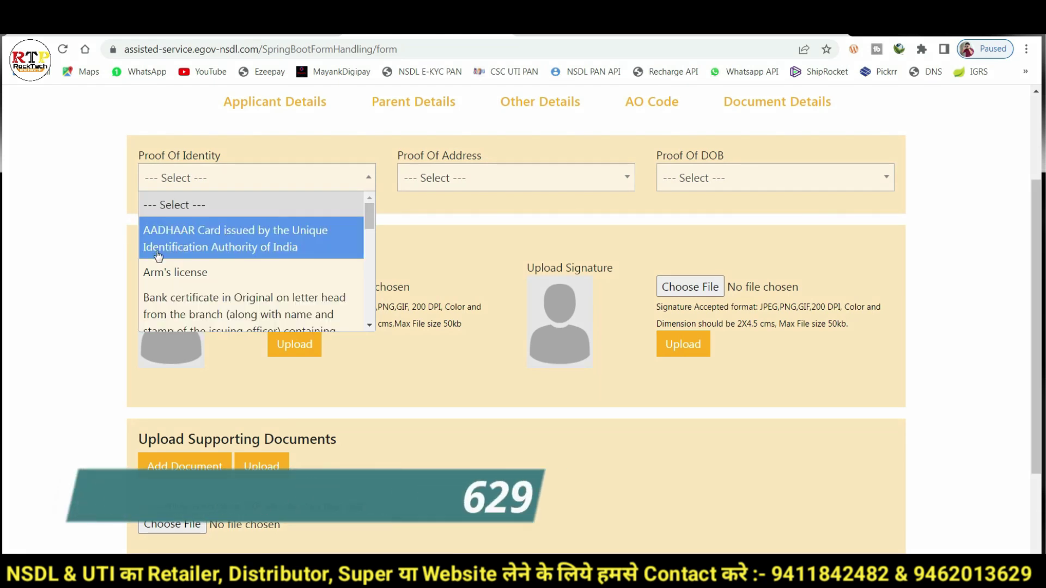
{"action": "left_click", "coordinate": [251, 240]}
{"action": "left_click", "coordinate": [428, 180]}
{"action": "left_click", "coordinate": [458, 235]}
{"action": "left_click", "coordinate": [718, 175]}
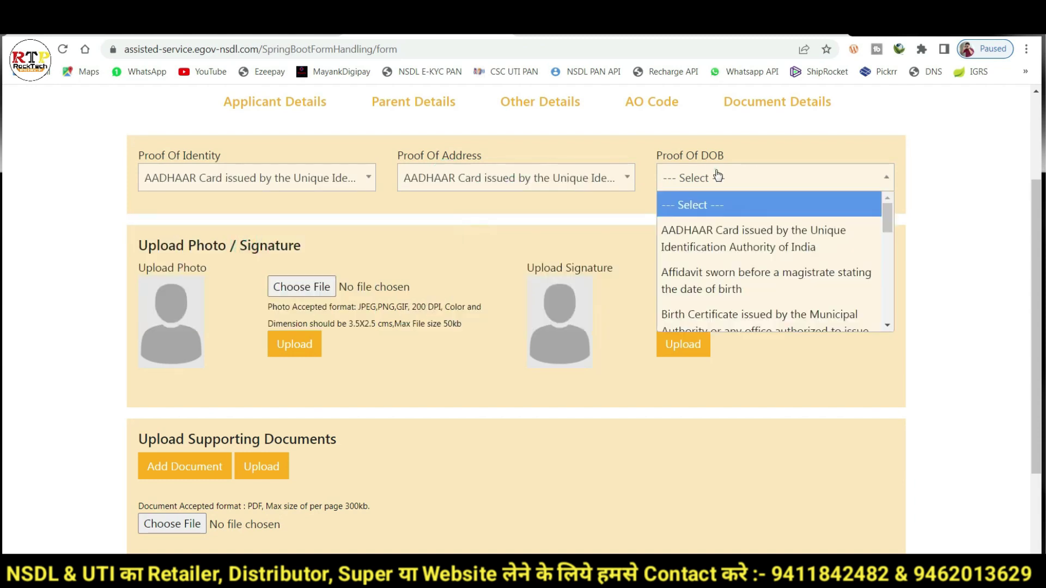
{"action": "left_click", "coordinate": [703, 228]}
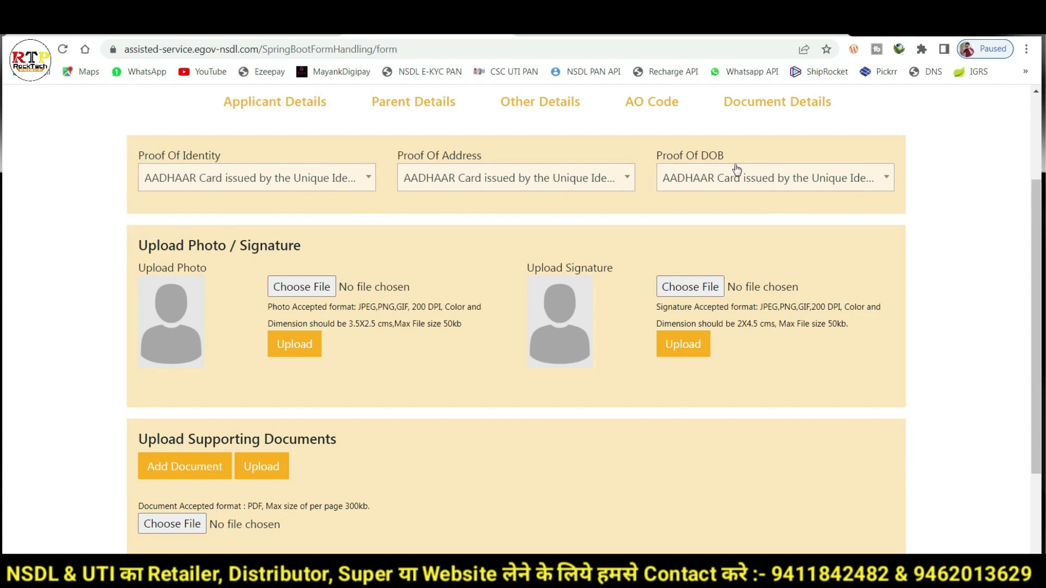
Examine the photo, signature and supporting document upload sections, including the required image dimensions and maximum file sizes
{"action": "scroll", "coordinate": [799, 184], "scroll_direction": "down", "scroll_amount": 1}
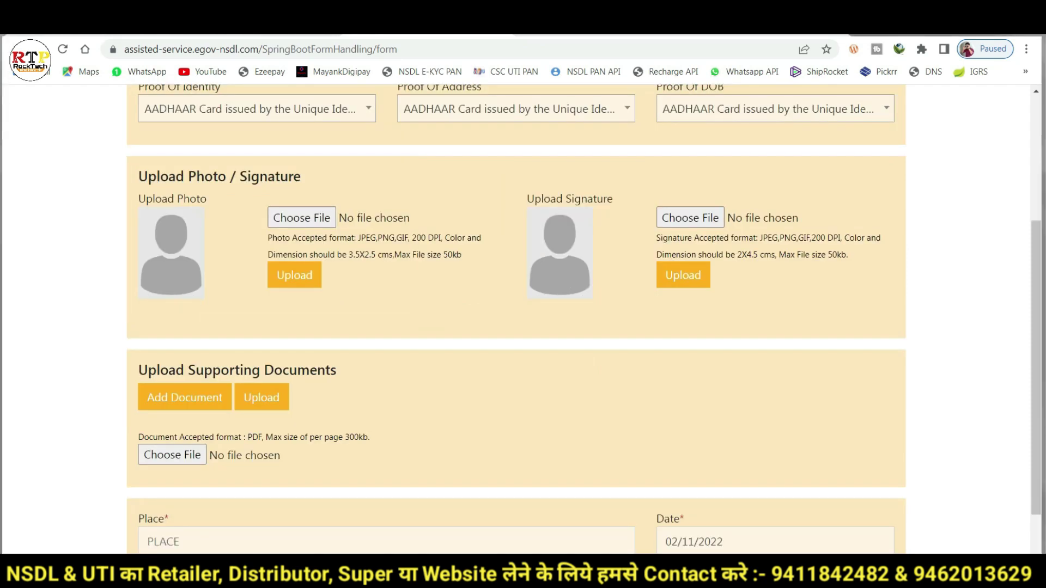
{"action": "mouse_move", "coordinate": [121, 160]}
{"action": "left_mouse_down"}
{"action": "mouse_move", "coordinate": [315, 276]}
{"action": "mouse_move", "coordinate": [412, 317]}
{"action": "left_mouse_up"}
{"action": "mouse_move", "coordinate": [507, 176]}
{"action": "left_mouse_down"}
{"action": "mouse_move", "coordinate": [631, 299]}
{"action": "mouse_move", "coordinate": [873, 319]}
{"action": "left_mouse_up"}
{"action": "mouse_move", "coordinate": [133, 357]}
{"action": "left_mouse_down"}
{"action": "mouse_move", "coordinate": [146, 420]}
{"action": "mouse_move", "coordinate": [319, 485]}
{"action": "mouse_move", "coordinate": [417, 480]}
{"action": "left_mouse_up"}
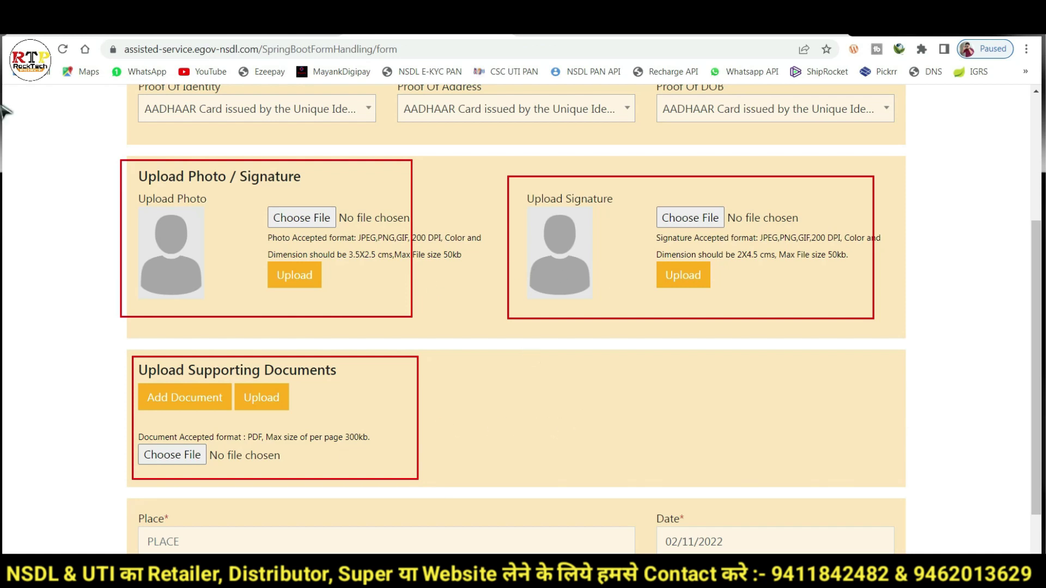
{"action": "key", "text": "Escape"}
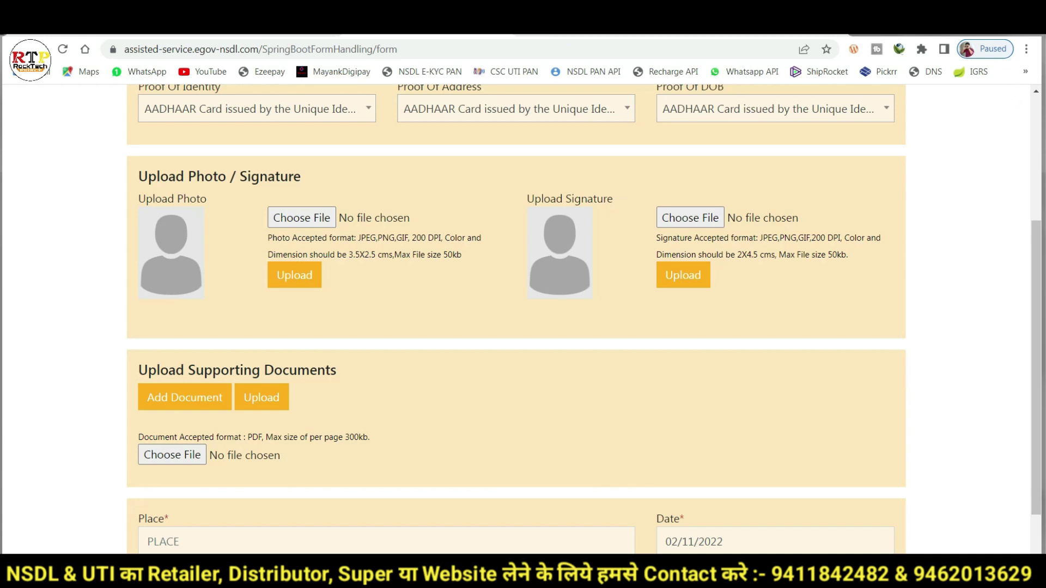
{"action": "mouse_move", "coordinate": [261, 247]}
{"action": "left_mouse_down"}
{"action": "mouse_move", "coordinate": [311, 261]}
{"action": "mouse_move", "coordinate": [475, 265]}
{"action": "left_mouse_up"}
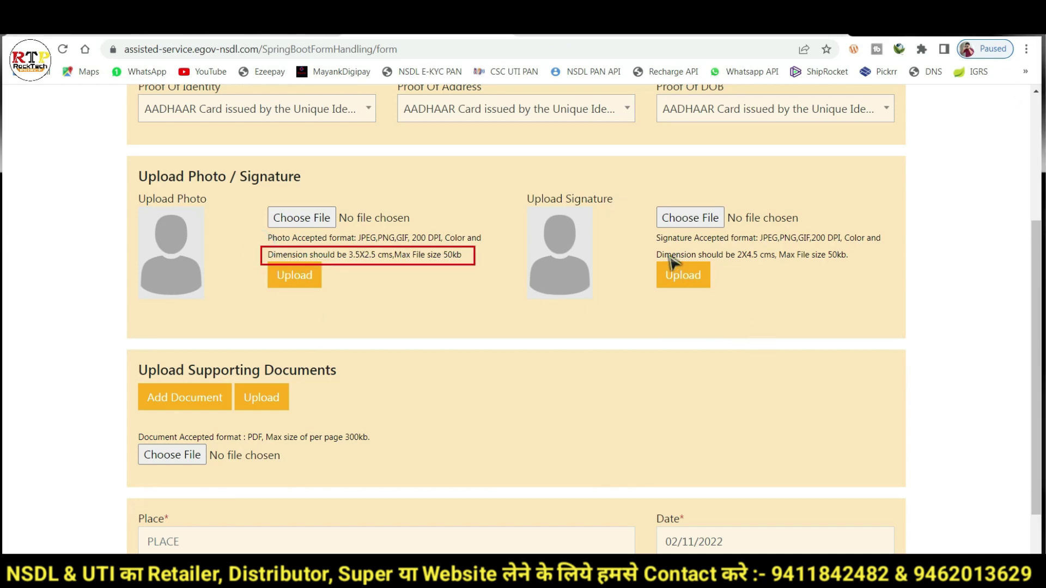
{"action": "mouse_move", "coordinate": [636, 245]}
{"action": "left_mouse_down"}
{"action": "mouse_move", "coordinate": [806, 280]}
{"action": "mouse_move", "coordinate": [868, 273]}
{"action": "left_mouse_up"}
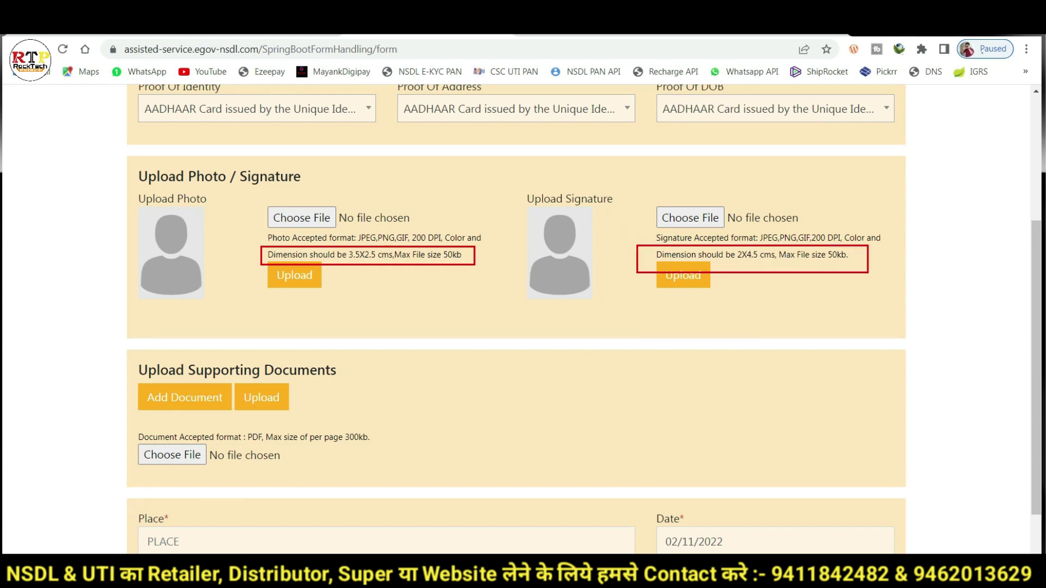
{"action": "left_click", "coordinate": [1041, 114]}
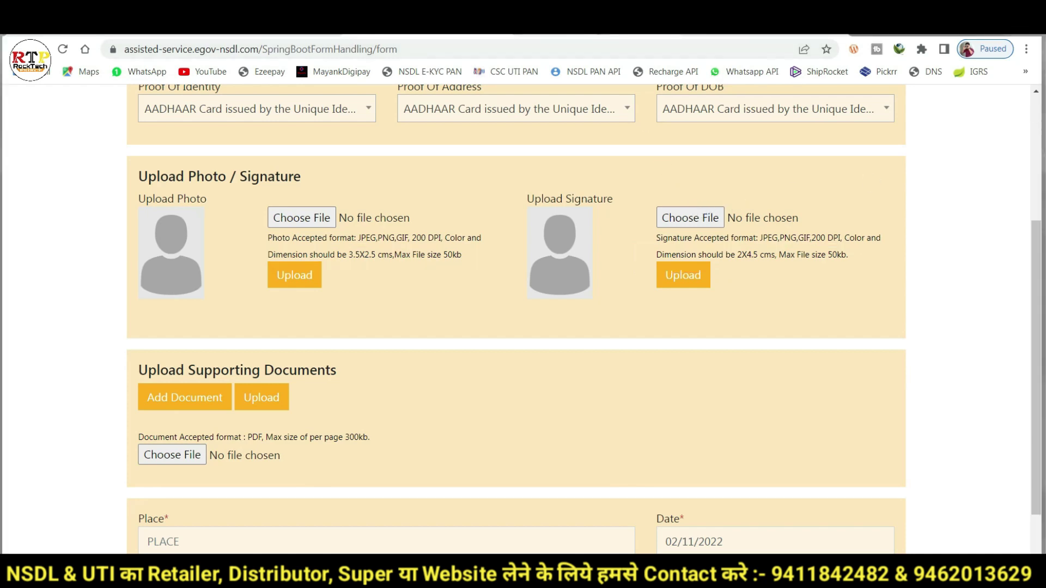
Switch to the Downloads folder, check the photo and signature images, and open the AD image to inspect the signed Aadhaar scan
{"action": "left_click", "coordinate": [613, 33]}
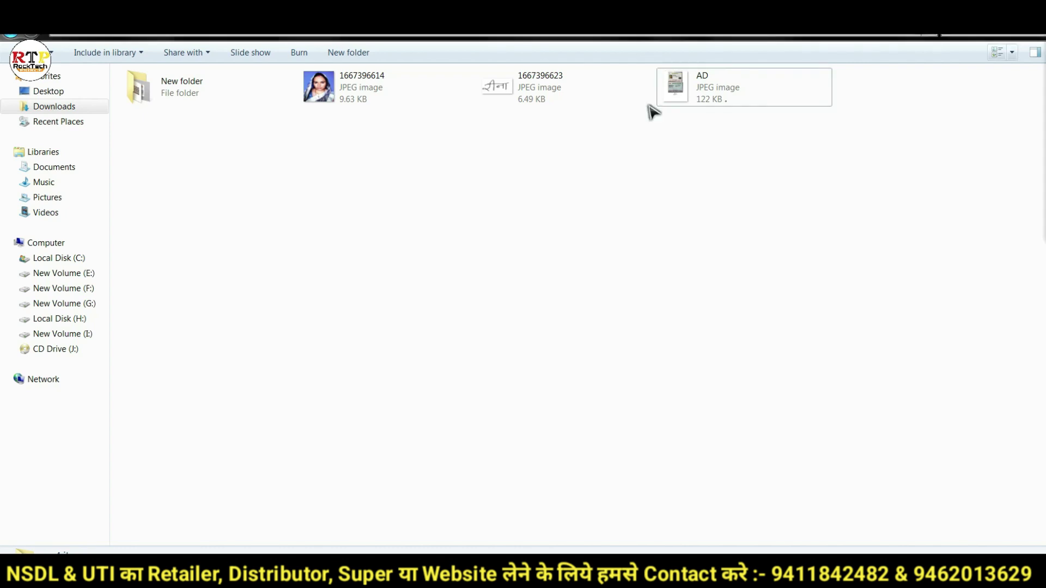
{"action": "mouse_move", "coordinate": [279, 67]}
{"action": "left_mouse_down"}
{"action": "mouse_move", "coordinate": [735, 147]}
{"action": "mouse_move", "coordinate": [873, 129]}
{"action": "mouse_move", "coordinate": [870, 121]}
{"action": "left_mouse_up"}
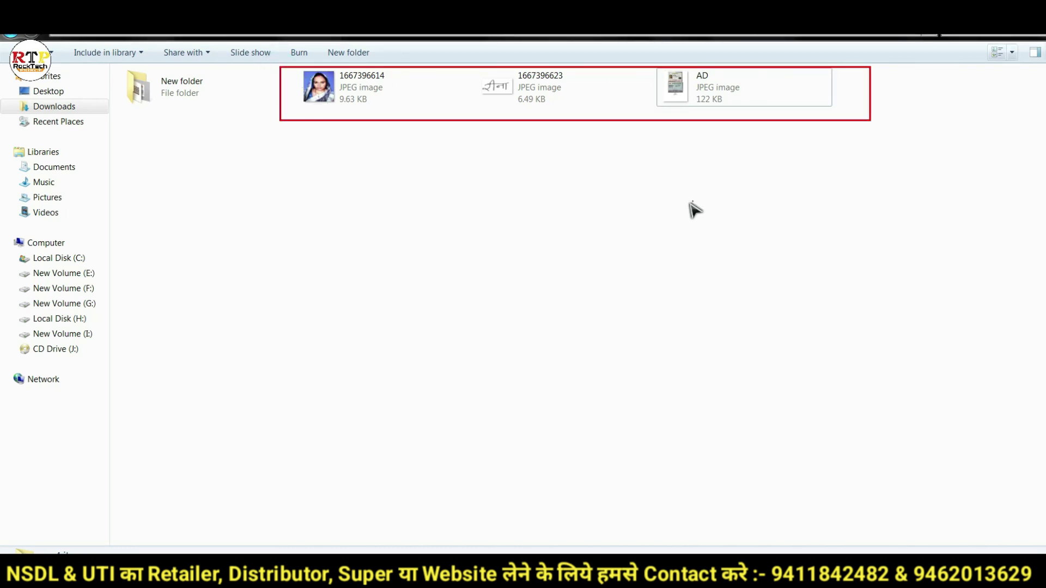
{"action": "left_click", "coordinate": [620, 175]}
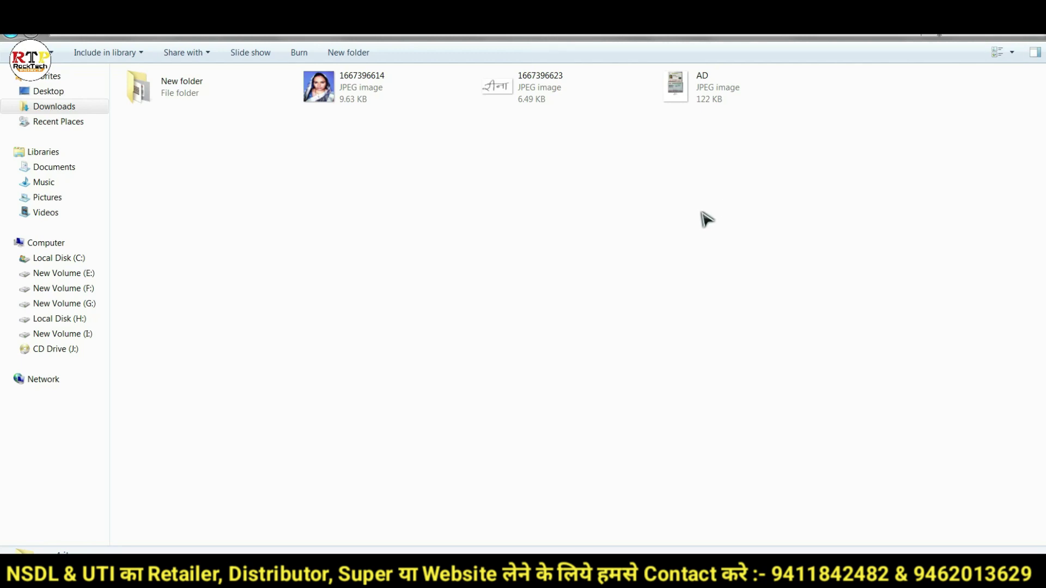
{"action": "left_click", "coordinate": [322, 101]}
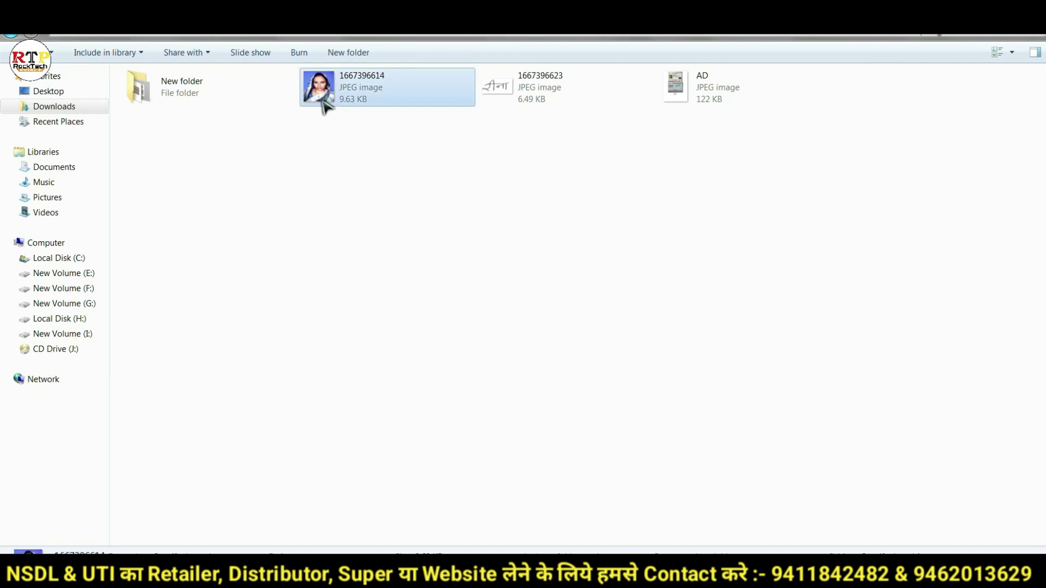
{"action": "left_click", "coordinate": [546, 95]}
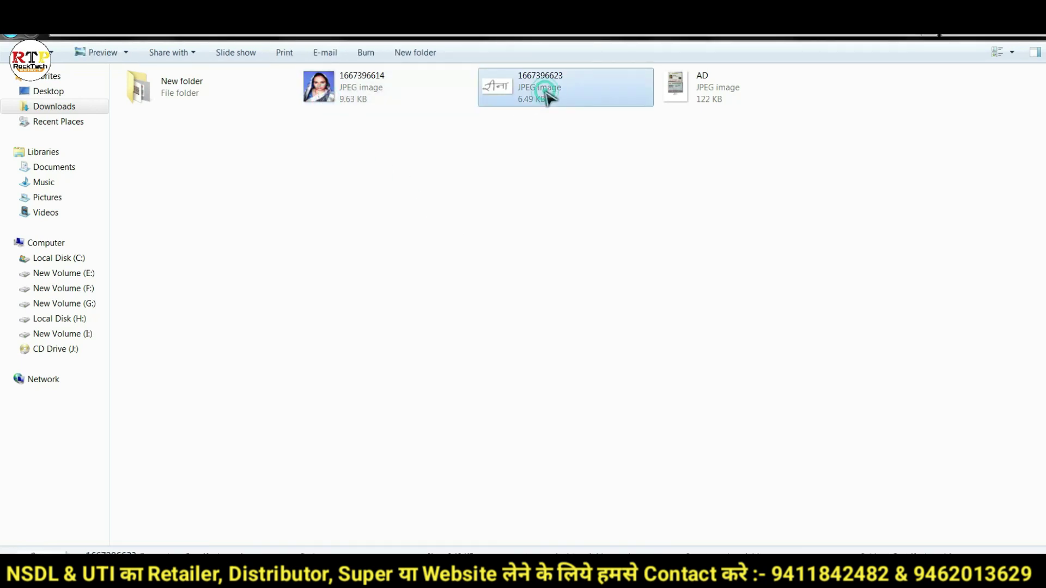
{"action": "left_click", "coordinate": [701, 141]}
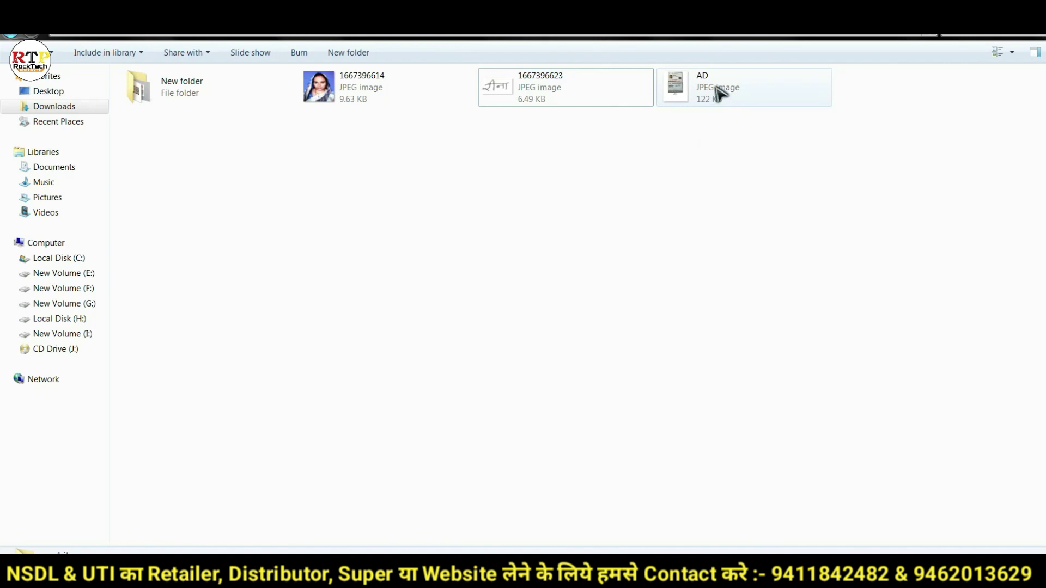
{"action": "double_click", "coordinate": [719, 93]}
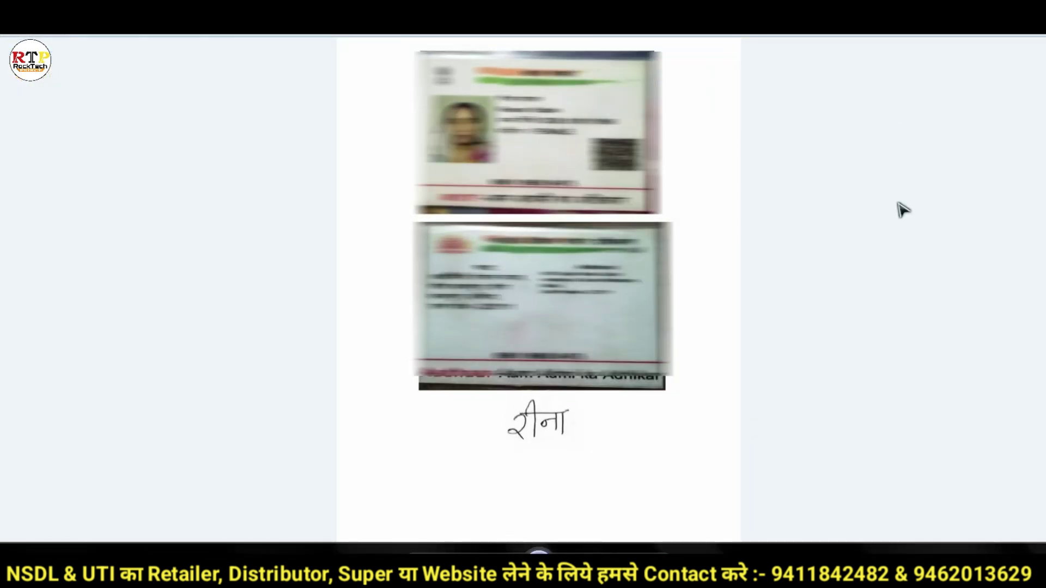
{"action": "left_click_drag", "start_coordinate": [484, 401], "coordinate": [552, 452]}
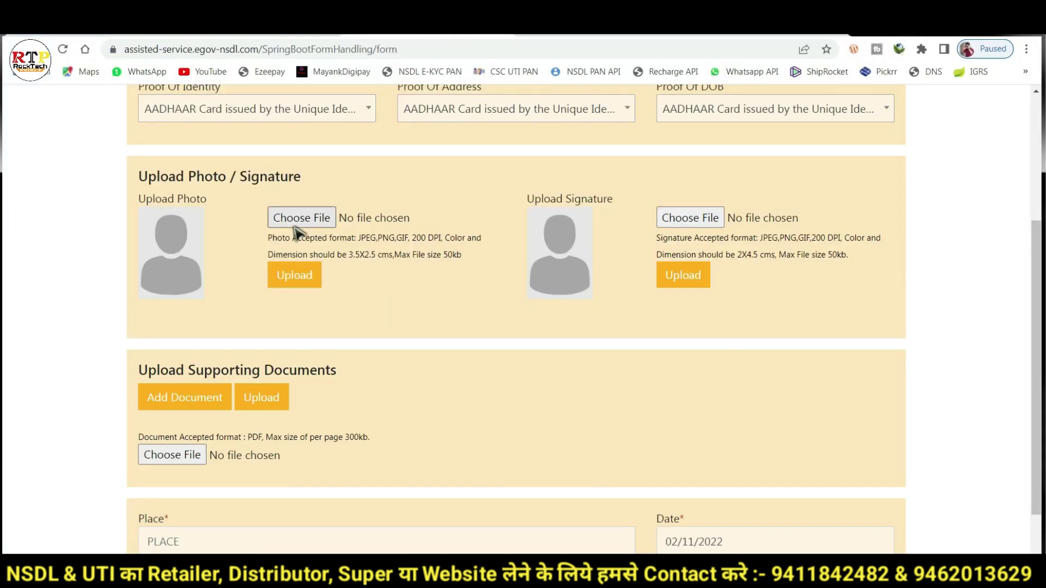
Upload 1667396614.jpg from Downloads as the applicant's photo
{"action": "left_click", "coordinate": [303, 219]}
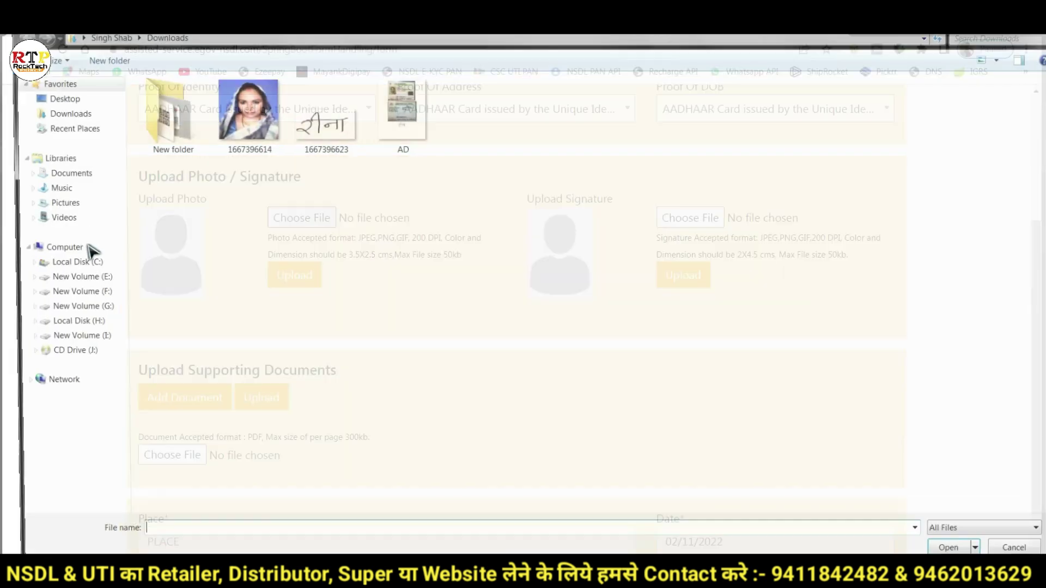
{"action": "left_click", "coordinate": [245, 126]}
{"action": "double_click", "coordinate": [245, 125]}
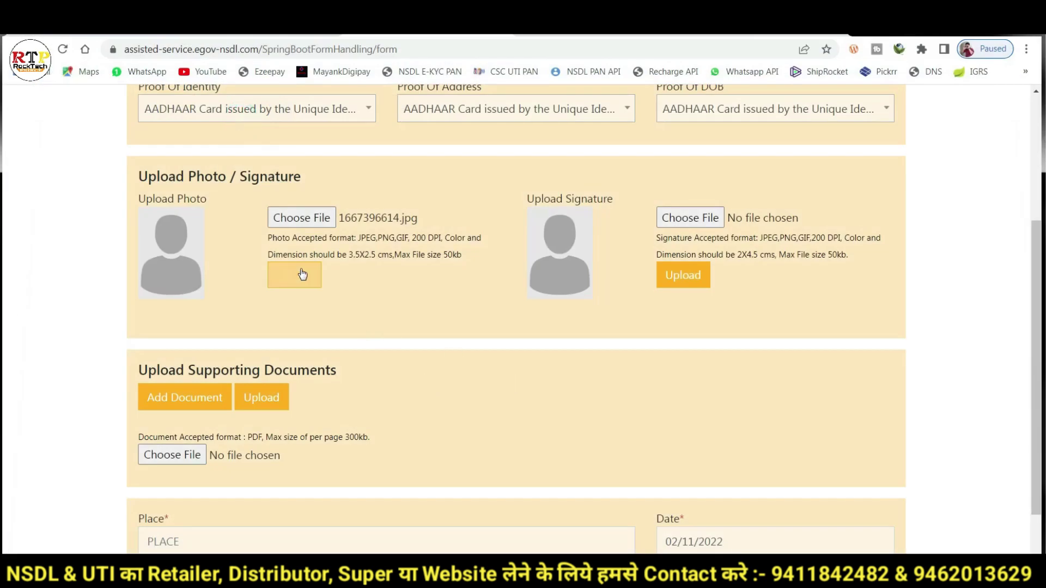
{"action": "left_click", "coordinate": [312, 292]}
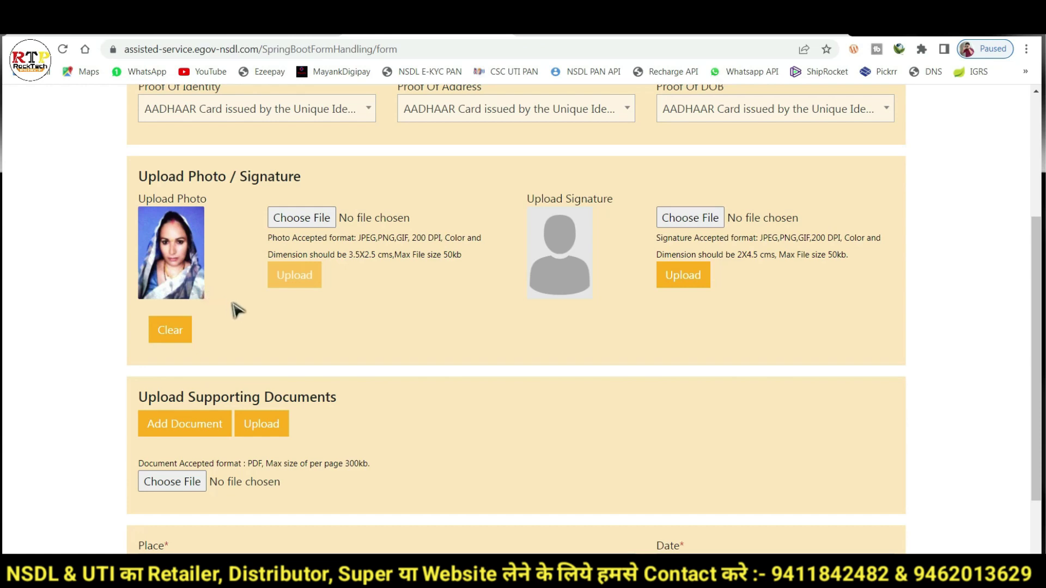
{"action": "left_click", "coordinate": [708, 219]}
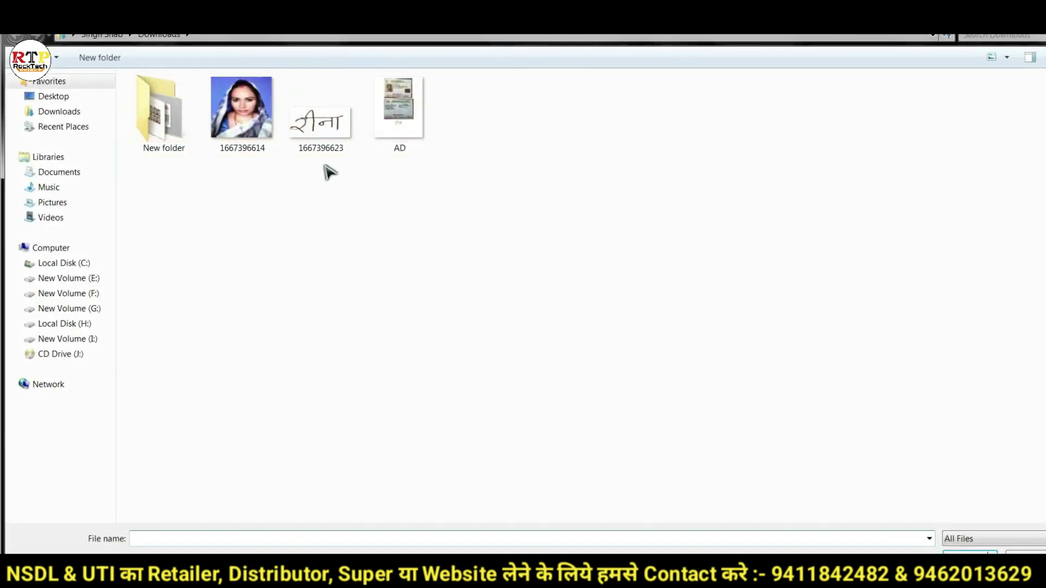
{"action": "left_click", "coordinate": [327, 137]}
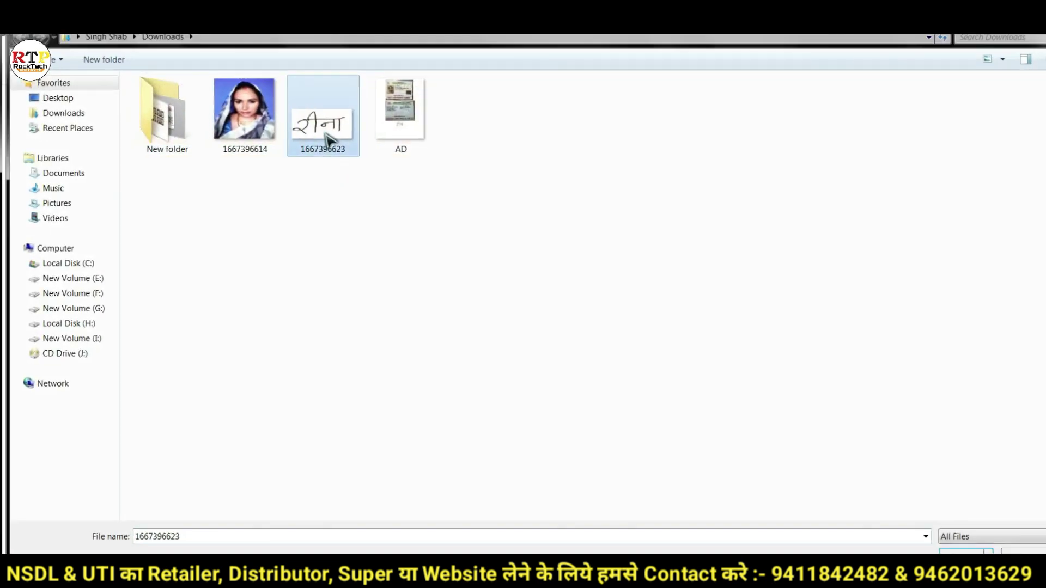
{"action": "double_click", "coordinate": [327, 138]}
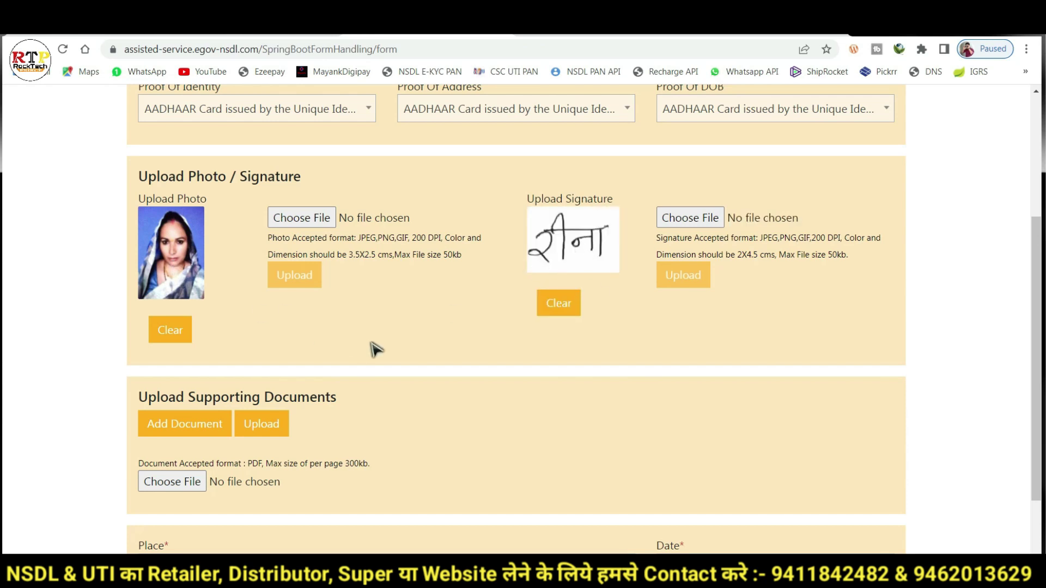
Upload AD.pdf as the supporting document and check its entry in the supporting documents section
{"action": "scroll", "coordinate": [366, 348], "scroll_direction": "down", "scroll_amount": 1}
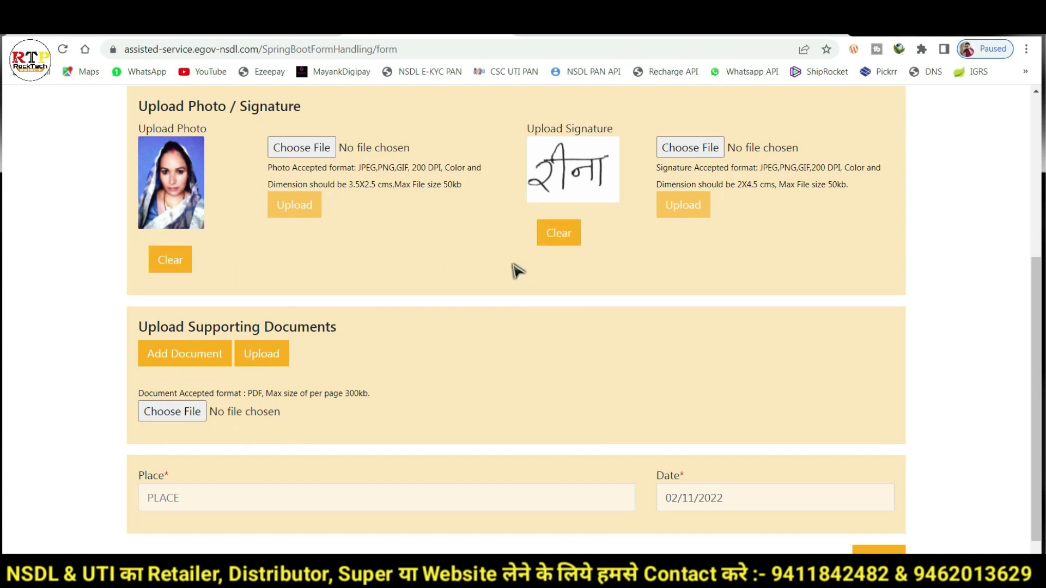
{"action": "scroll", "coordinate": [490, 289], "scroll_direction": "down", "scroll_amount": 1}
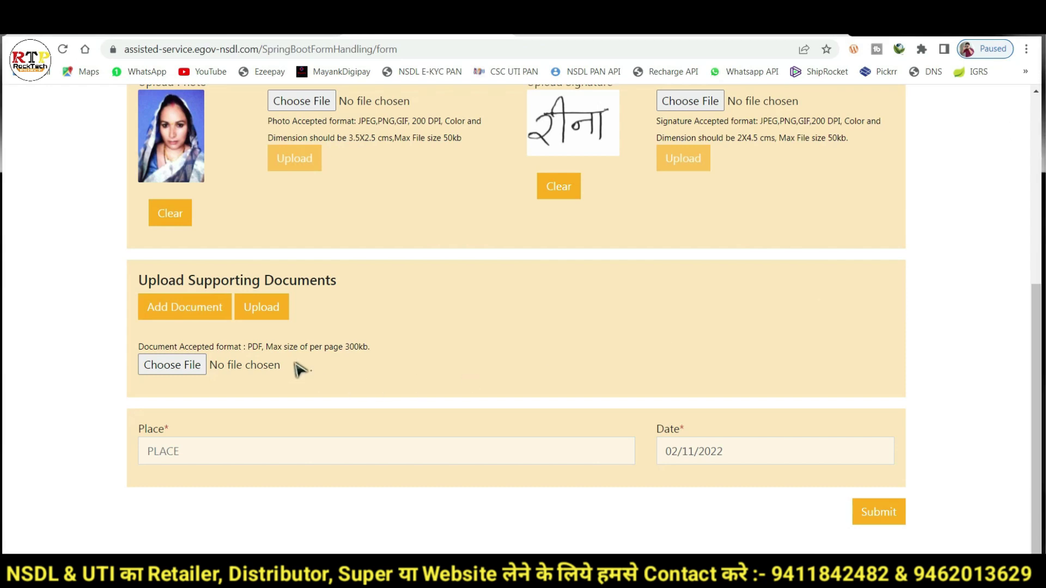
{"action": "left_click_drag", "start_coordinate": [212, 330], "coordinate": [233, 329]}
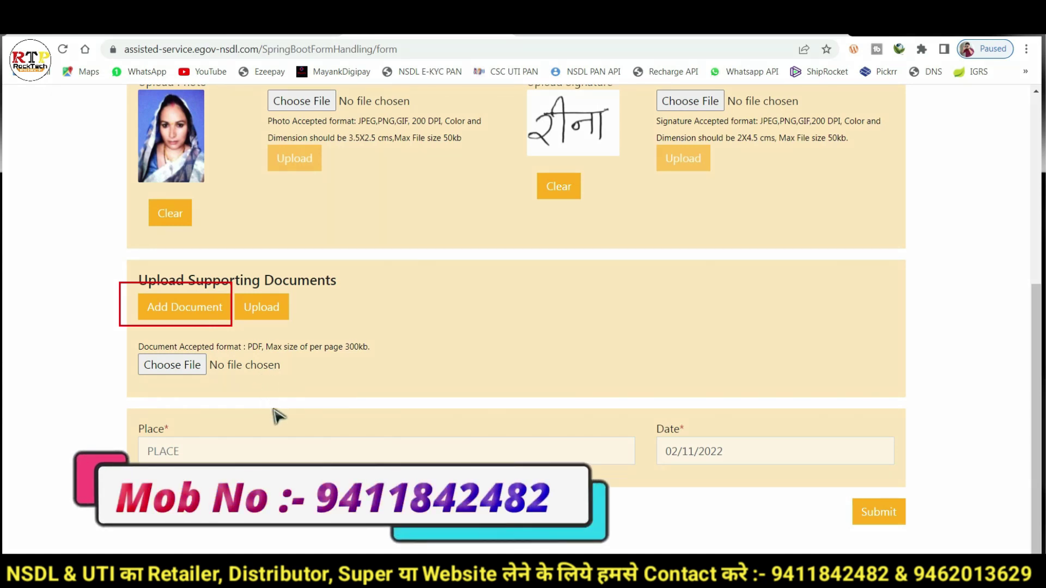
{"action": "key", "text": "Escape"}
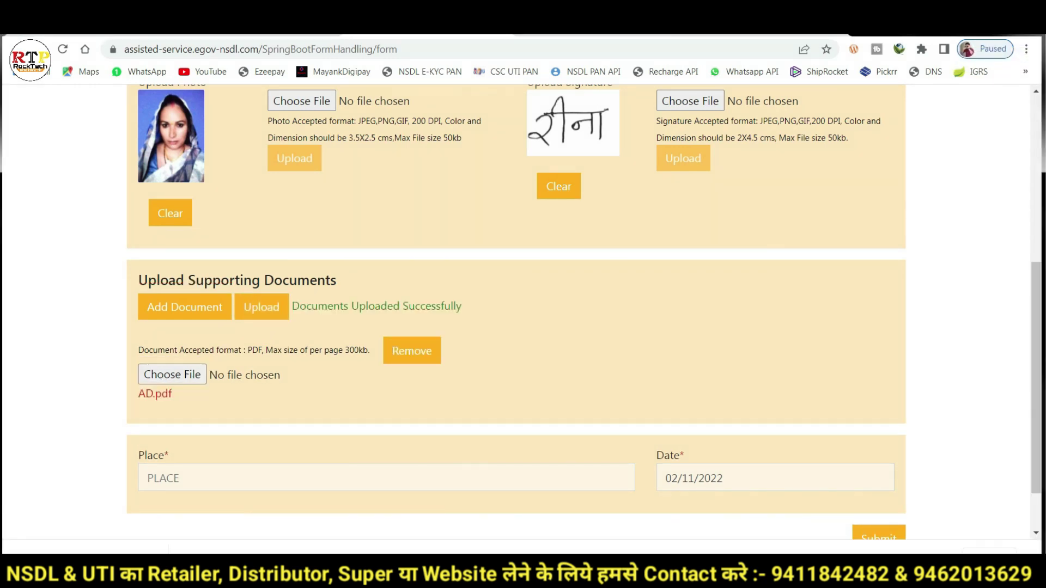
{"action": "mouse_move", "coordinate": [134, 336]}
{"action": "left_mouse_down"}
{"action": "mouse_move", "coordinate": [182, 416]}
{"action": "mouse_move", "coordinate": [490, 410]}
{"action": "mouse_move", "coordinate": [496, 420]}
{"action": "left_mouse_up"}
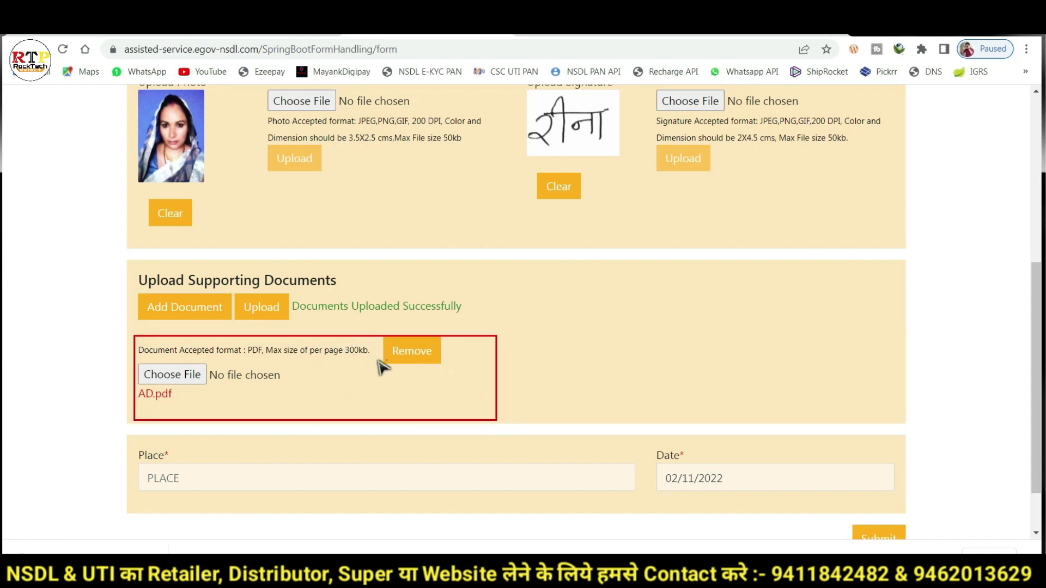
{"action": "left_click_drag", "start_coordinate": [376, 335], "coordinate": [475, 371]}
{"action": "key", "text": "Escape"}
Fill in the applicant's place for the declaration and submit the completed form
{"action": "left_click", "coordinate": [185, 479]}
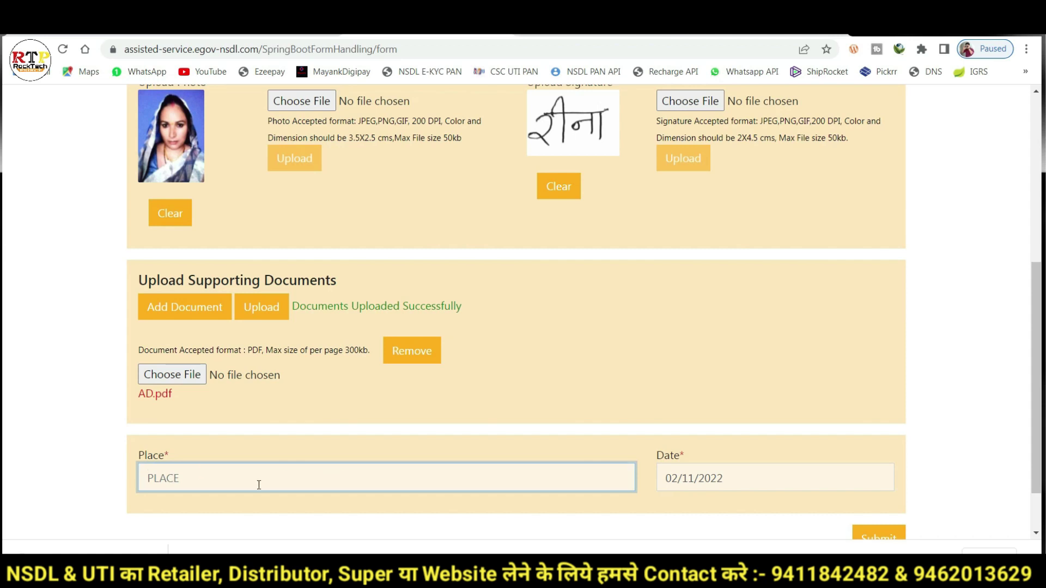
{"action": "type", "text": "SIKANDERPUR"}
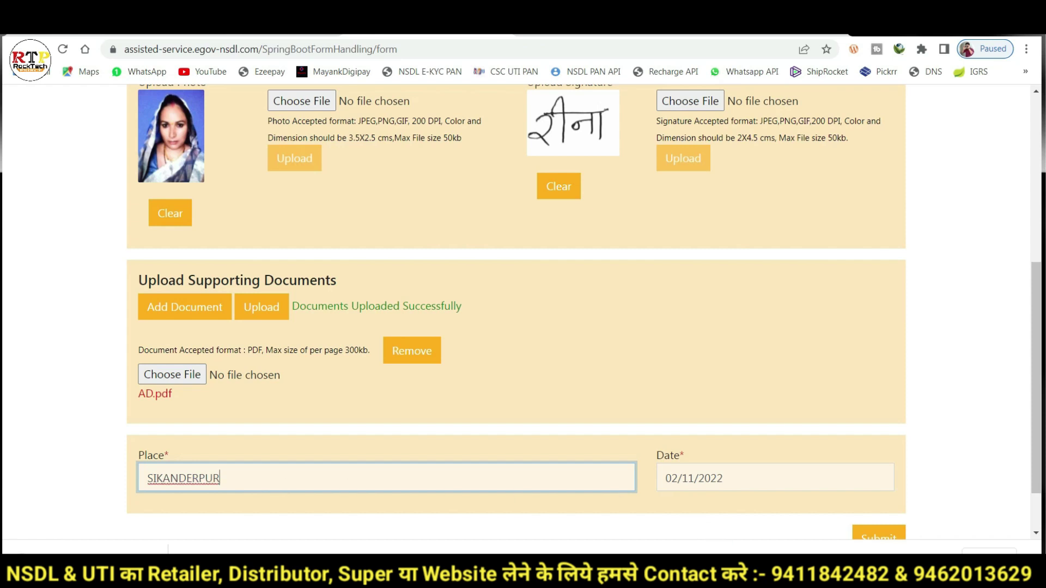
{"action": "scroll", "coordinate": [1035, 436], "scroll_direction": "down", "scroll_amount": 2}
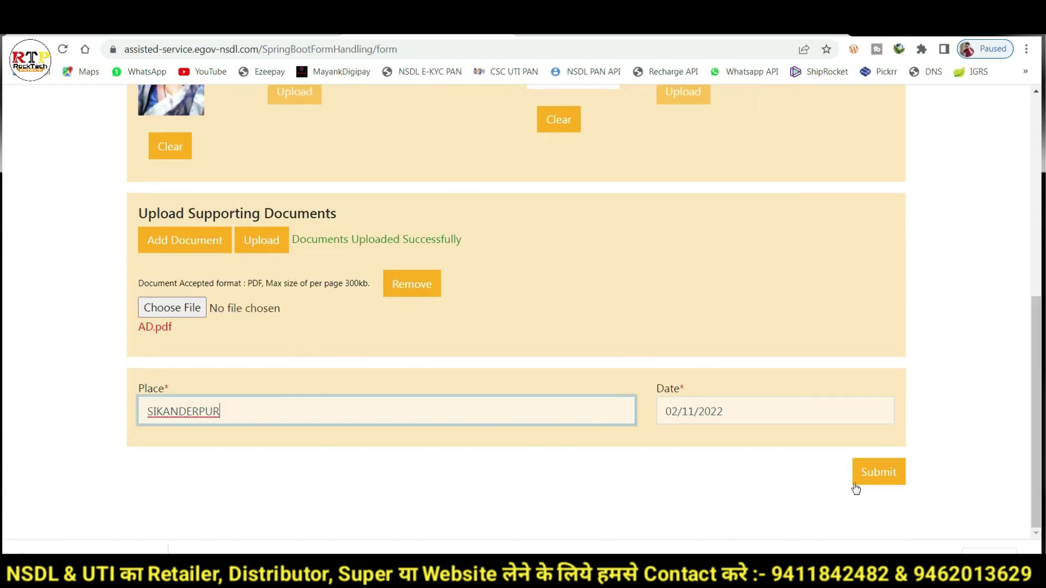
{"action": "left_click", "coordinate": [884, 473]}
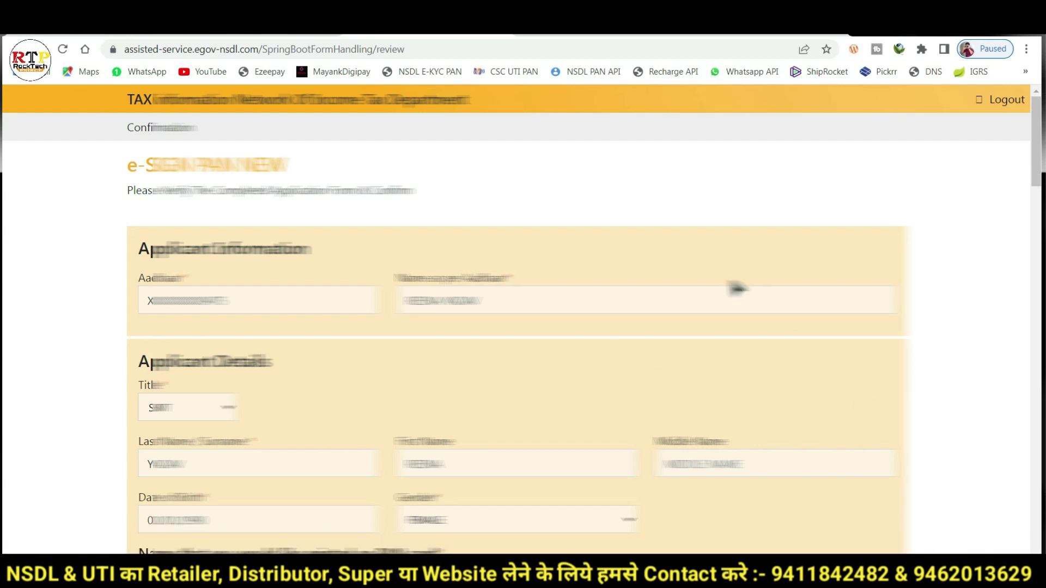
Review the completed PAN application on the confirmation page down to the place and date fields and confirm it
{"action": "scroll", "coordinate": [542, 285], "scroll_direction": "down", "scroll_amount": 6}
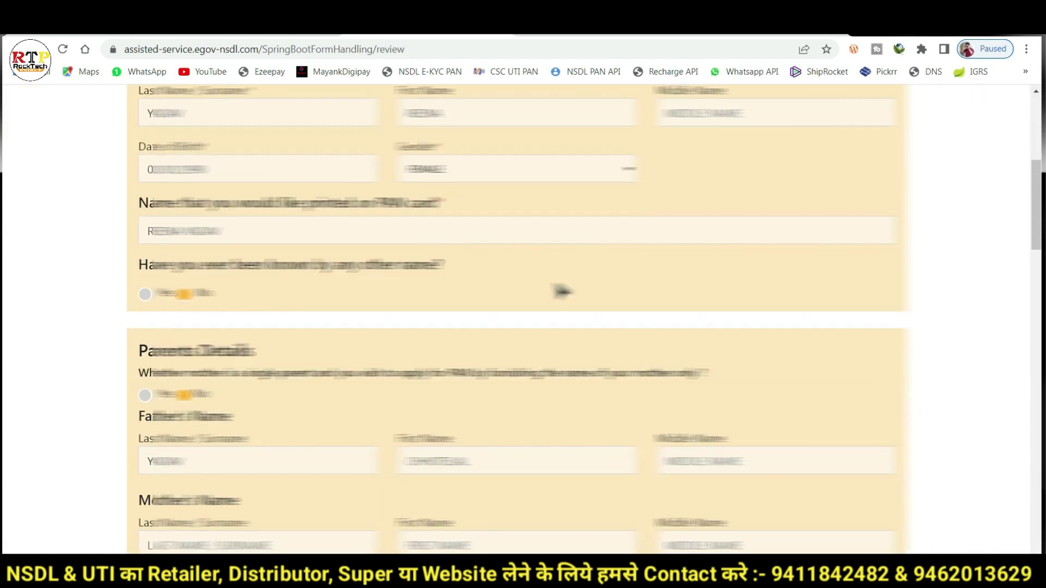
{"action": "scroll", "coordinate": [561, 292], "scroll_direction": "down", "scroll_amount": 12}
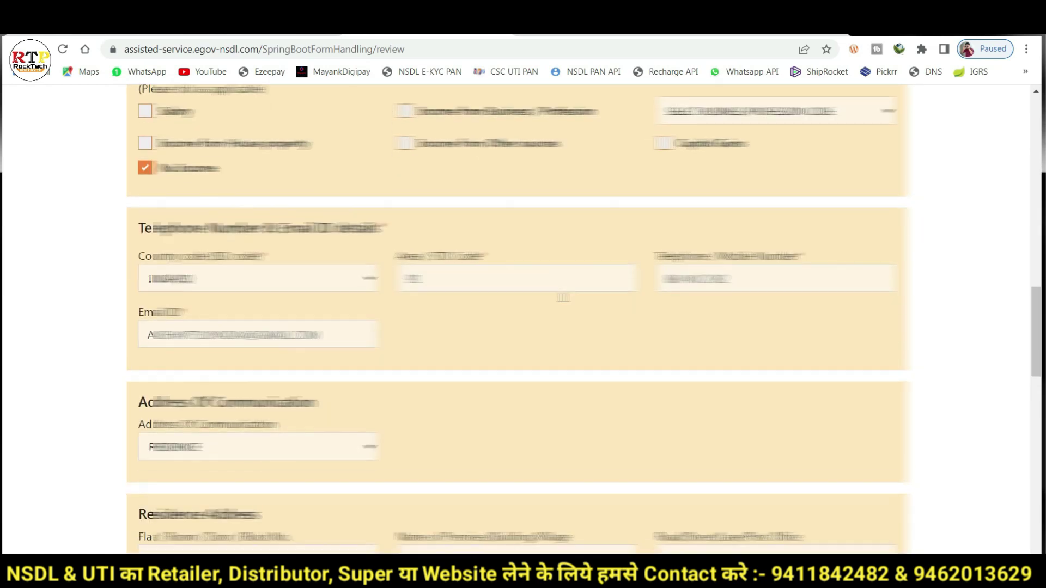
{"action": "scroll", "coordinate": [573, 305], "scroll_direction": "down", "scroll_amount": 3}
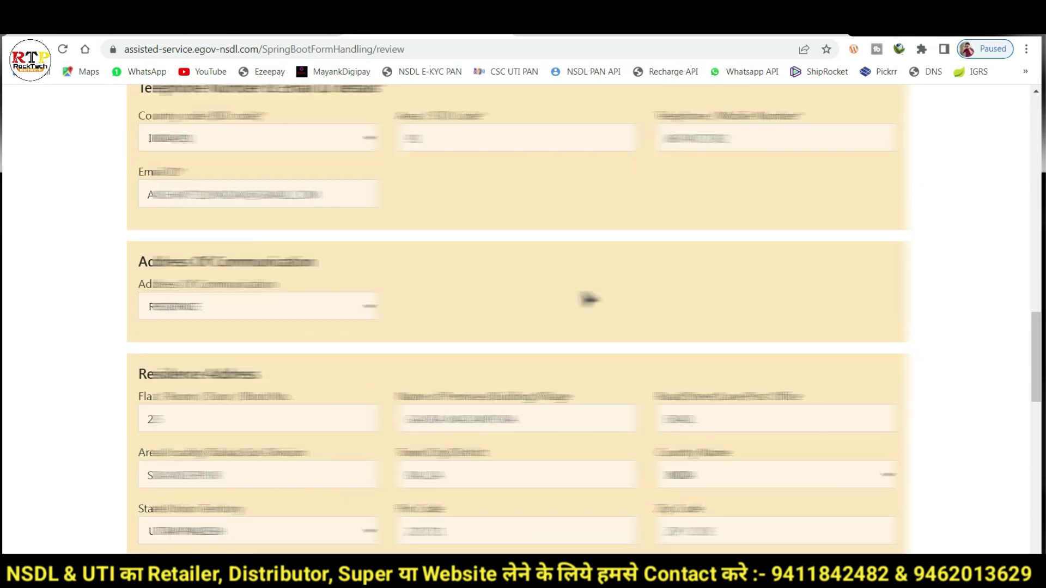
{"action": "scroll", "coordinate": [588, 299], "scroll_direction": "down", "scroll_amount": 14}
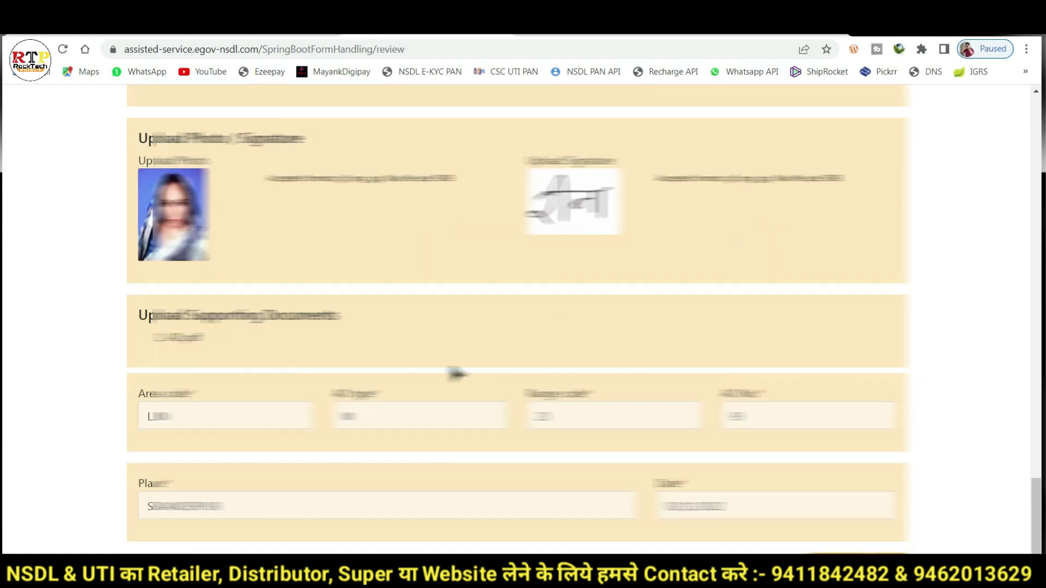
{"action": "scroll", "coordinate": [828, 541], "scroll_direction": "down", "scroll_amount": 1}
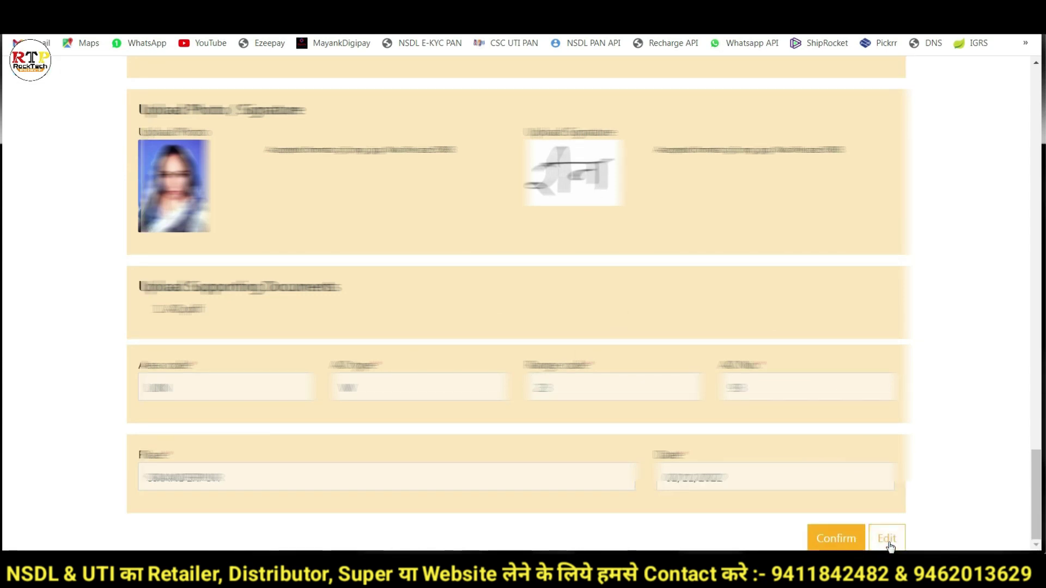
{"action": "left_click", "coordinate": [842, 542]}
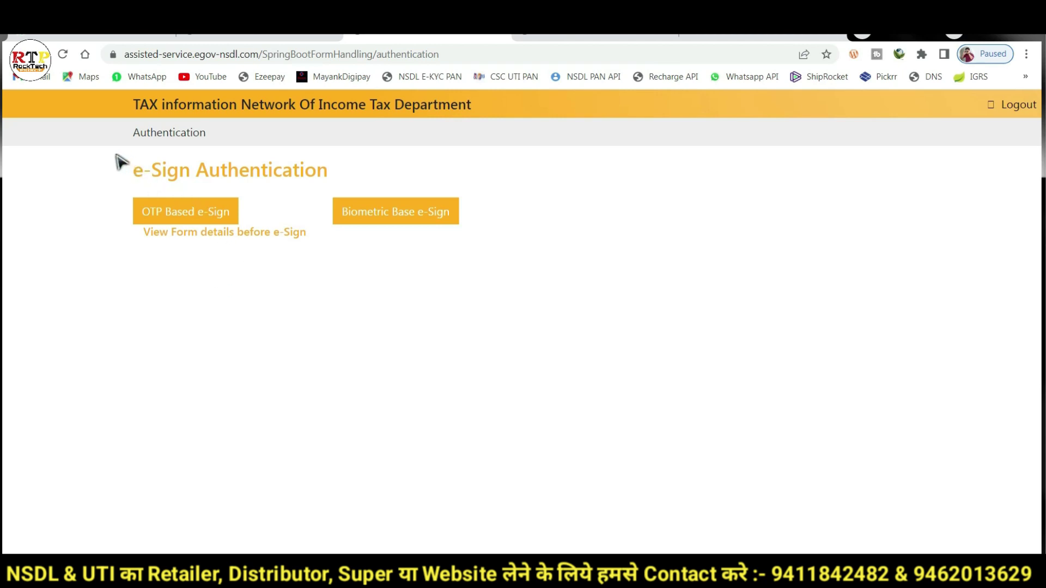
Choose OTP-based e-Sign as the authentication method for the PAN application
{"action": "left_click_drag", "start_coordinate": [113, 187], "coordinate": [253, 229]}
{"action": "left_click_drag", "start_coordinate": [328, 195], "coordinate": [467, 232]}
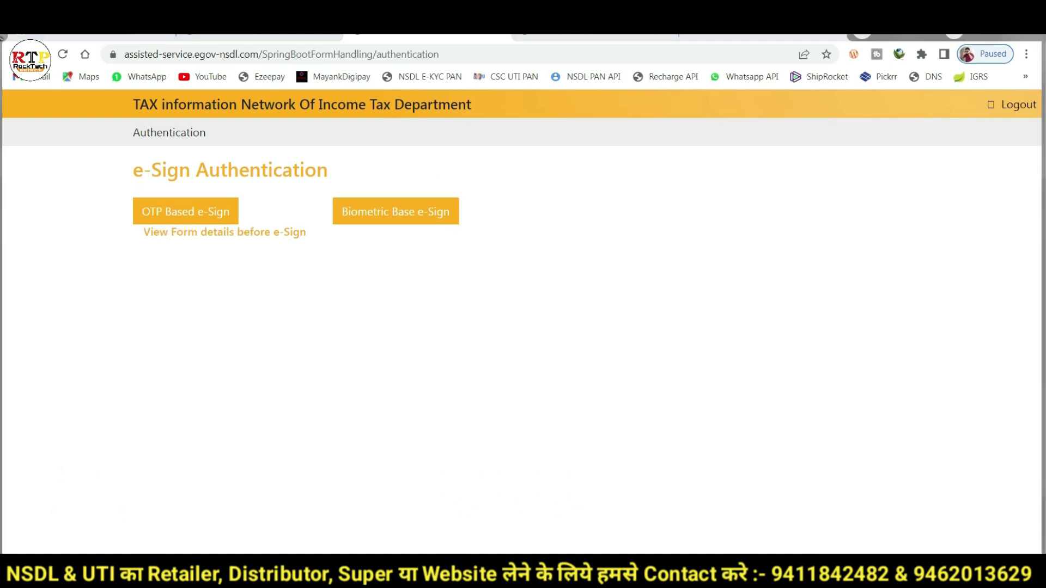
{"action": "left_click", "coordinate": [191, 218]}
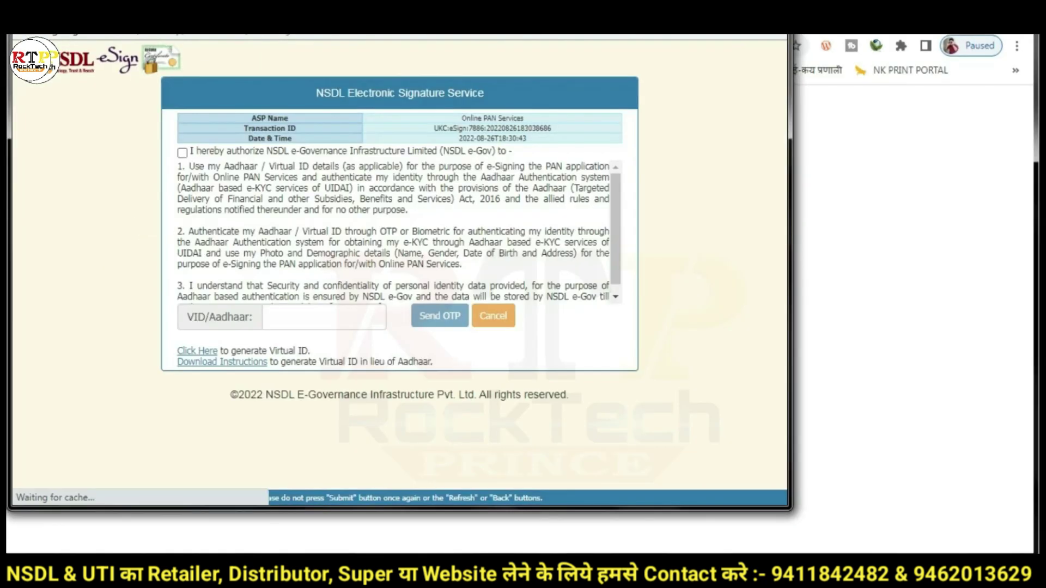
Authorize NSDL e-Gov in the Electronic Signature Service window, paste the applicant's Aadhaar number and request the OTP
{"action": "left_click_drag", "start_coordinate": [667, 44], "coordinate": [734, 57]}
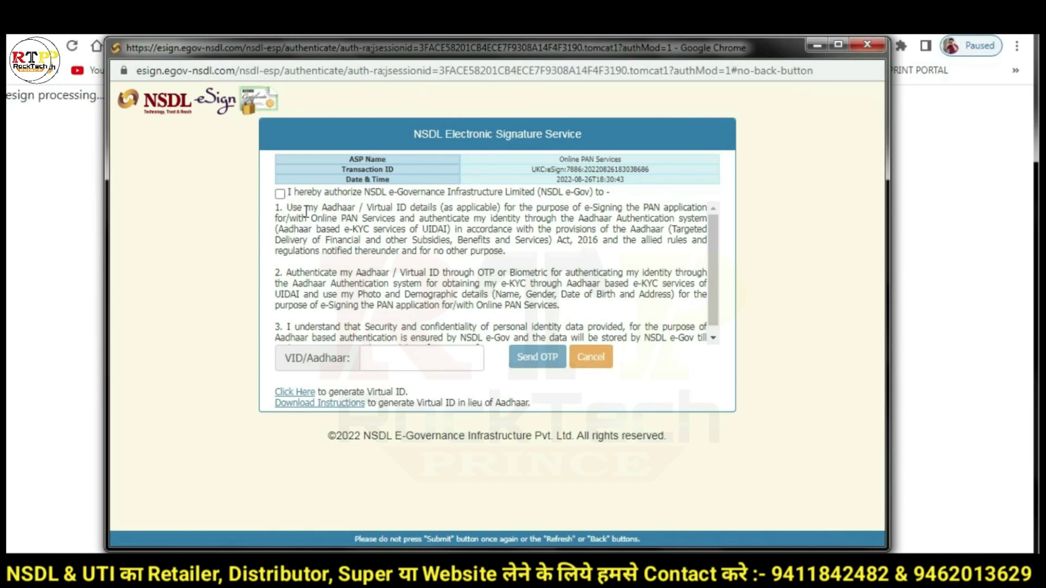
{"action": "left_click", "coordinate": [280, 194]}
{"action": "left_click", "coordinate": [399, 358]}
{"action": "key", "text": "ctrl+v"}
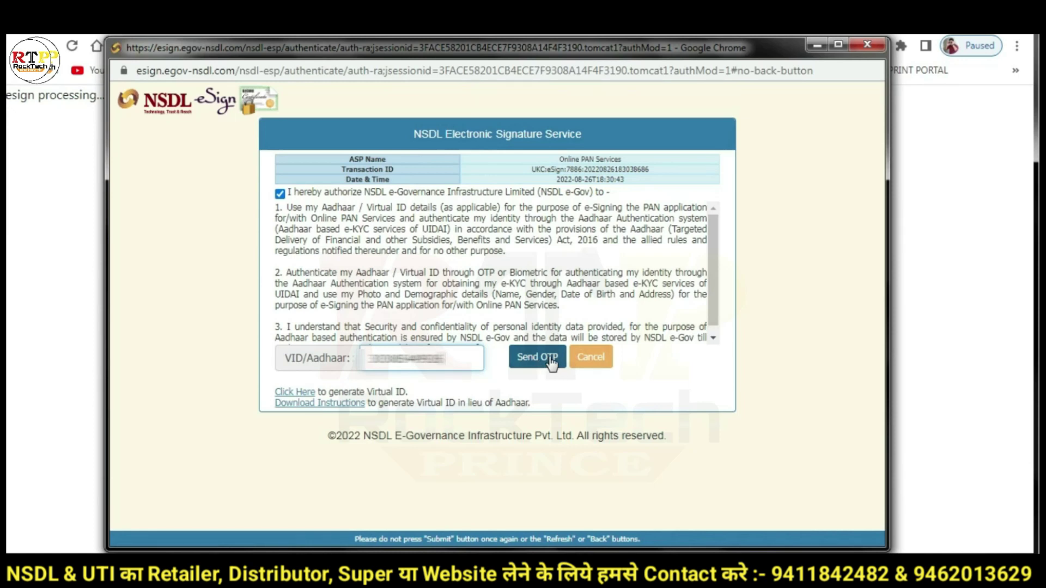
{"action": "left_click", "coordinate": [551, 363]}
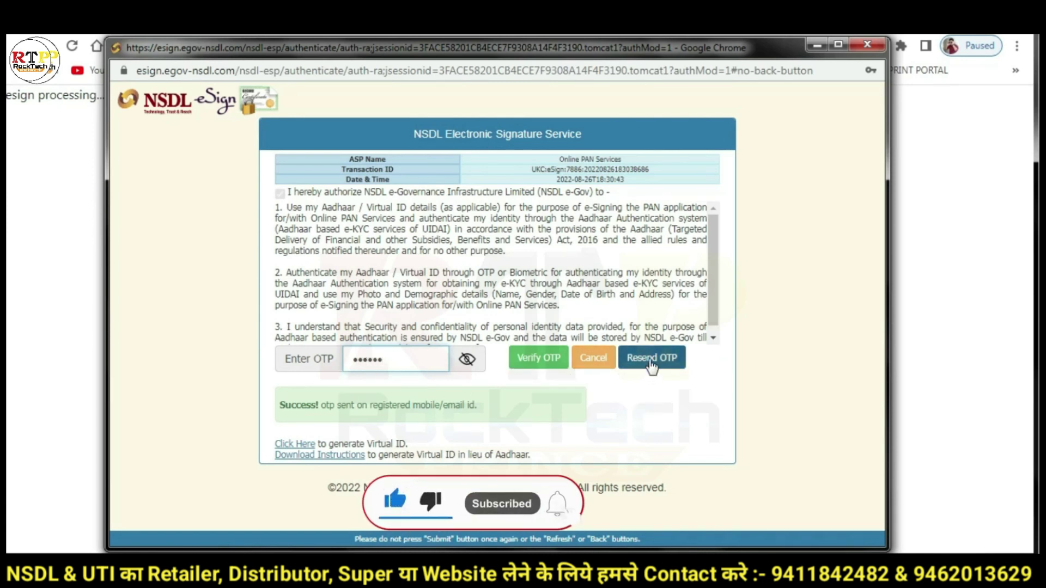
Enter and verify the one-time password for e-Sign, decline saving it in the browser and acknowledge the authentication message
{"action": "left_click", "coordinate": [537, 361]}
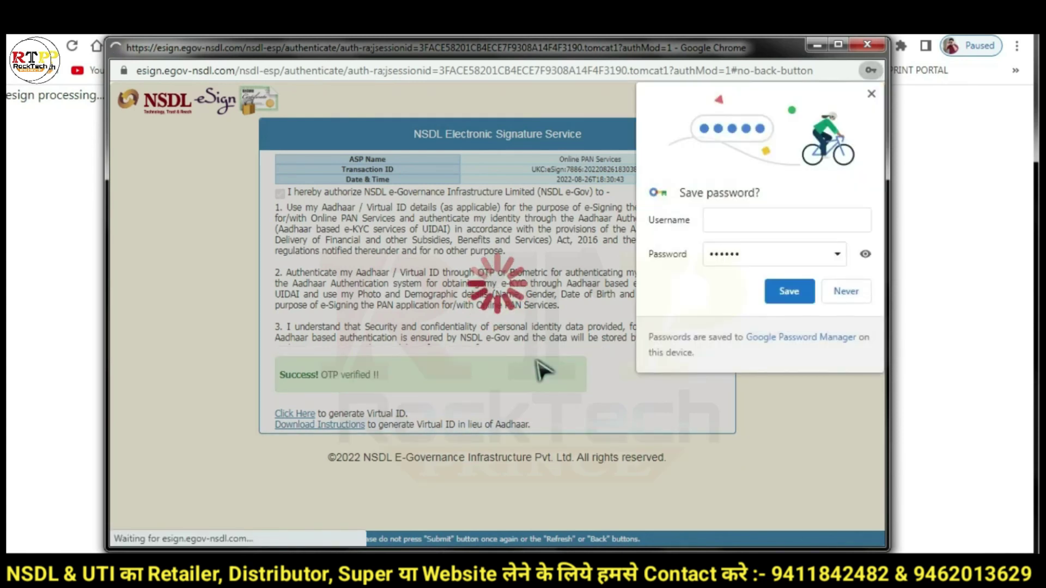
{"action": "left_click", "coordinate": [861, 295]}
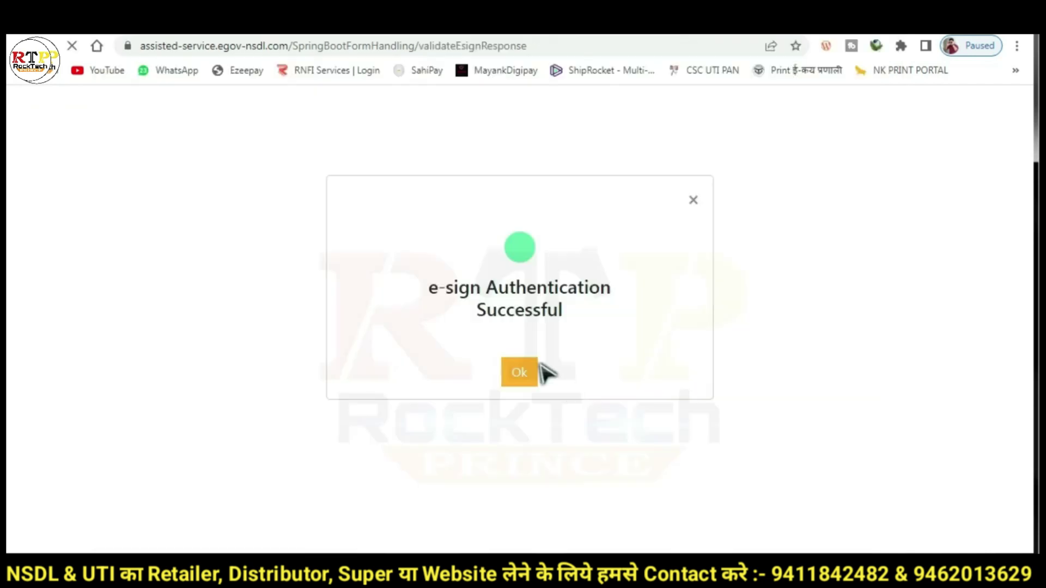
{"action": "left_click", "coordinate": [520, 391]}
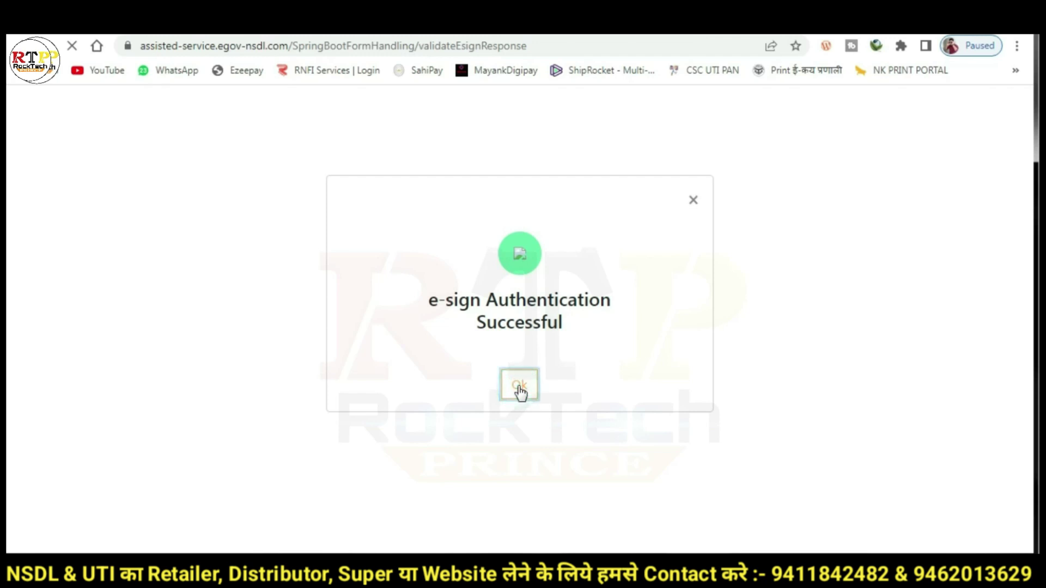